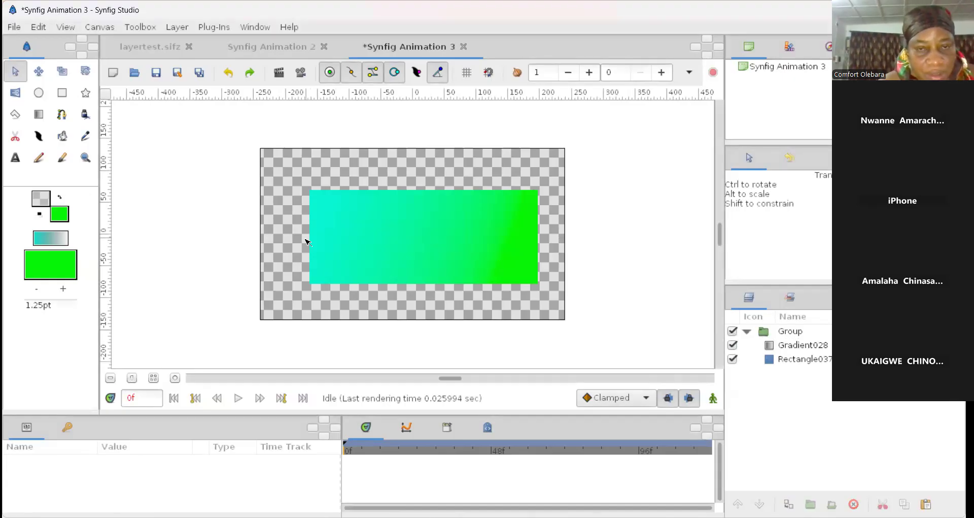
- Create a new, empty animation document
key(ctrl+n)
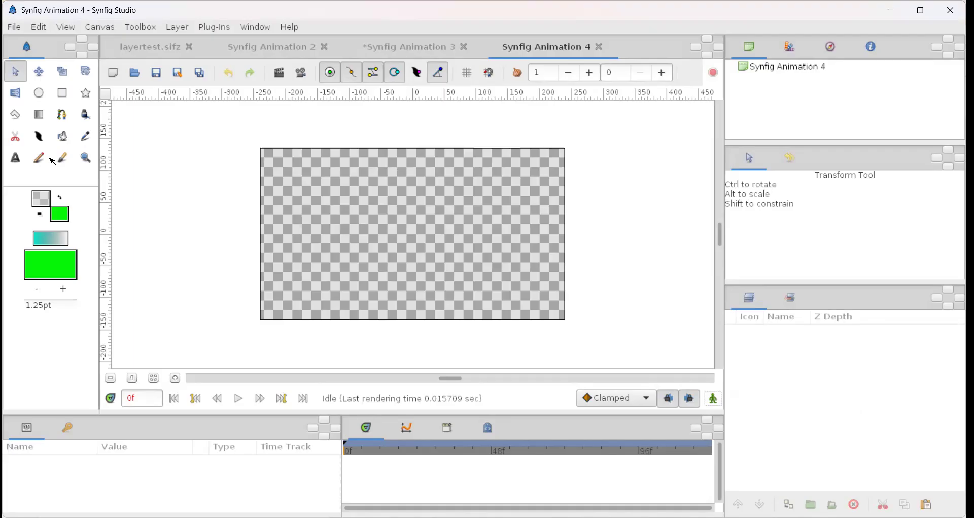
click(66, 95)
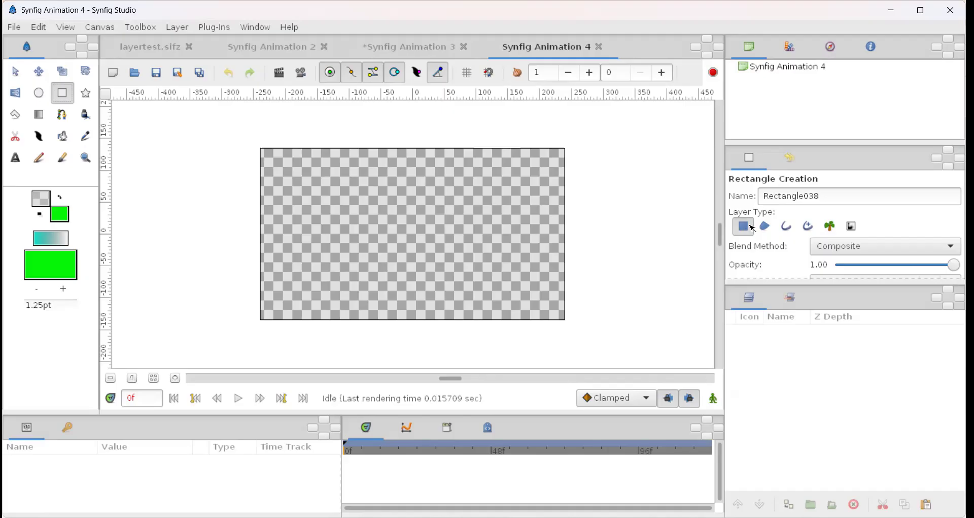
click(766, 229)
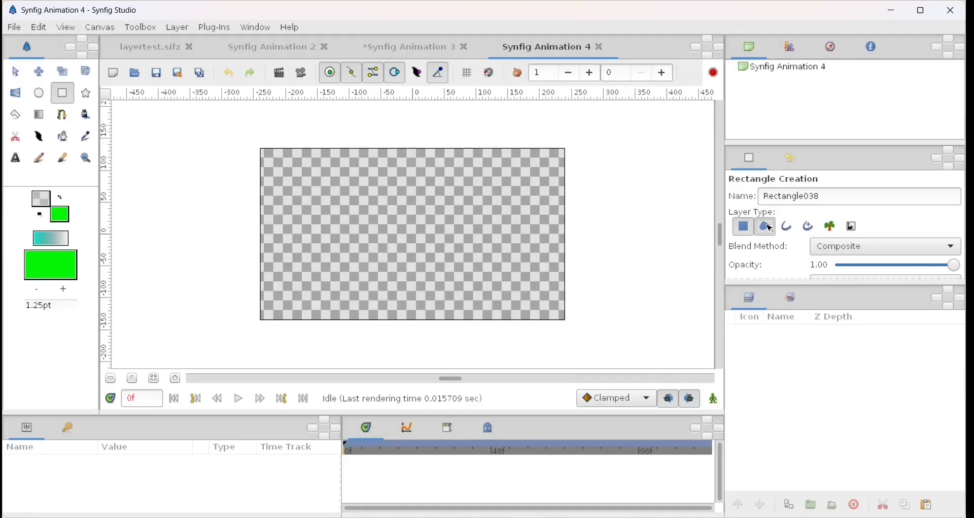
click(767, 227)
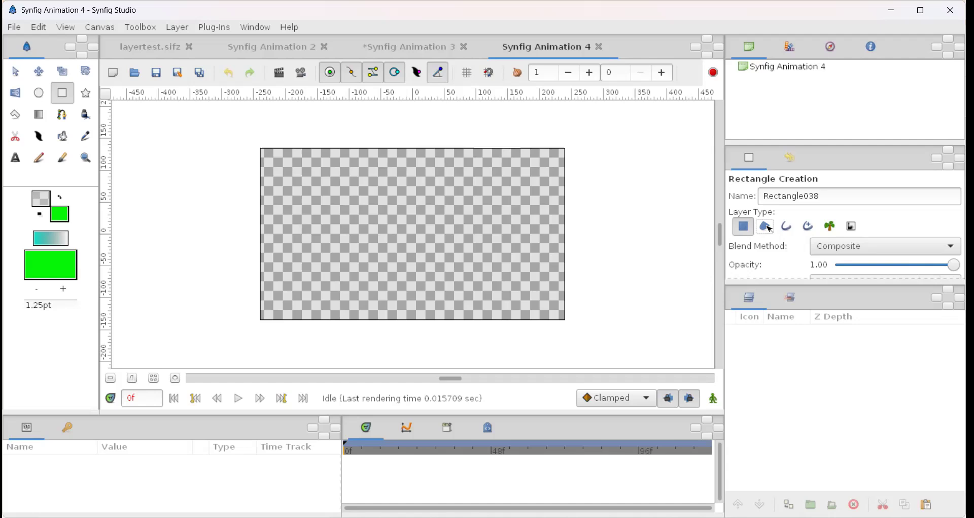
click(766, 227)
click(766, 229)
click(744, 228)
click(745, 229)
click(766, 230)
click(303, 193)
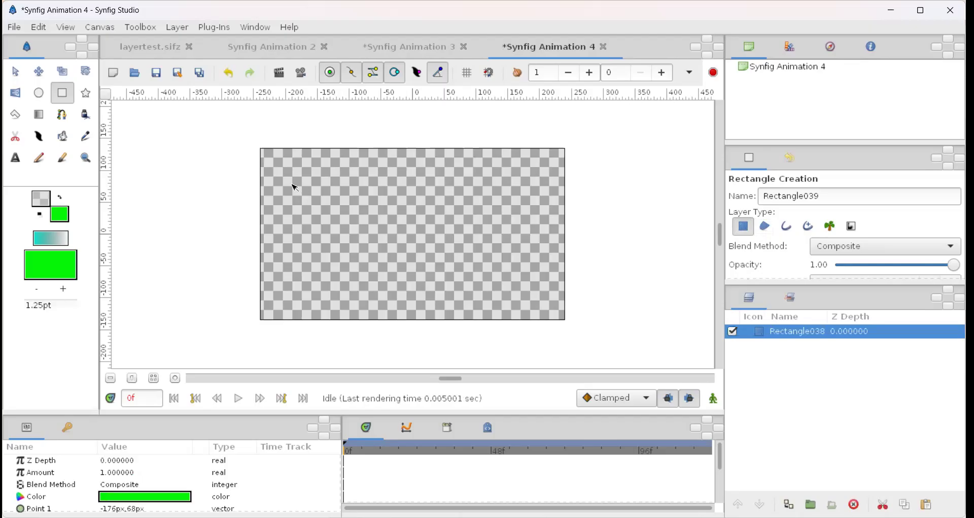
drag(293, 186, 551, 297)
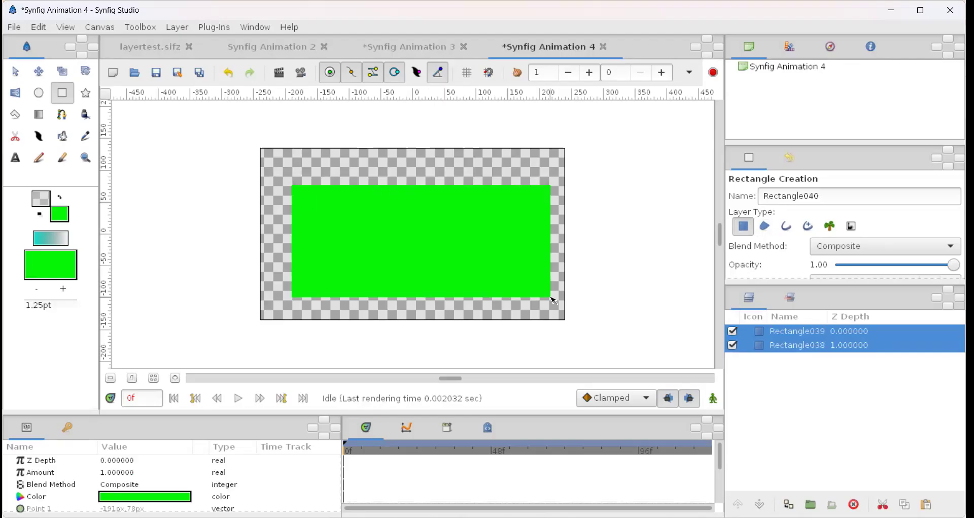
key(ctrl+z)
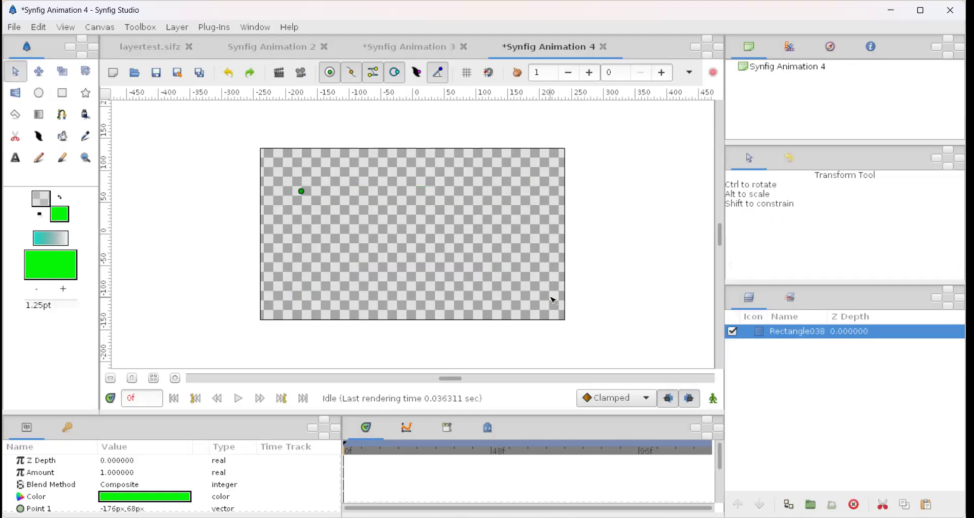
- Draw a green rectangle across the middle of the canvas as a region layer only and show its vertex handles
click(63, 92)
click(769, 233)
click(741, 231)
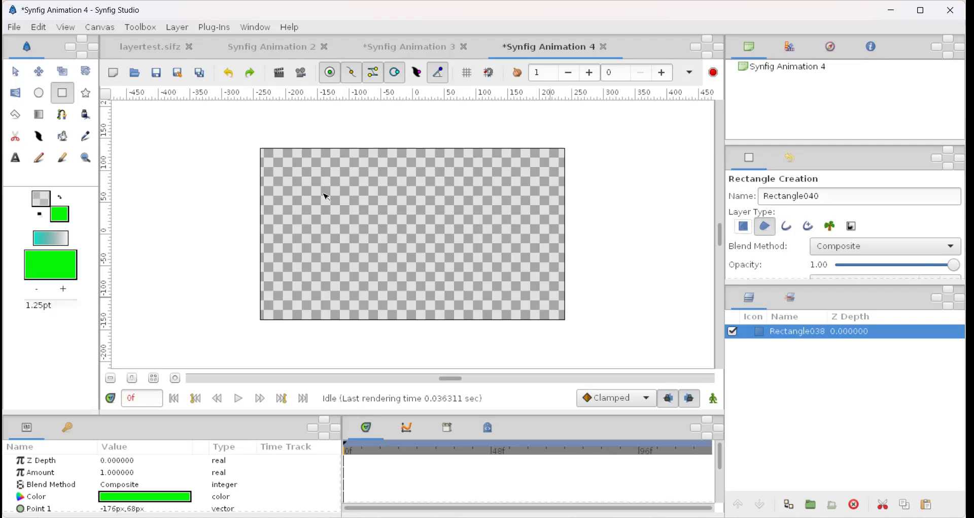
drag(310, 174, 518, 285)
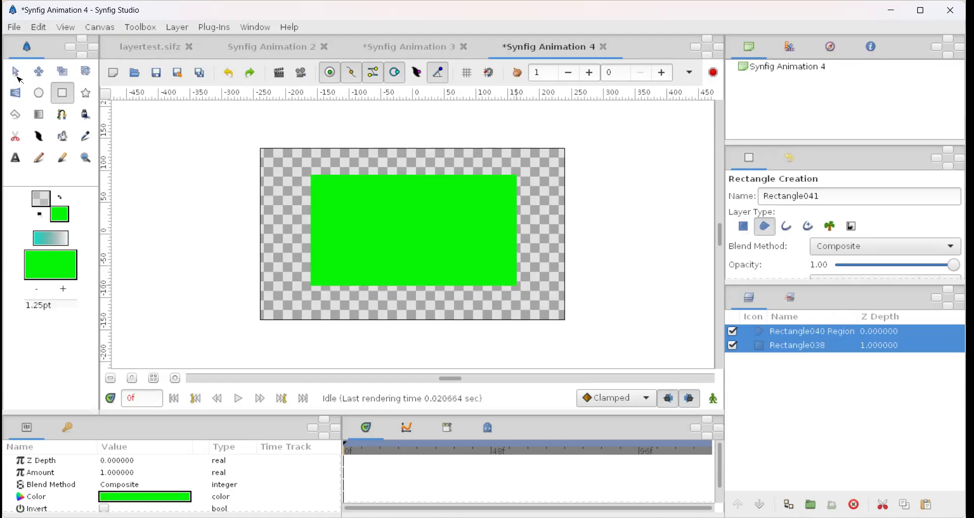
click(16, 71)
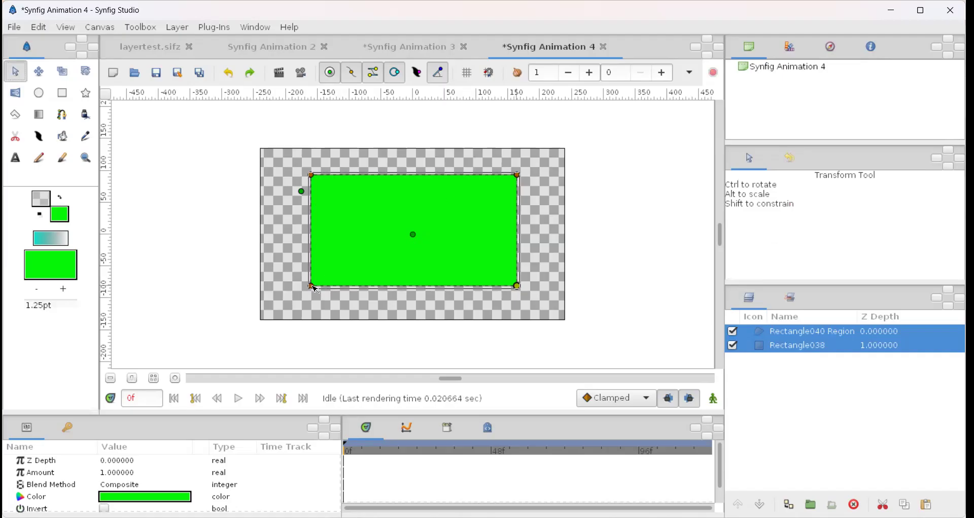
- Bend the region rectangle's edges into curves by pulling tangent handles out of its four corner vertices
drag(314, 288, 285, 305)
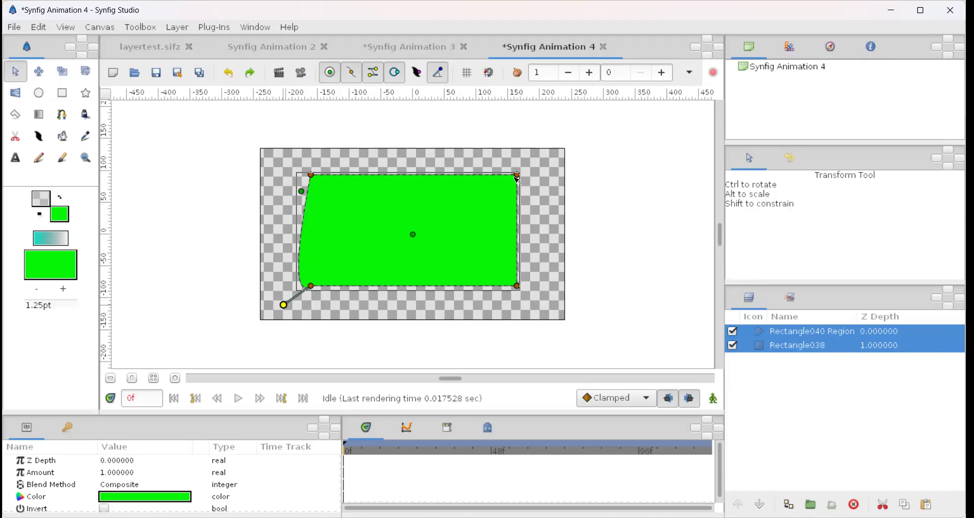
drag(517, 178, 566, 197)
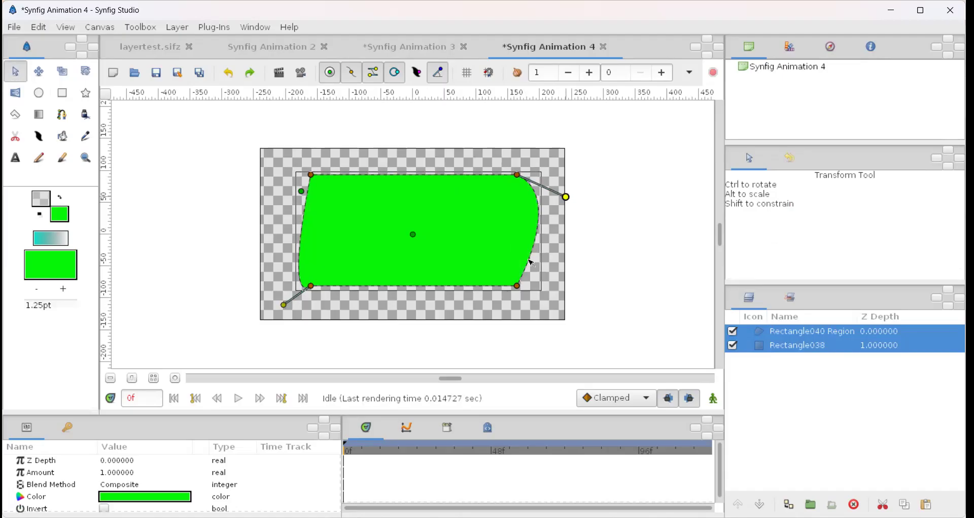
drag(517, 286, 422, 332)
drag(425, 318, 424, 314)
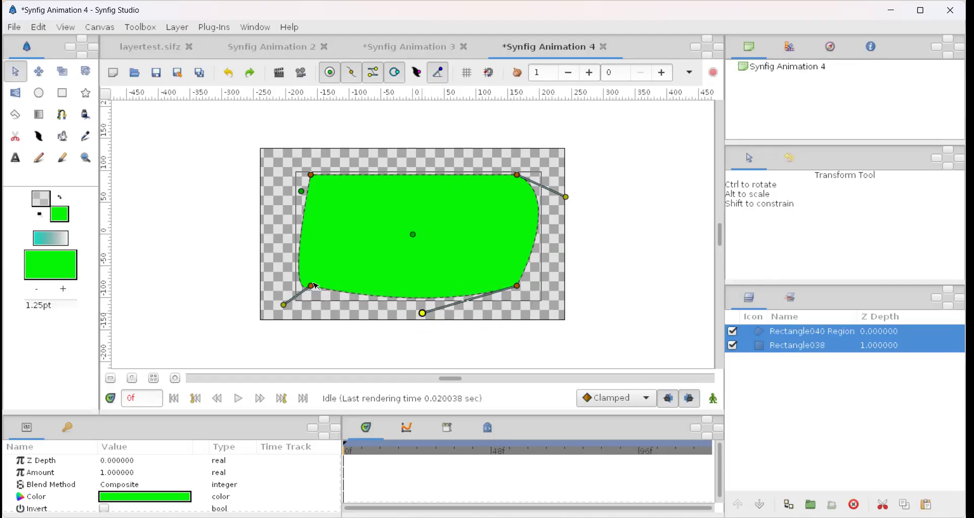
drag(312, 288, 433, 317)
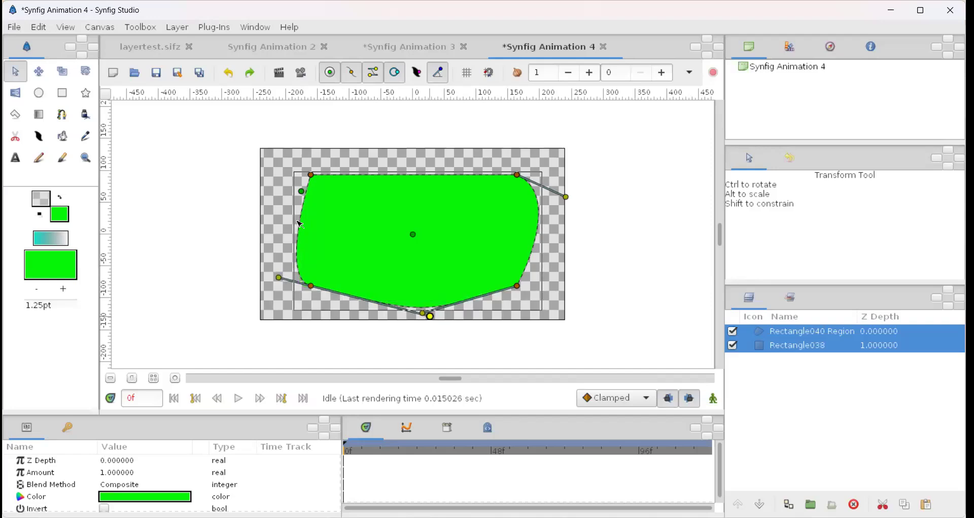
drag(312, 174, 458, 217)
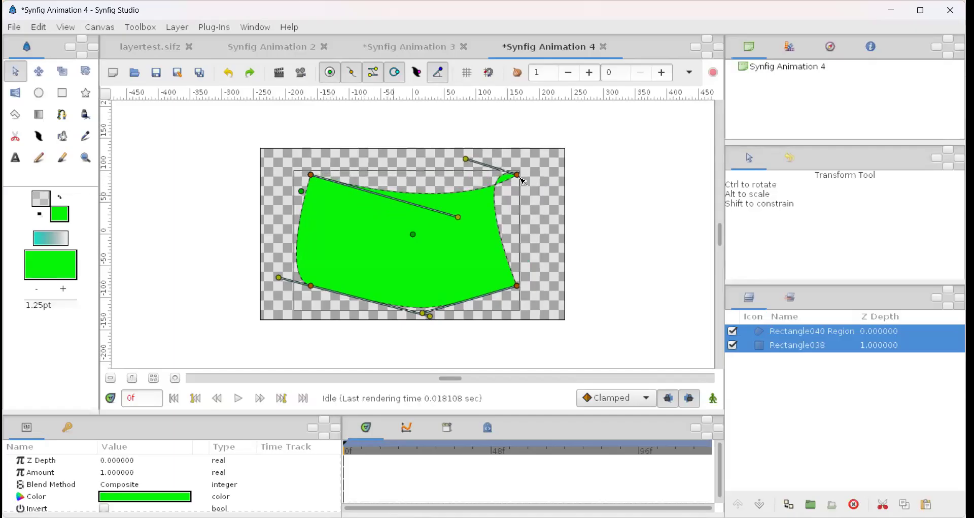
drag(525, 180, 542, 197)
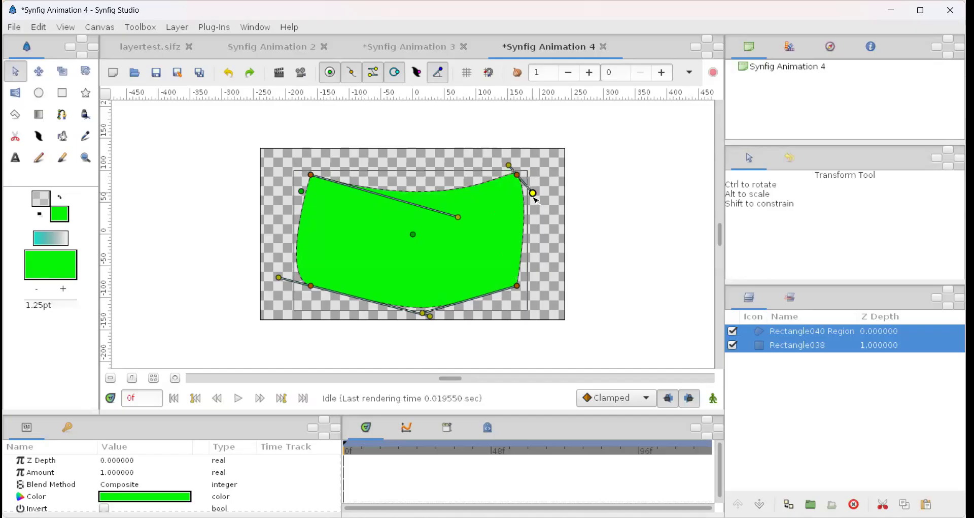
drag(533, 192, 522, 200)
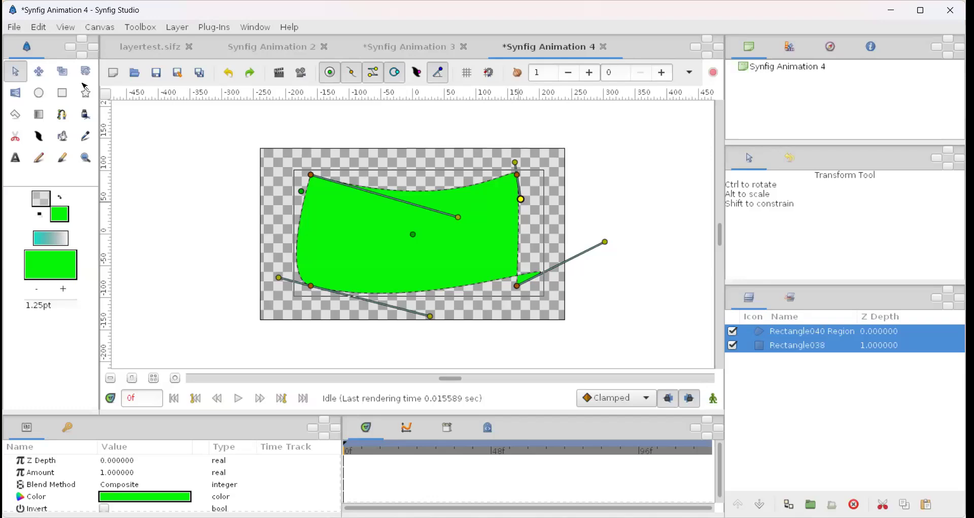
- Set rectangle creation to the plain rectangle layer type only and undo all drawing back to an empty canvas
click(61, 96)
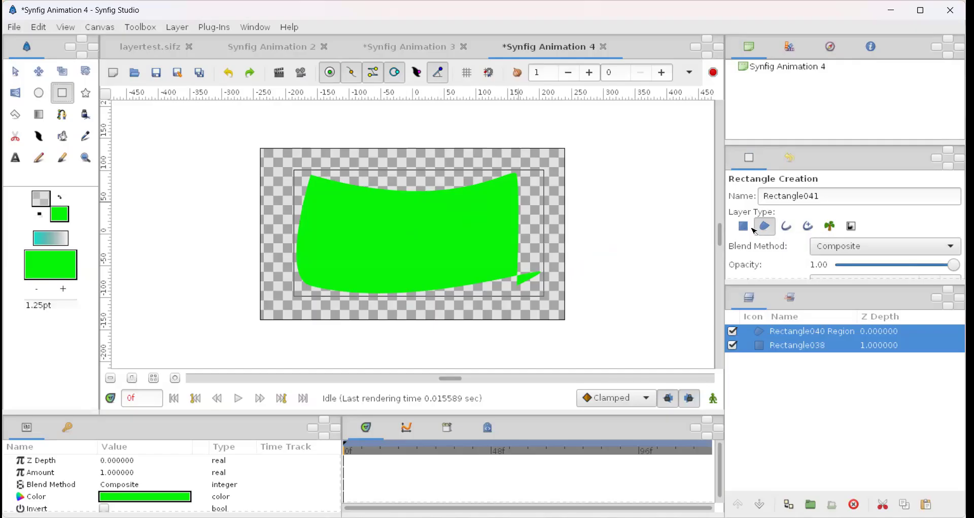
click(743, 227)
click(750, 225)
click(742, 228)
click(768, 228)
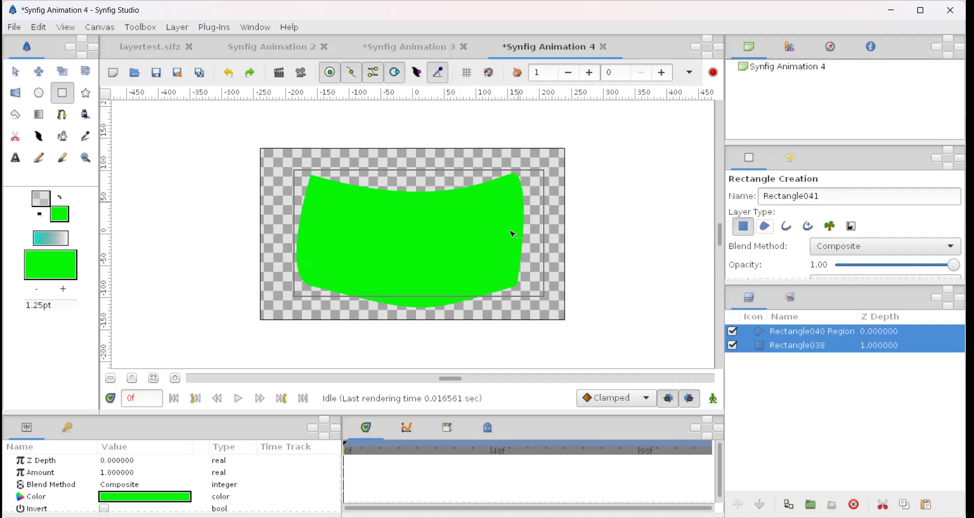
key(ctrl+z)
key(ctrl+z)
key(ctrl+z)
key(ctrl+z)
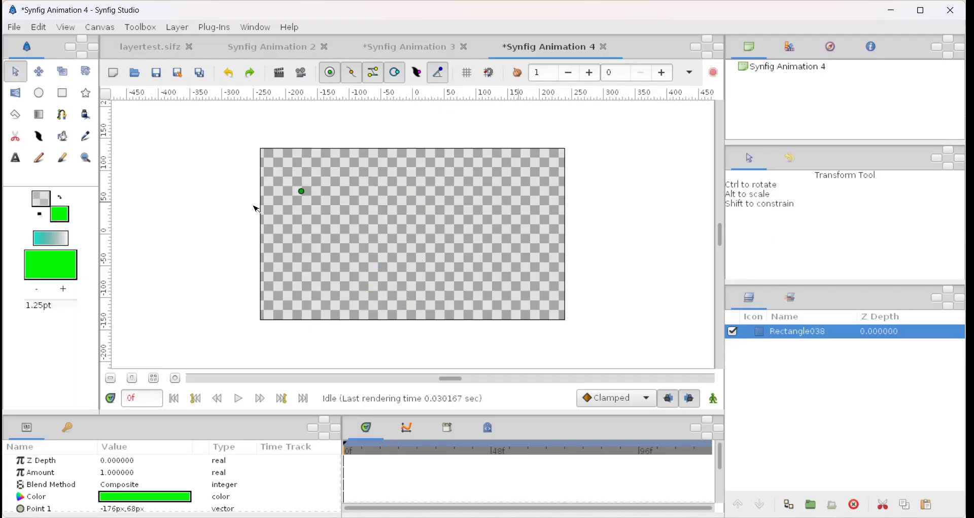
key(ctrl+z)
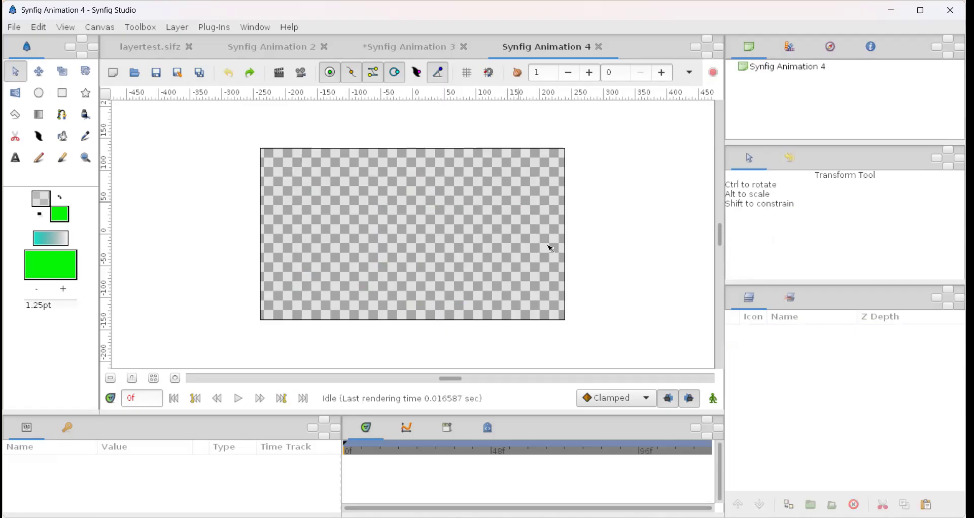
- Draw a green rectangle and stretch its two opposite corners to cover nearly the whole canvas, with Point 1 at about -240 px, 128 px
click(62, 92)
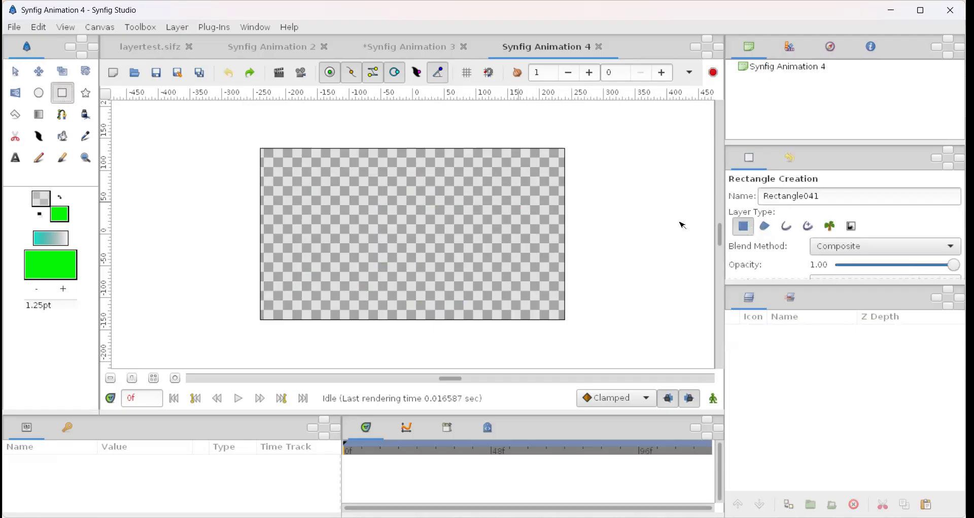
drag(312, 179, 543, 290)
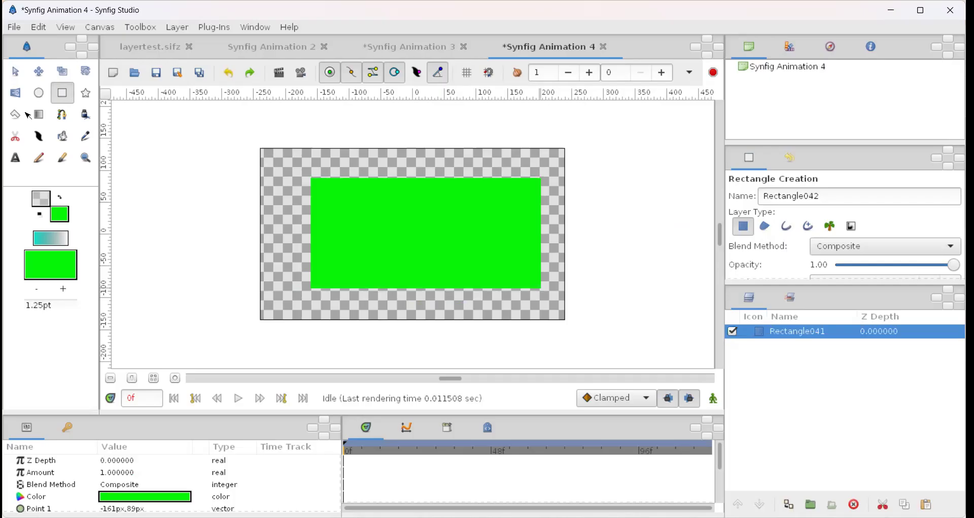
click(15, 73)
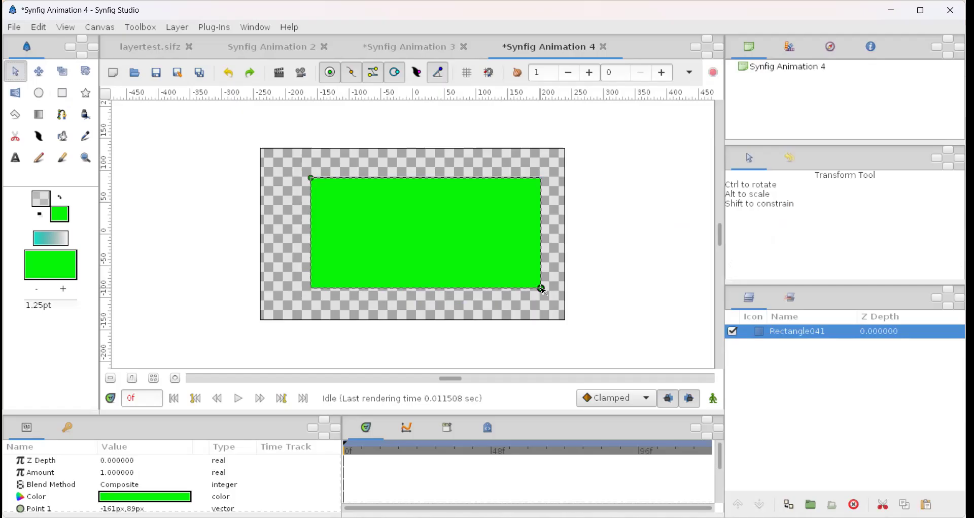
drag(542, 288, 570, 319)
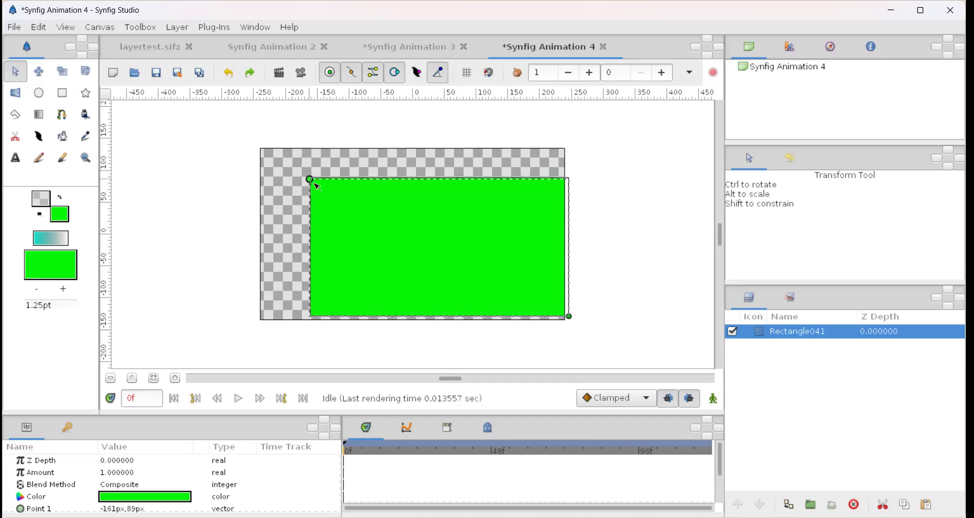
drag(309, 179, 270, 158)
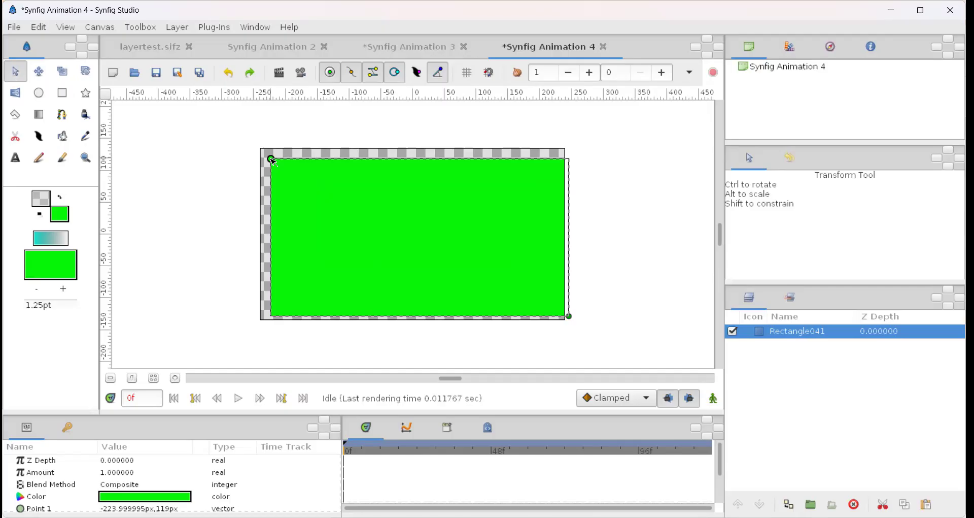
mouse_move(273, 161)
mouse_down()
mouse_move(253, 158)
mouse_move(262, 155)
mouse_up()
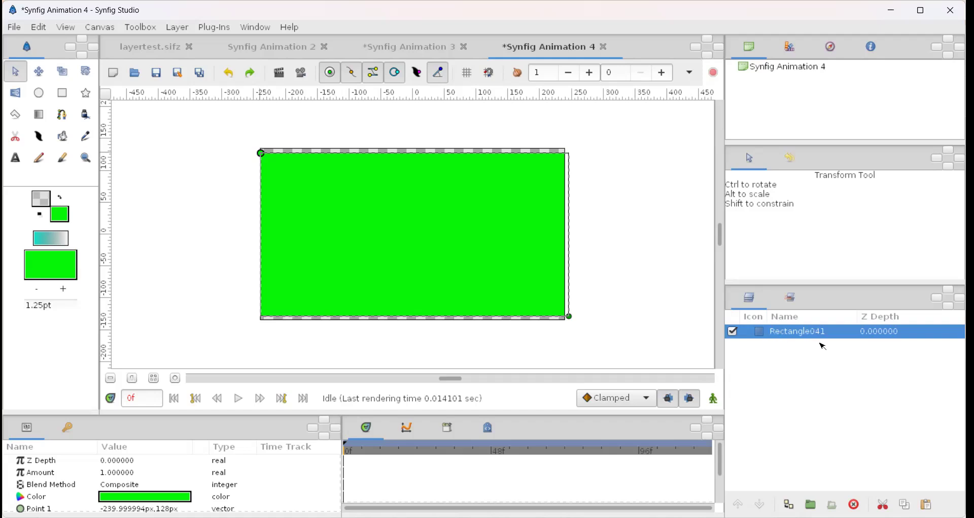
double_click(789, 336)
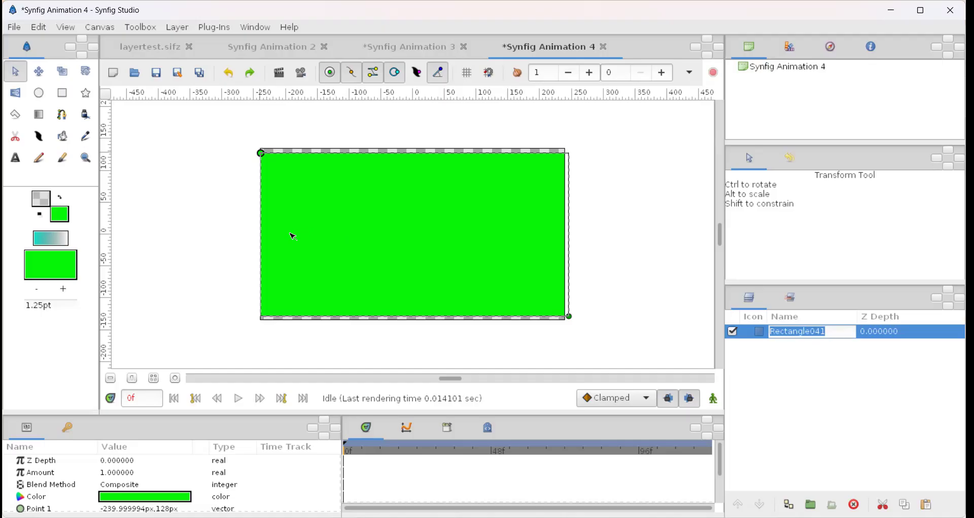
- Change the default fill colour to red, with red at 96.5 and green at 6.7
click(60, 214)
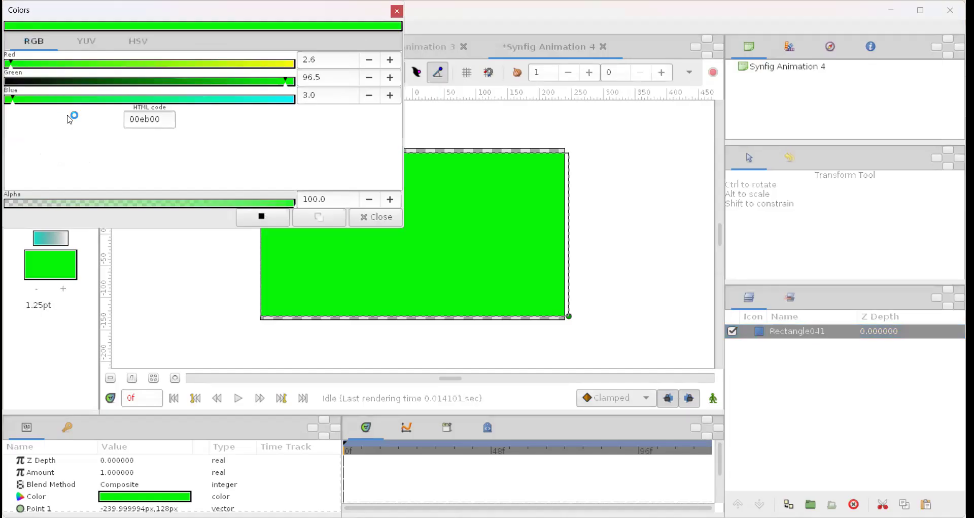
click(288, 64)
click(24, 81)
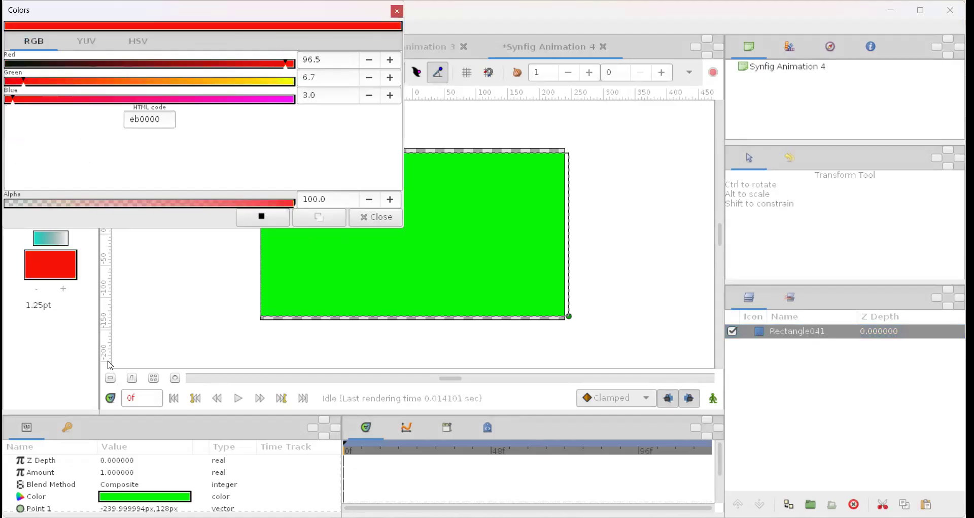
click(390, 216)
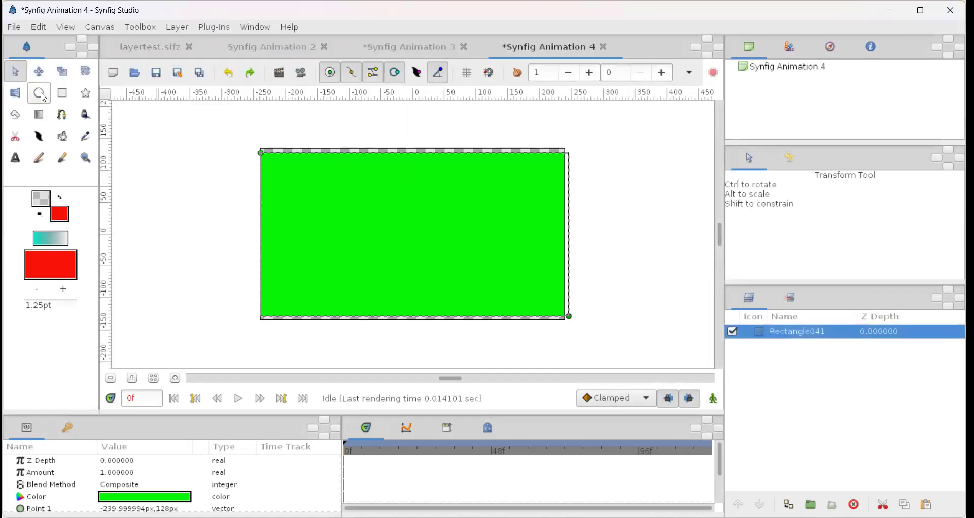
- Draw a red circle with a radius of about 27 px near the green rectangle's lower left edge and show its handles
click(40, 93)
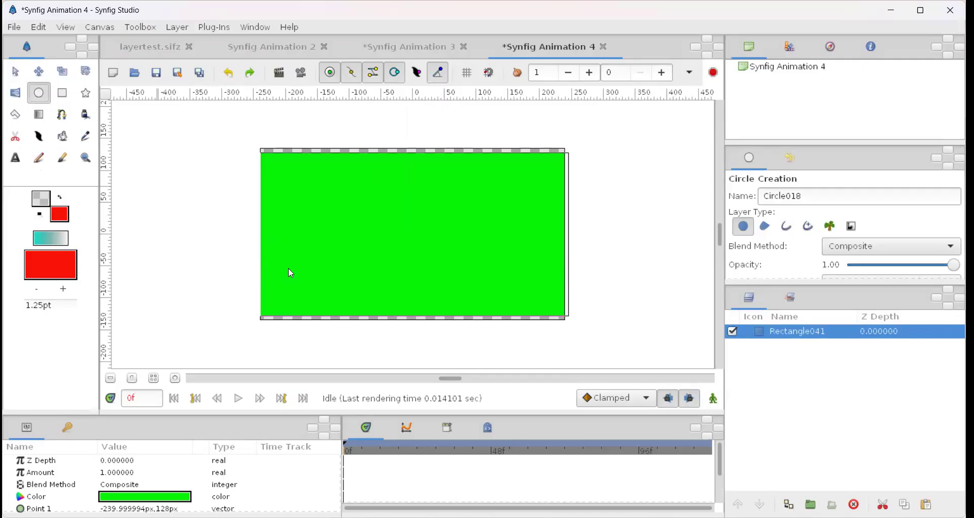
mouse_move(281, 266)
mouse_down()
mouse_move(320, 284)
mouse_move(300, 268)
mouse_up()
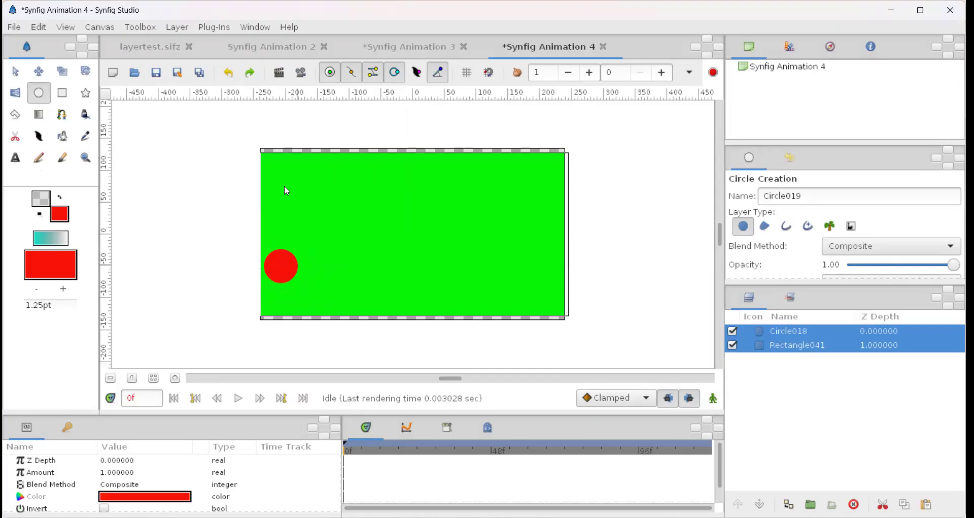
click(16, 71)
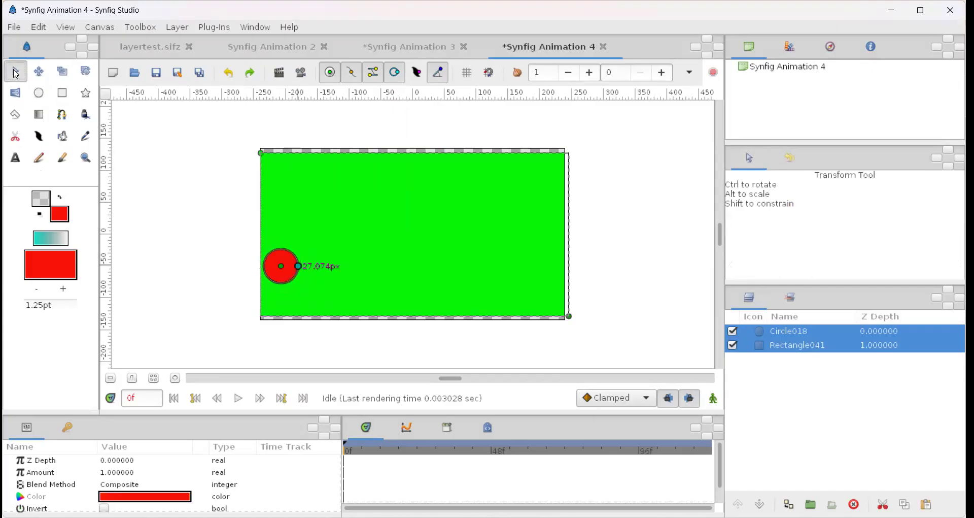
- Change the default fill colour to yellow by setting green to 97.4
double_click(60, 214)
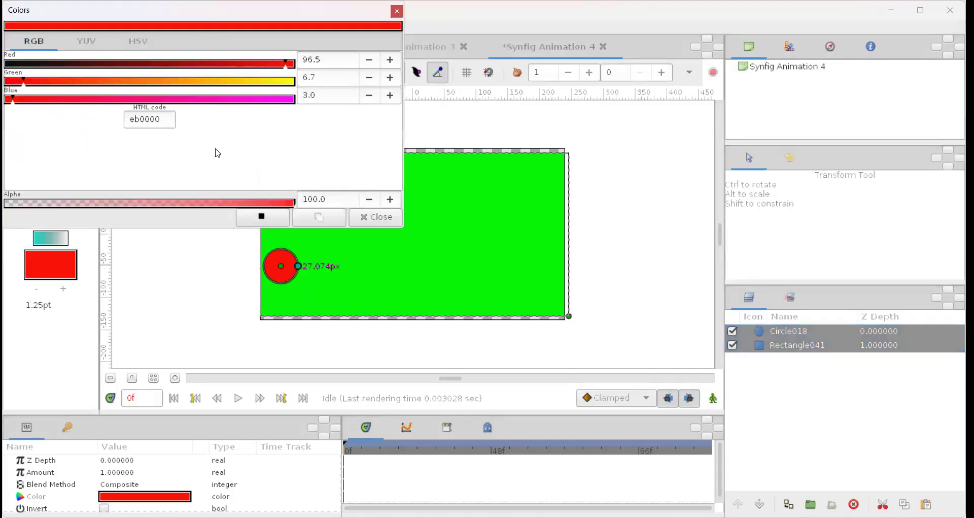
click(288, 82)
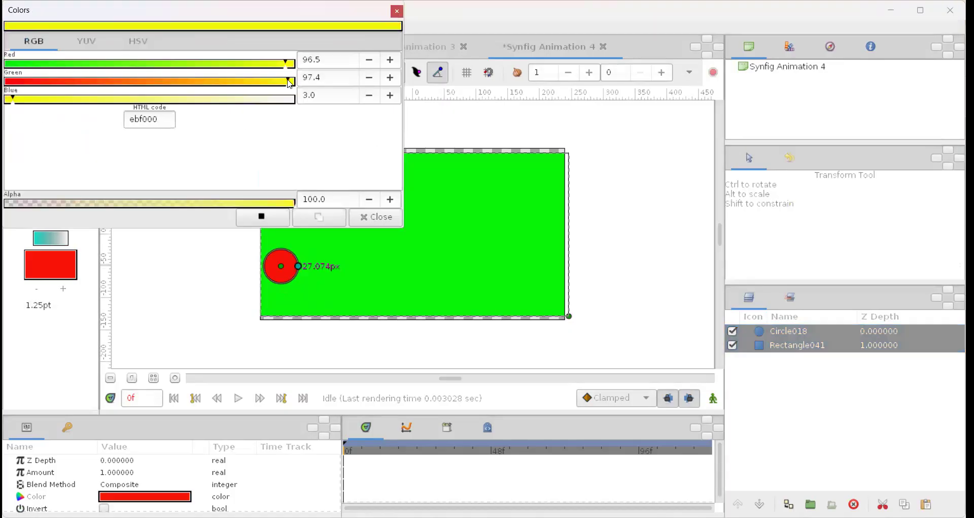
click(375, 218)
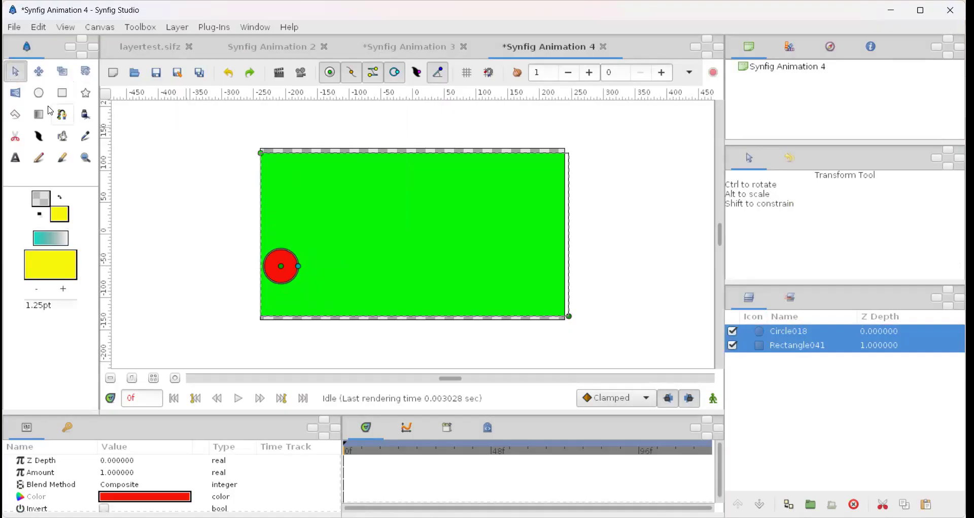
- Draw a yellow circle with a radius of about 27 px near the green rectangle's lower right corner and show its handles
click(38, 93)
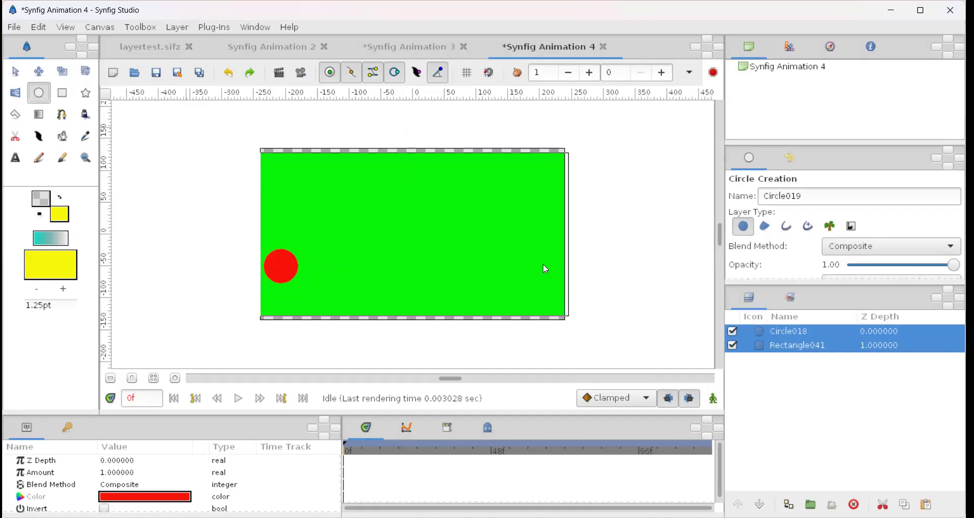
mouse_move(513, 274)
mouse_down()
mouse_move(541, 297)
mouse_move(529, 277)
mouse_up()
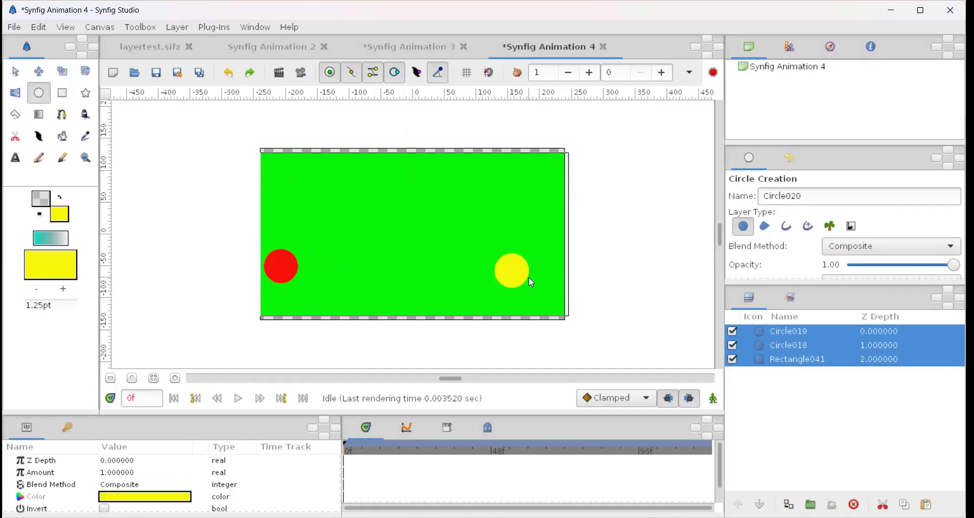
click(15, 77)
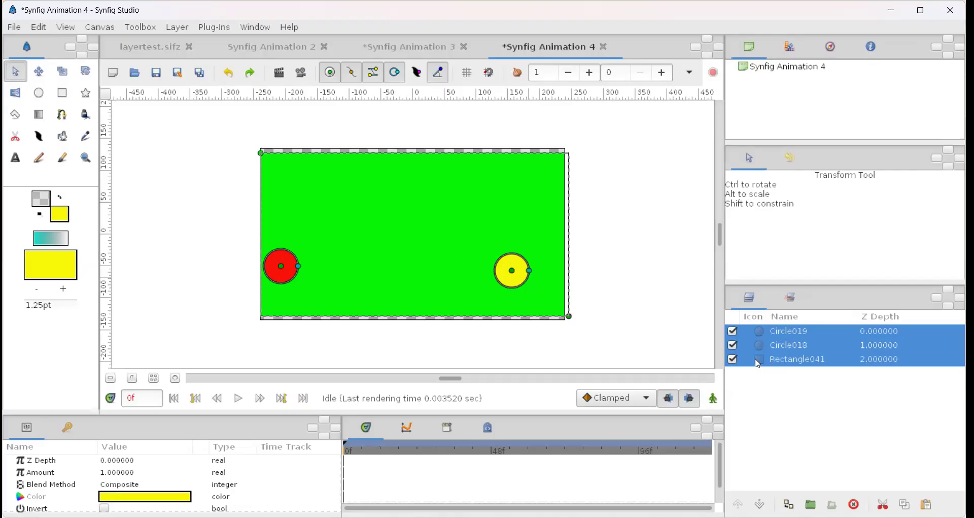
- Lower the yellow circle's layer one level so that it sits below the red circle's layer
click(789, 345)
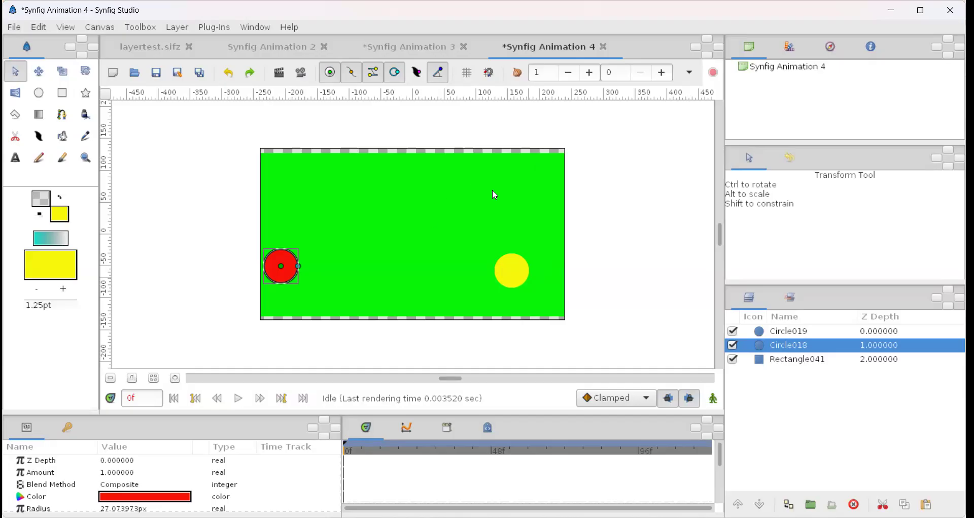
click(513, 279)
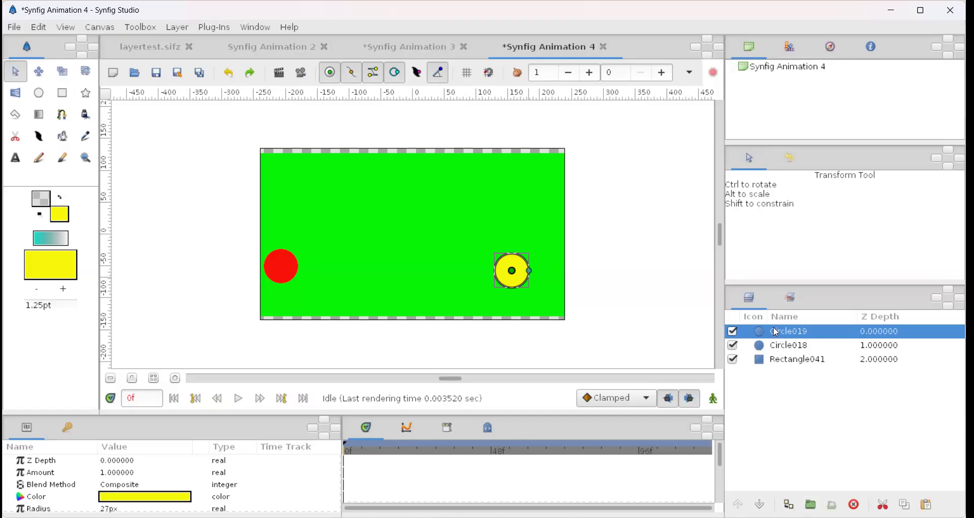
right_click(746, 333)
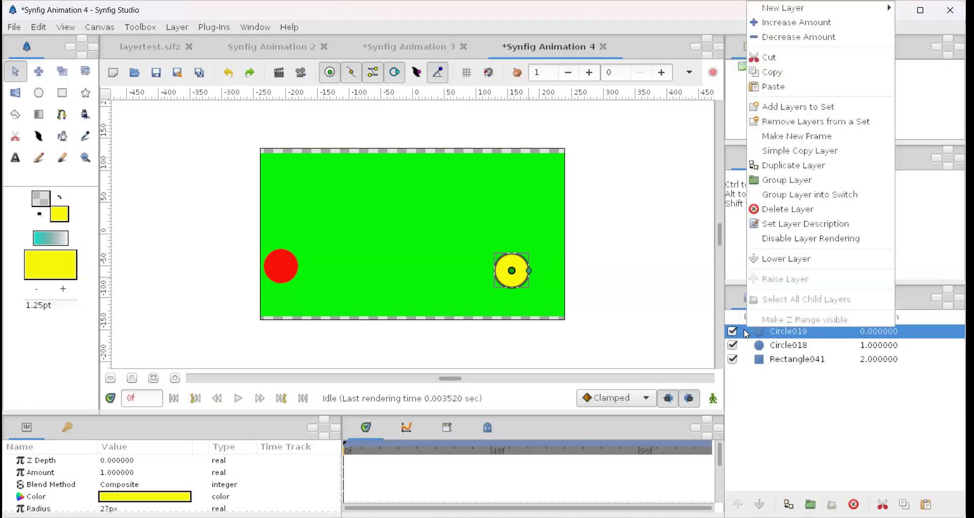
click(778, 260)
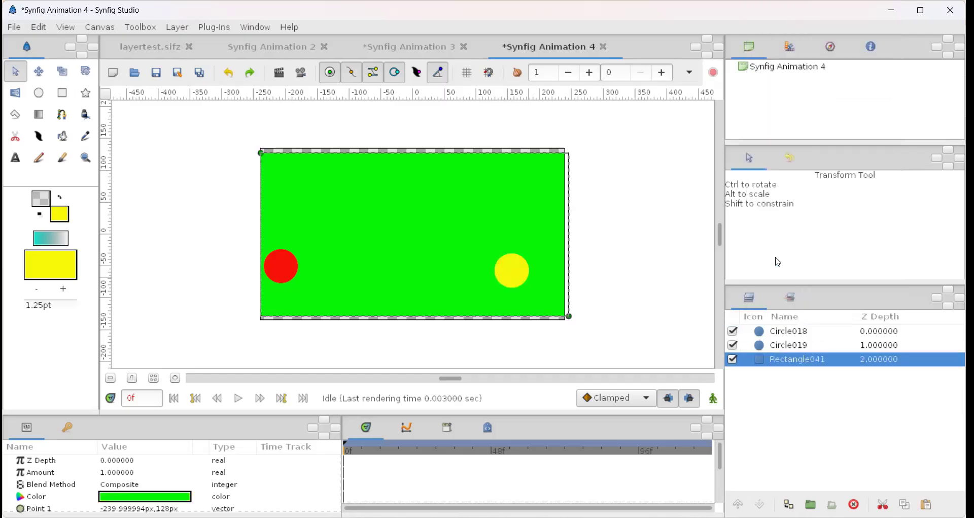
- Lower the yellow circle's layer one more level so that it sits beneath the green rectangle, and select the rectangle
click(751, 348)
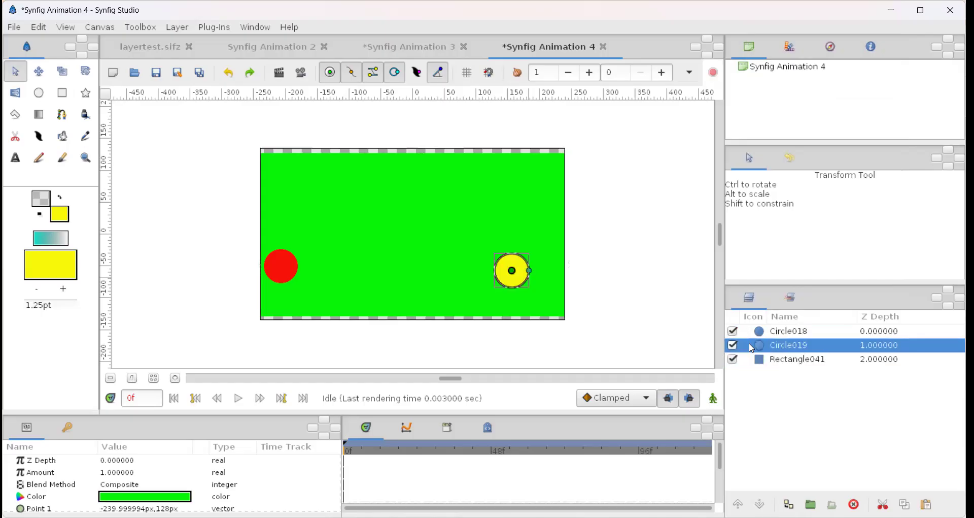
right_click(751, 347)
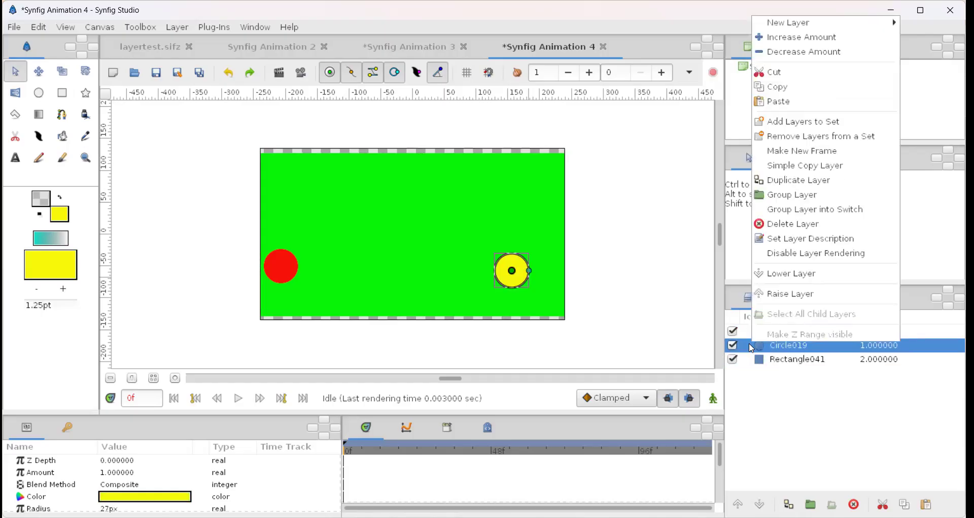
click(789, 276)
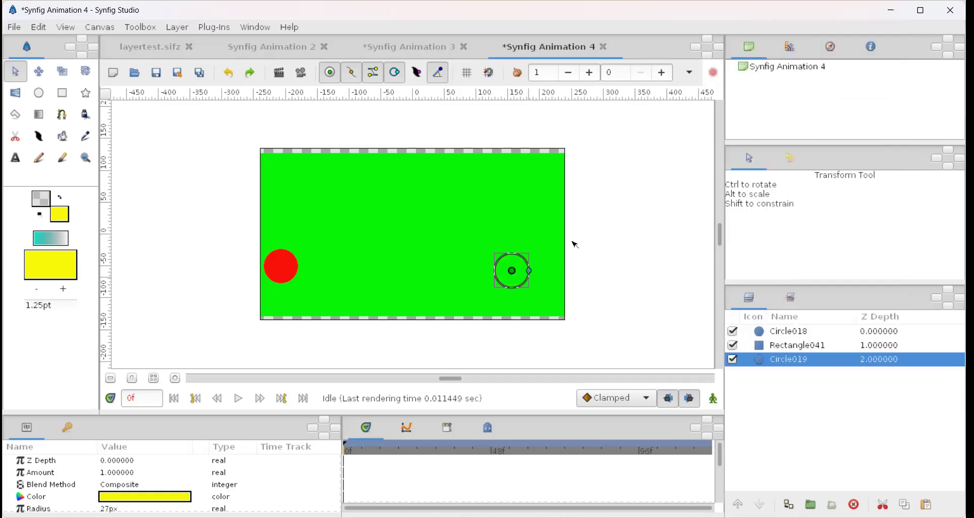
click(396, 264)
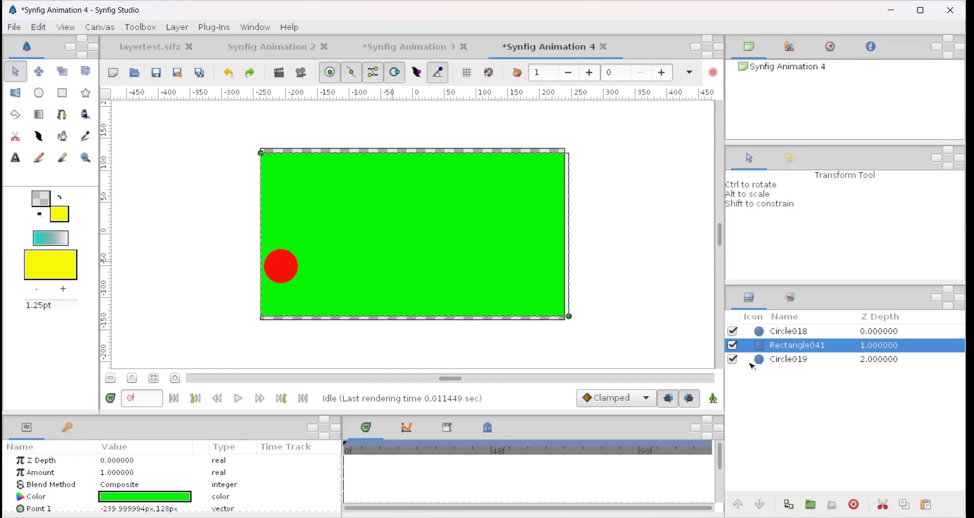
- Lower the red circle's layer one level beneath the green rectangle and select the rectangle
click(749, 333)
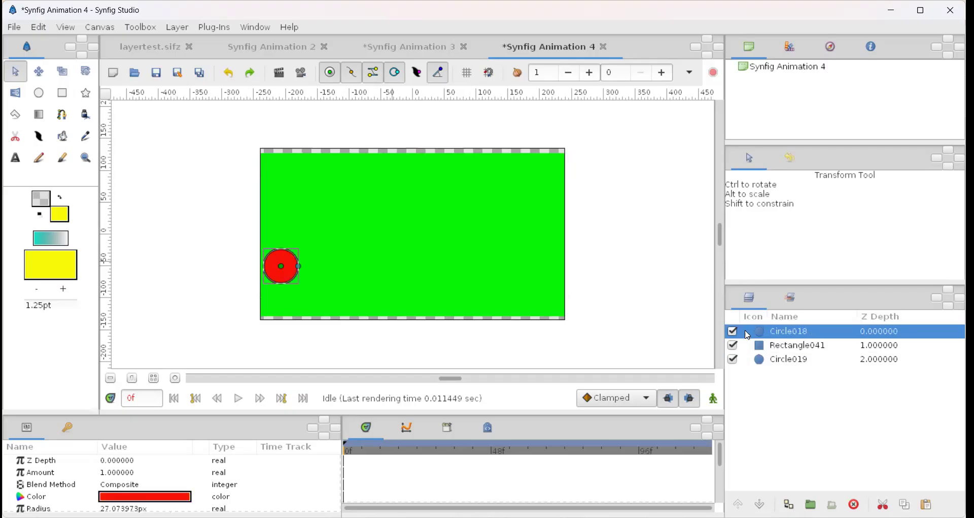
right_click(748, 332)
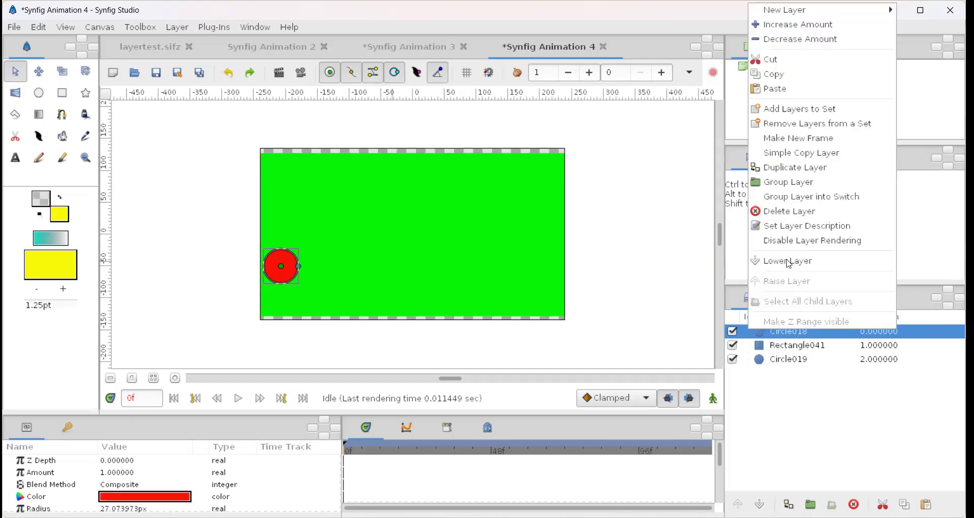
click(789, 262)
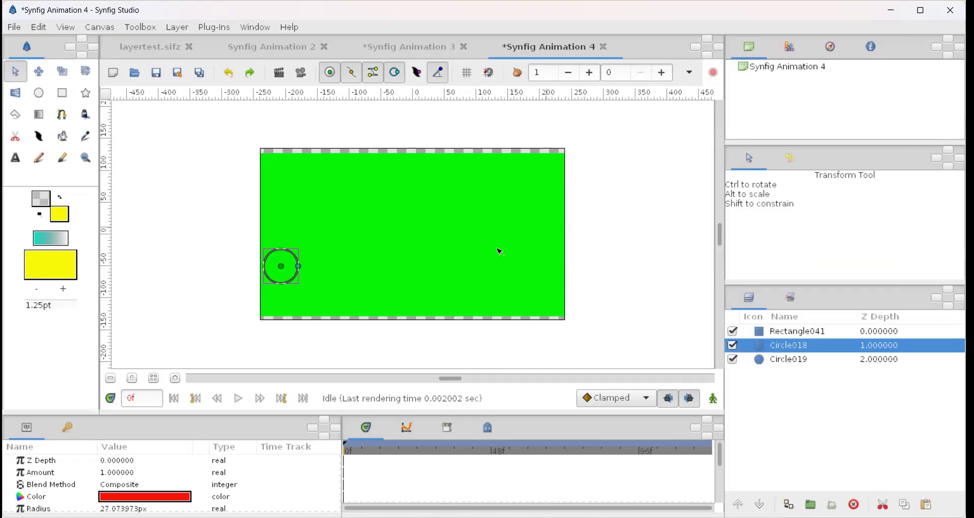
click(433, 238)
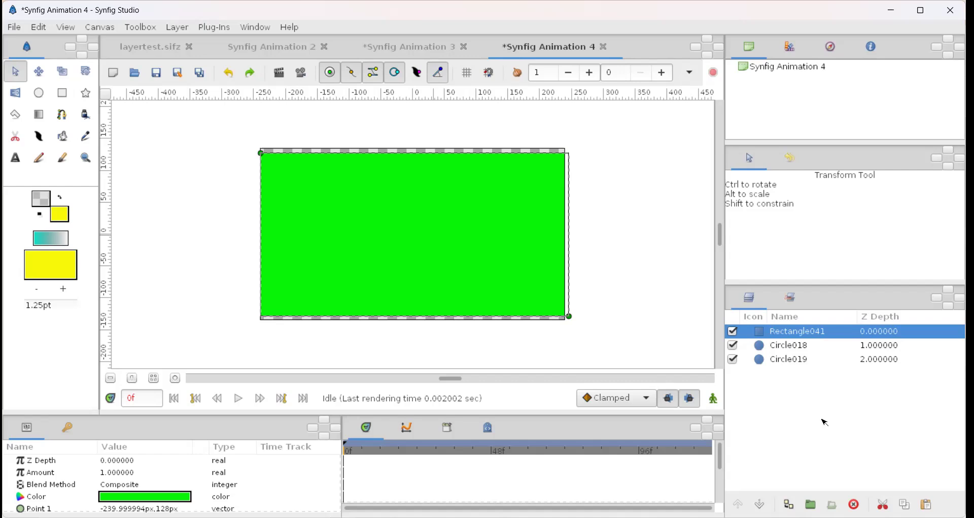
- Raise the yellow circle's layer two levels to the top of the layer stack and select the green rectangle
click(765, 361)
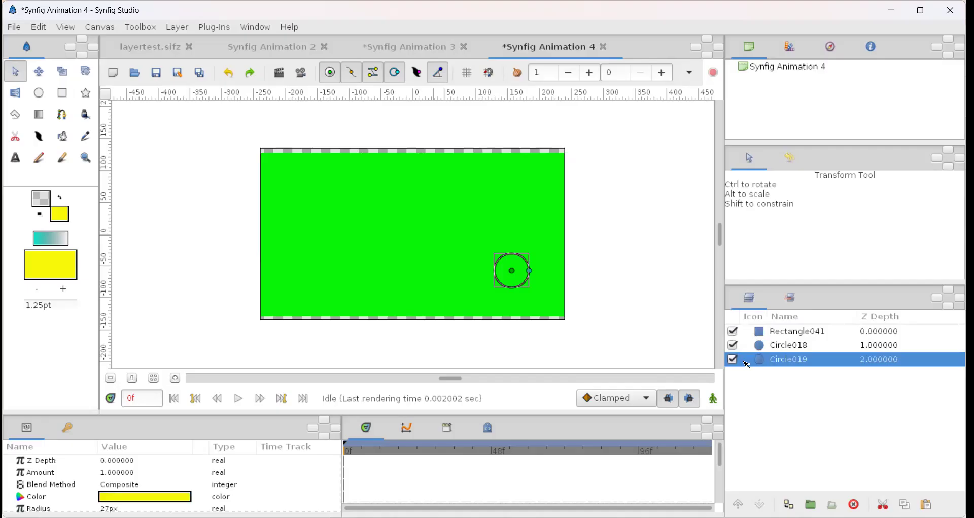
right_click(746, 363)
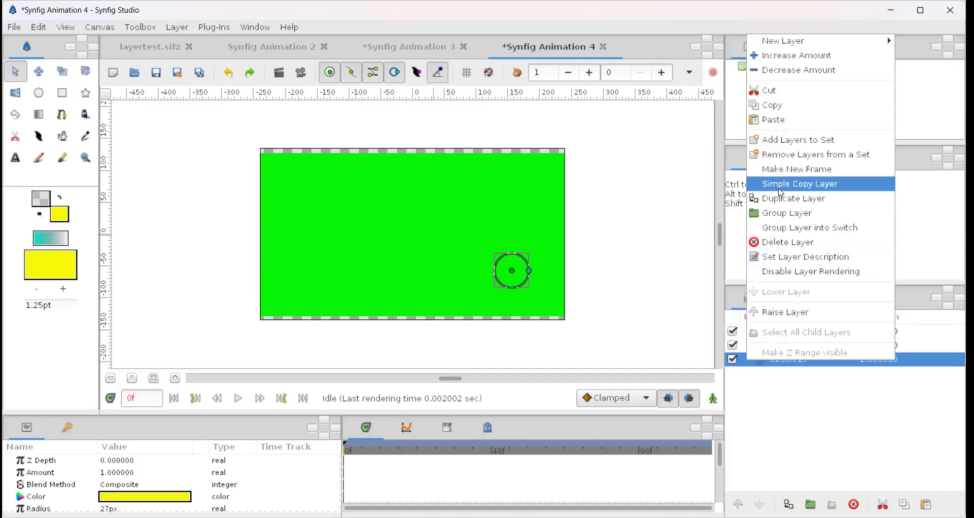
click(777, 314)
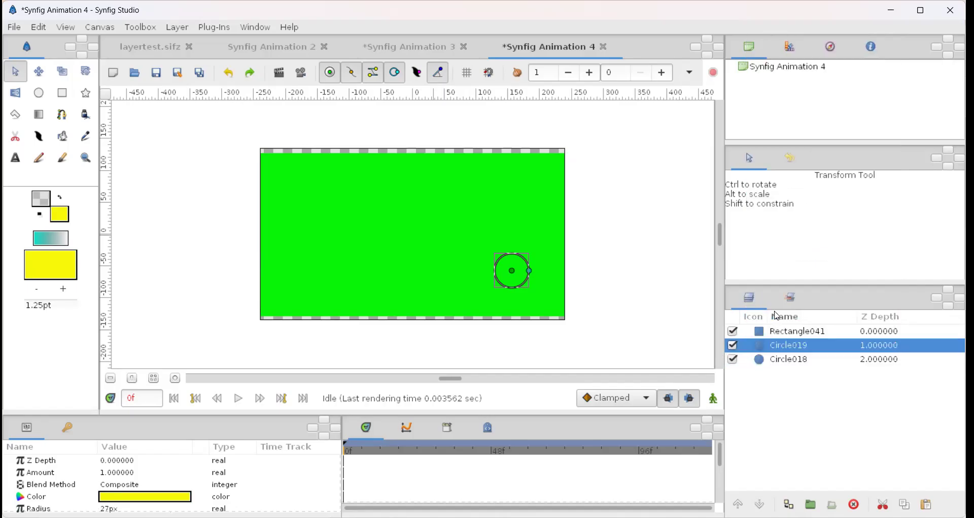
right_click(745, 350)
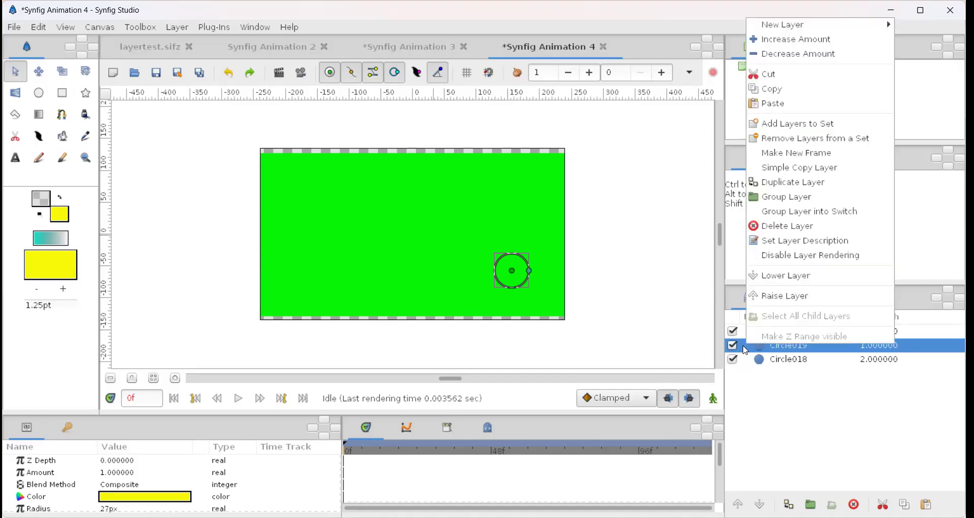
click(769, 300)
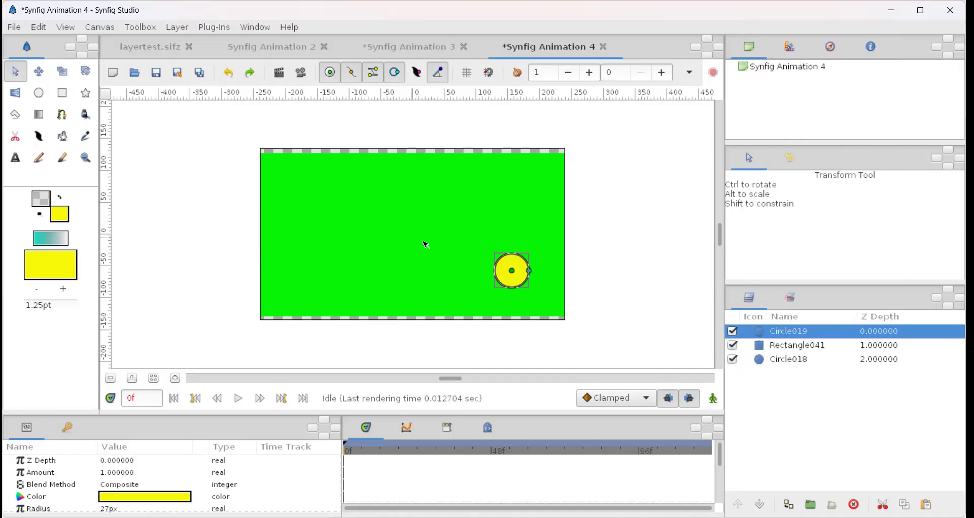
click(439, 252)
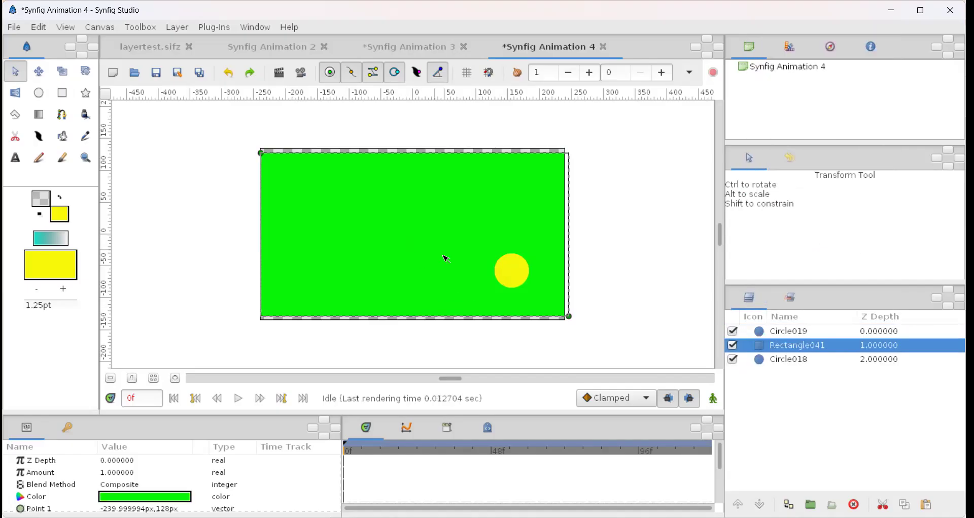
- Raise the red circle's layer two levels to the top of the layer stack
click(774, 361)
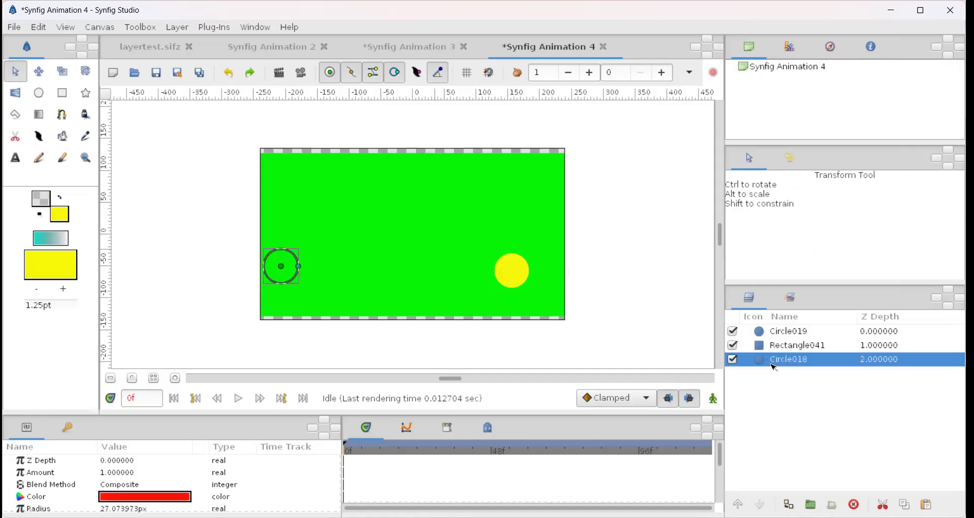
right_click(774, 367)
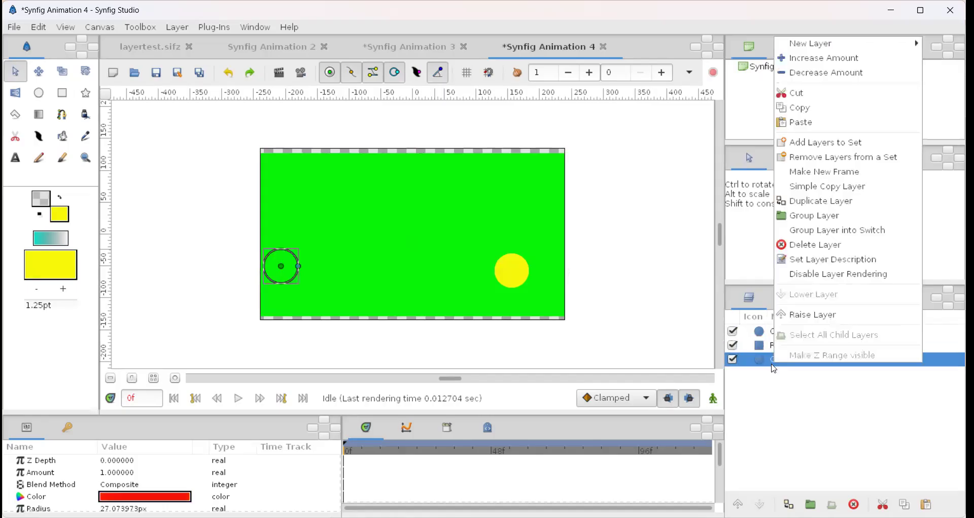
click(813, 314)
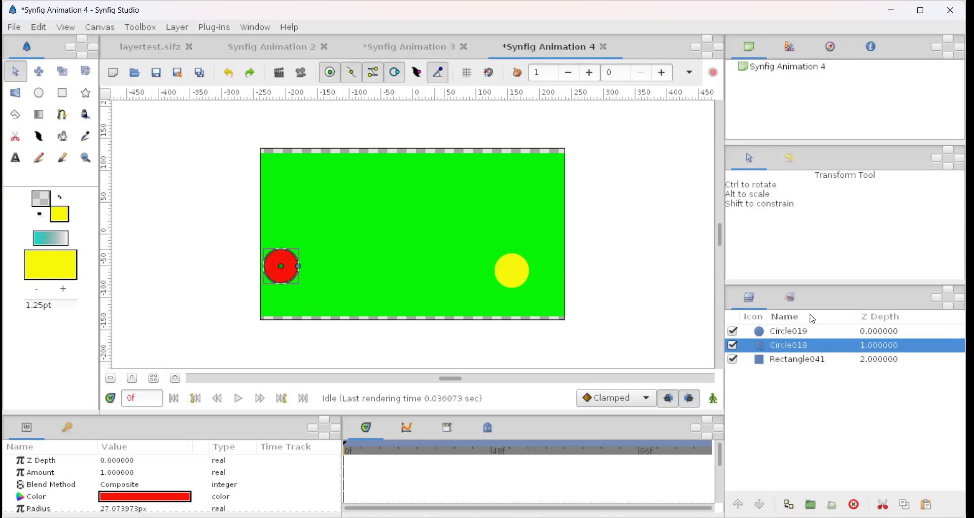
right_click(748, 347)
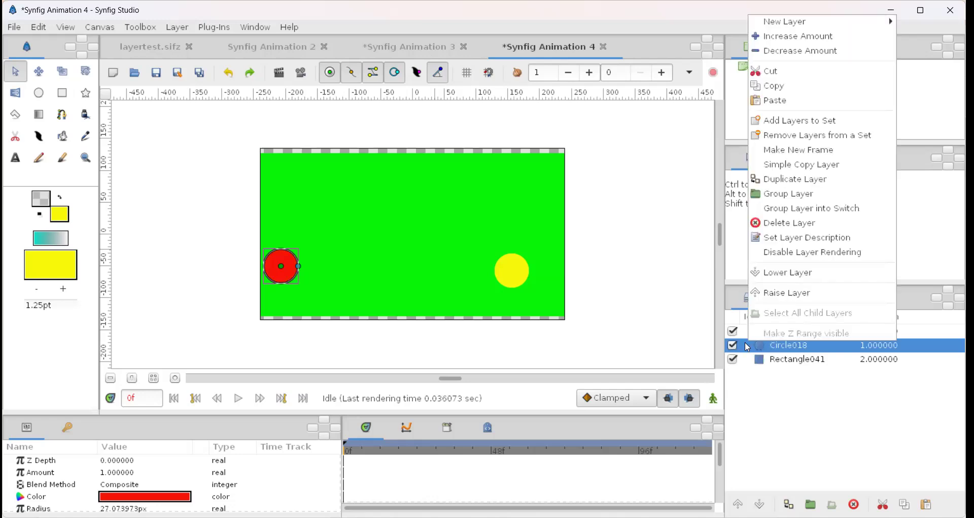
click(769, 292)
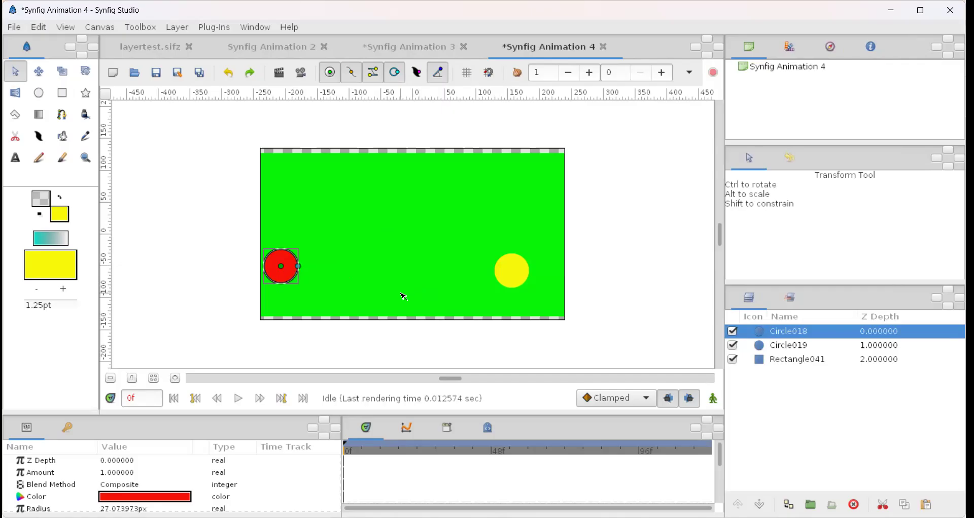
- Set circle creation to the region layer type only and draw a larger yellow circle centred at about -41 px, 62 px
click(39, 93)
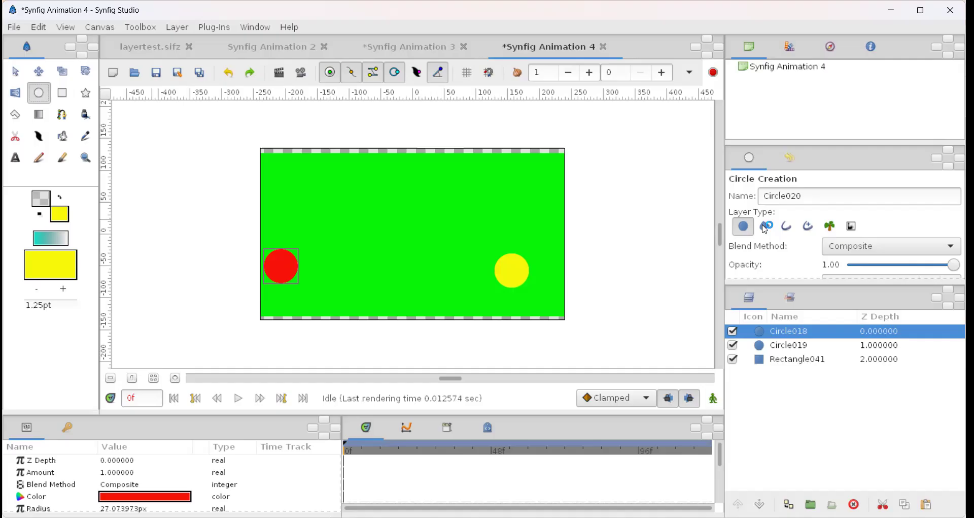
click(765, 227)
click(743, 230)
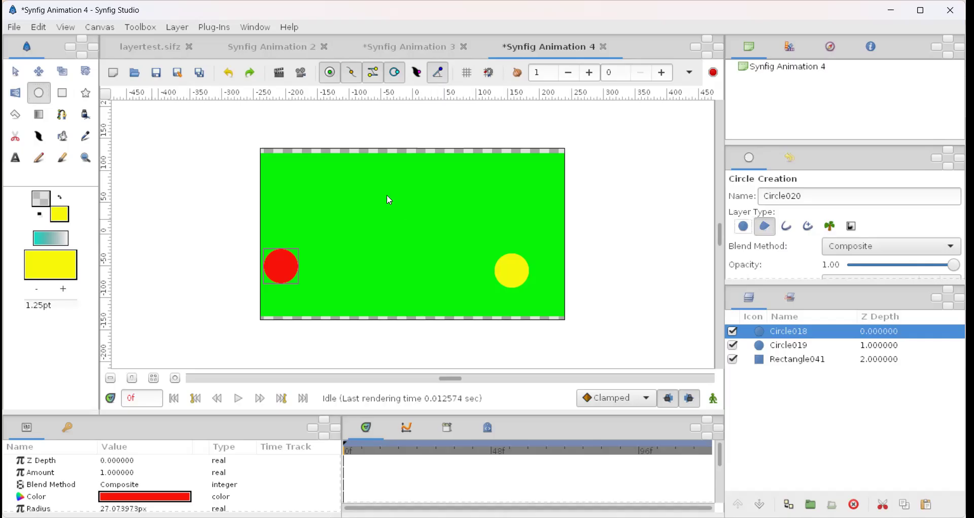
drag(387, 195, 415, 250)
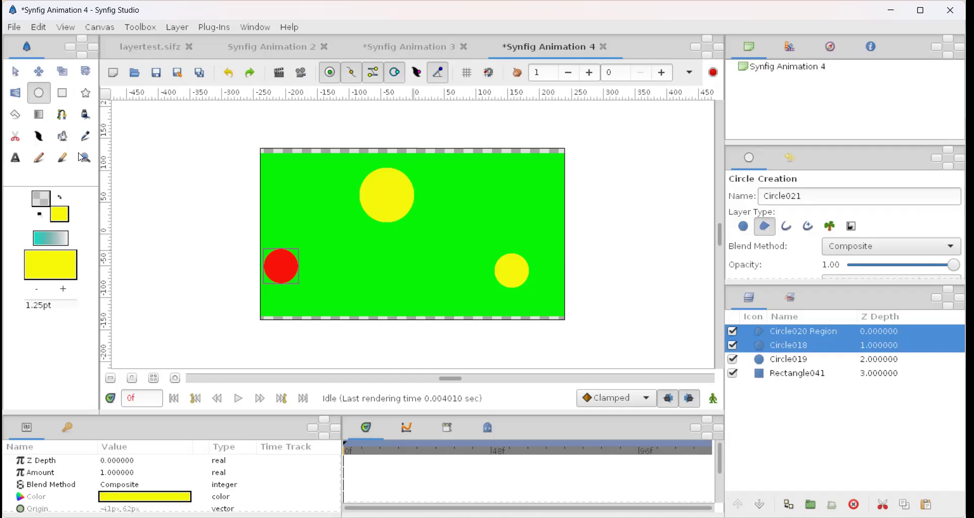
- Select the smaller yellow circle and the yellow region circle in turn to compare their handles
click(16, 77)
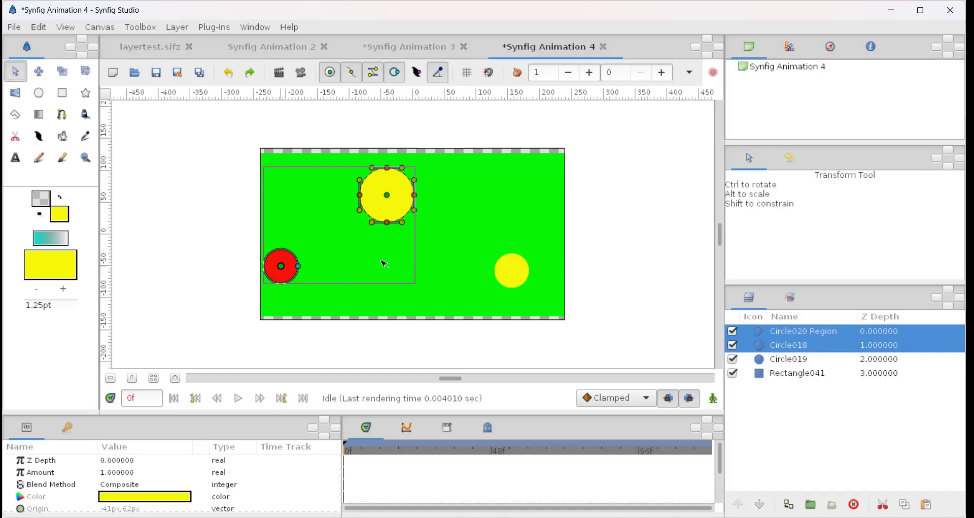
click(520, 276)
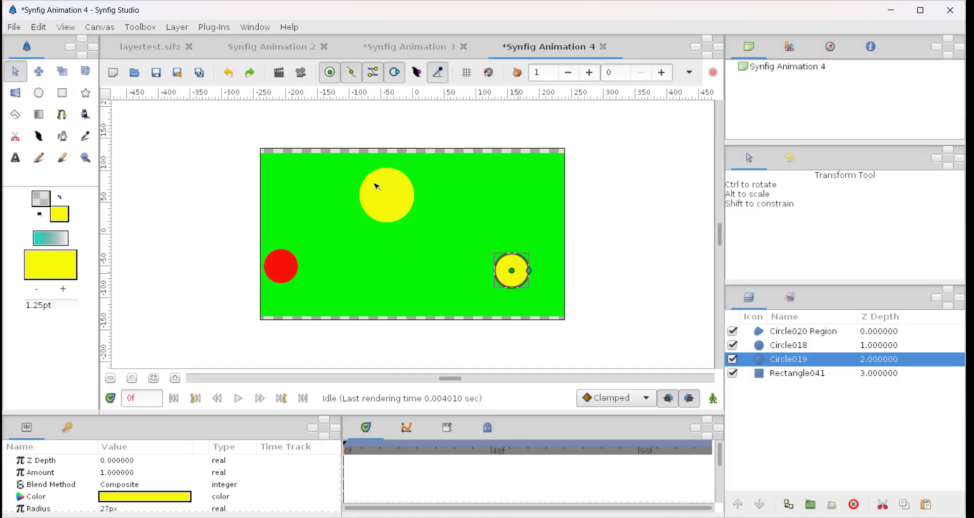
click(392, 206)
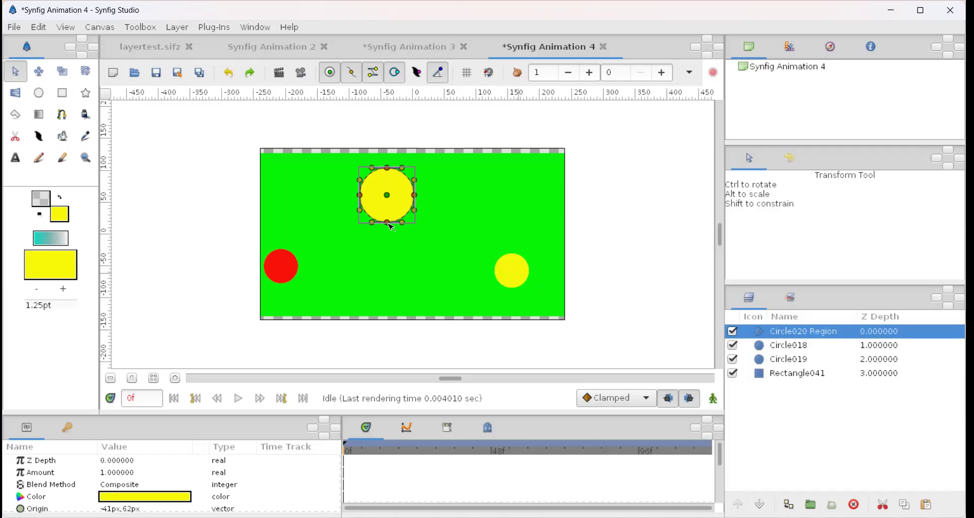
- Reshape the yellow region circle into a narrow teardrop body, lengthening its lower end, and move its origin to about -32 px, -1 px
drag(388, 222, 388, 252)
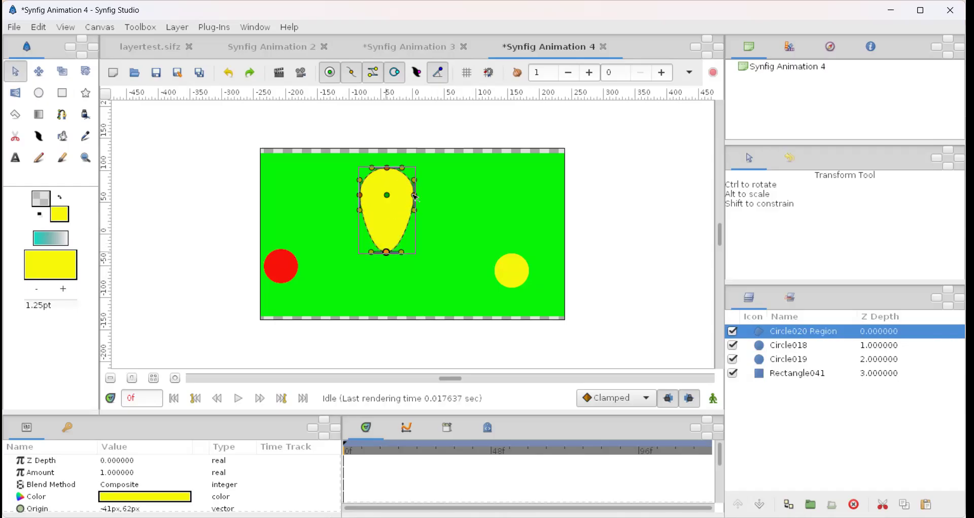
drag(415, 196, 365, 195)
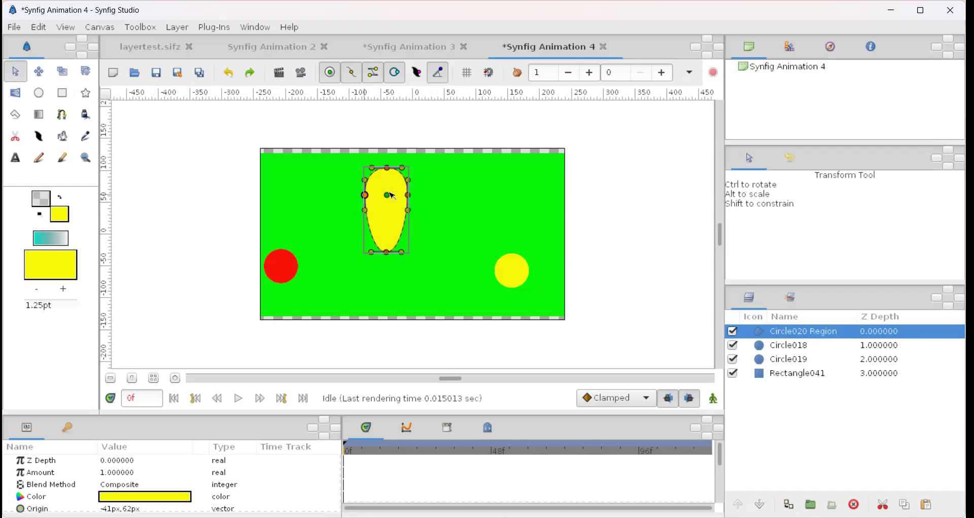
drag(392, 195, 394, 235)
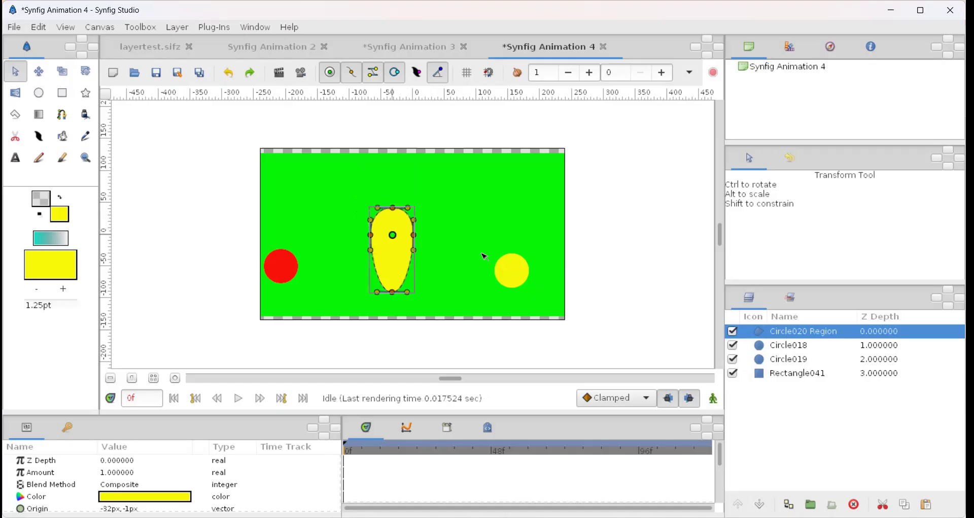
- Try the smaller plain yellow circle as a head above the body shape and return it to the rectangle's lower right area
click(514, 273)
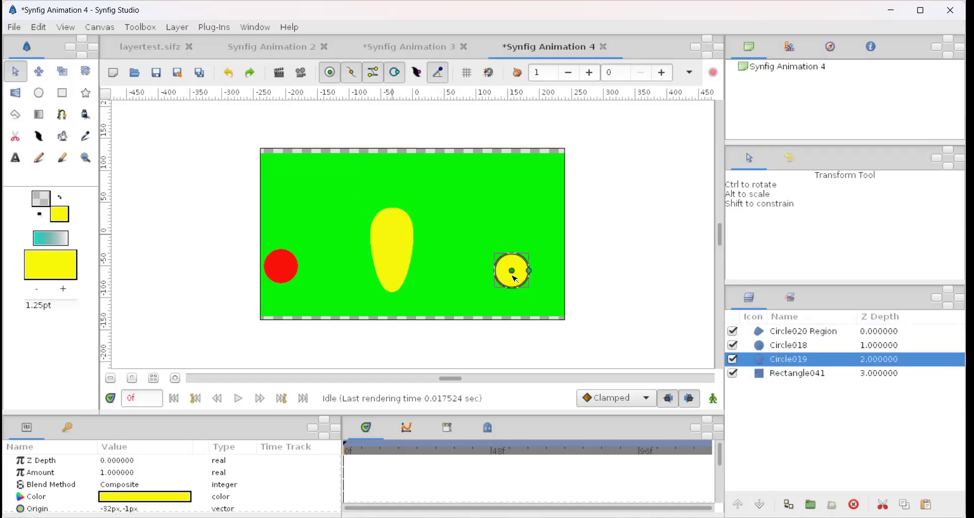
drag(514, 274, 392, 188)
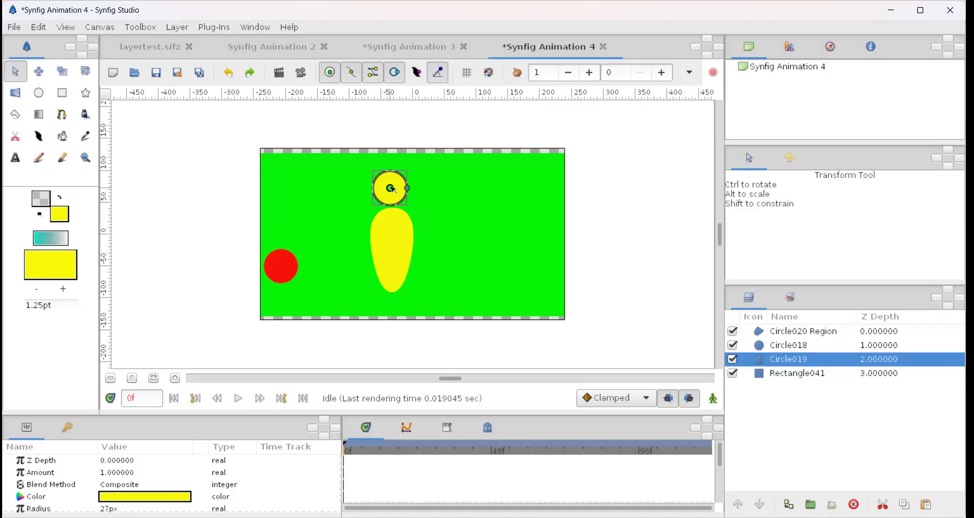
drag(393, 189, 516, 277)
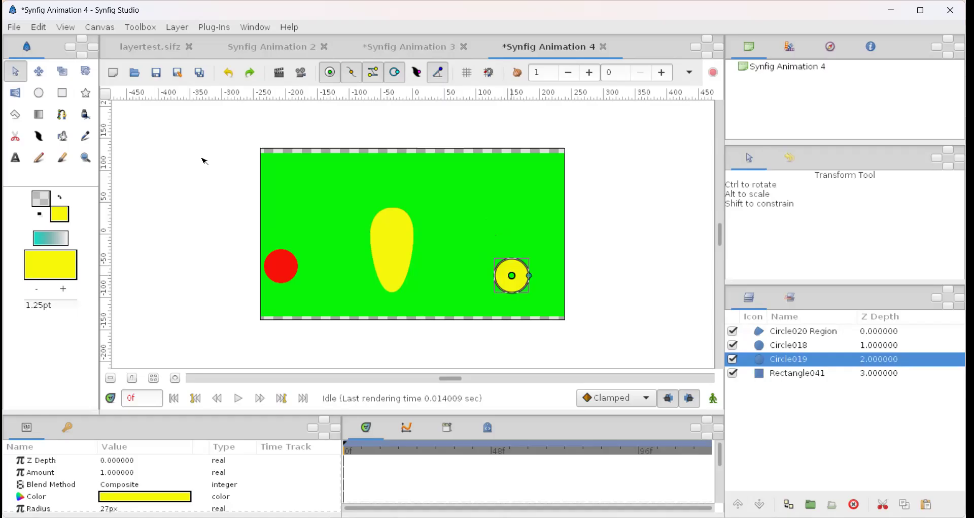
- Draw a new yellow region circle above the body and move its origin to about -32 px, 80 px as a head
click(39, 93)
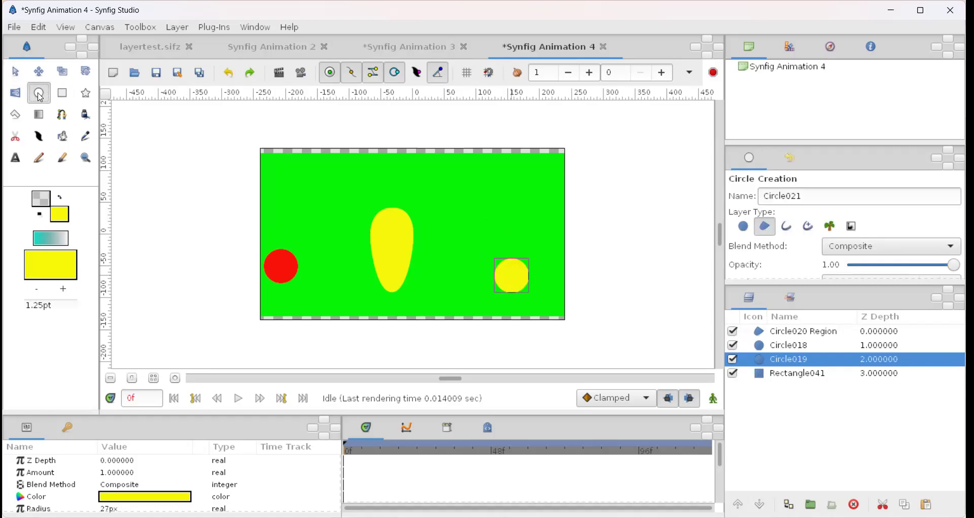
click(36, 88)
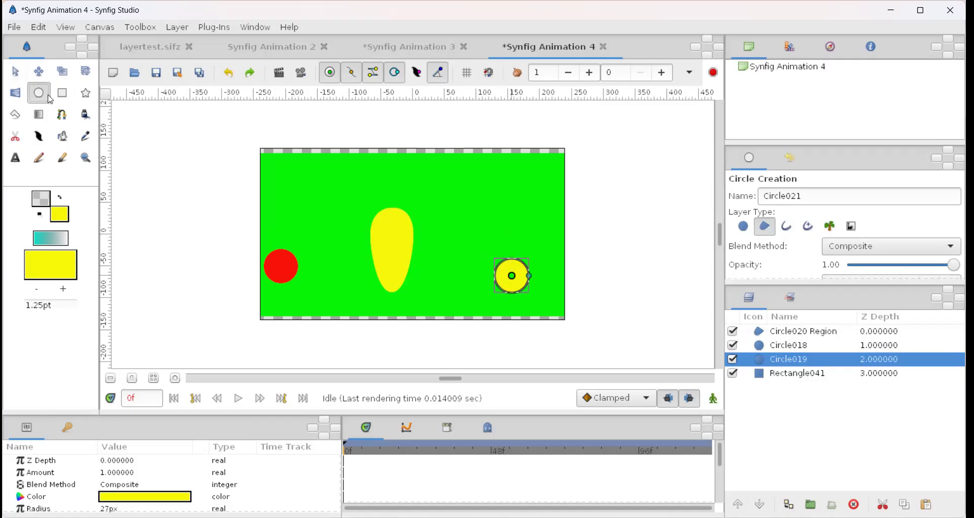
drag(366, 163, 390, 181)
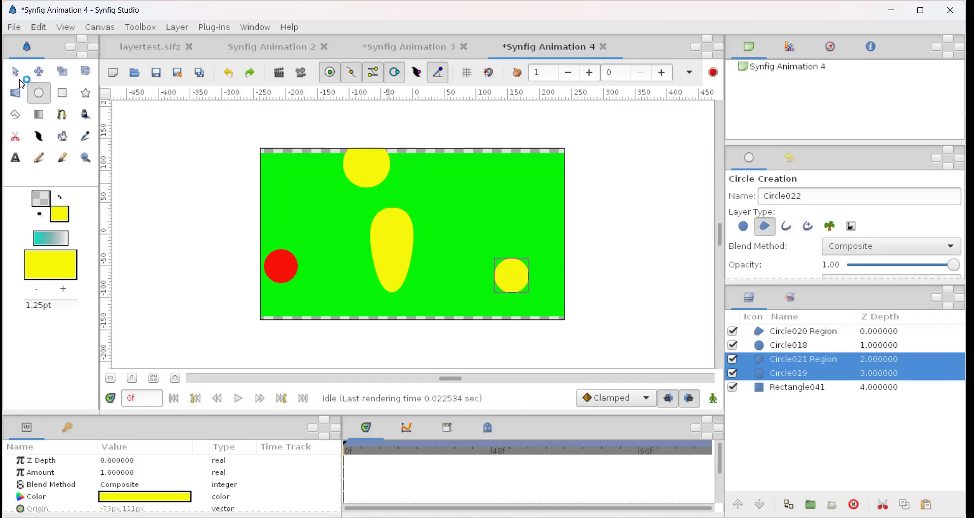
click(15, 73)
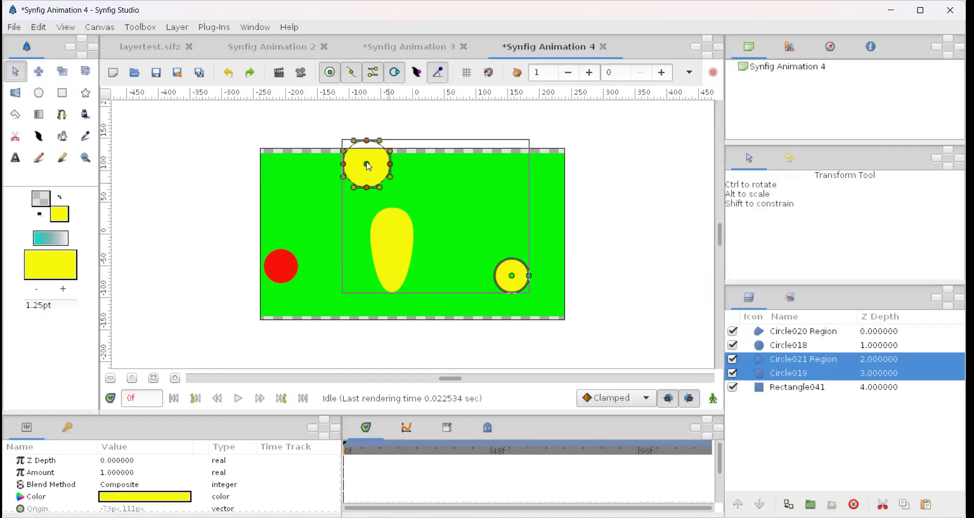
drag(367, 167, 394, 187)
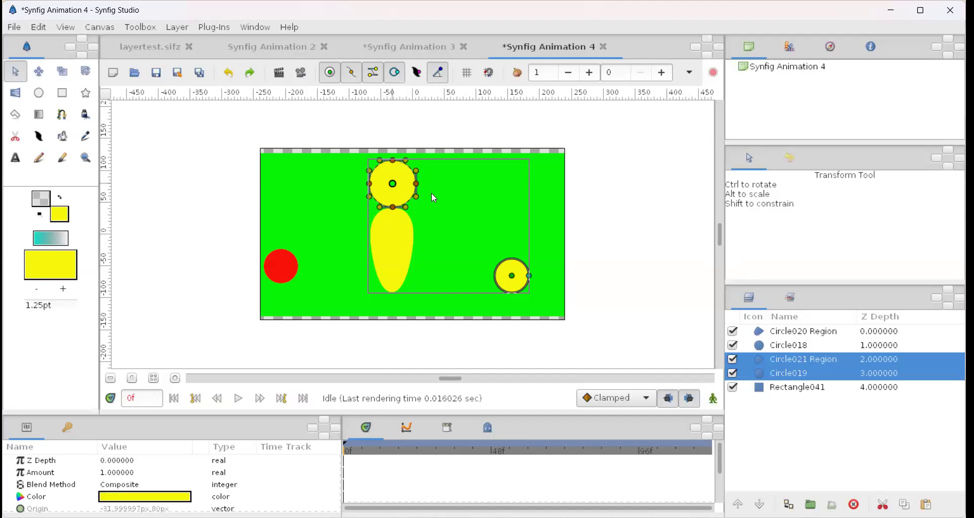
- Select only the yellow head region circle and narrow it into an upright oval by reshaping its side vertex
click(390, 184)
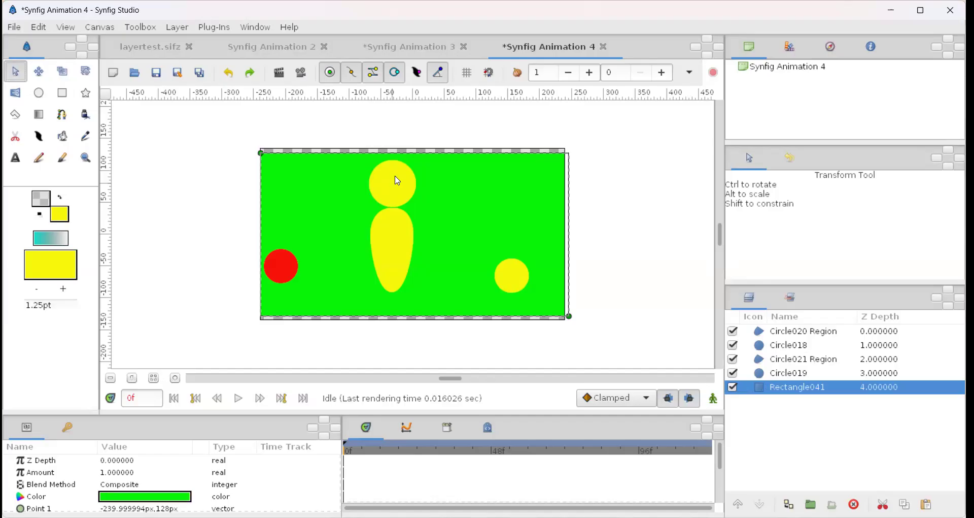
click(398, 183)
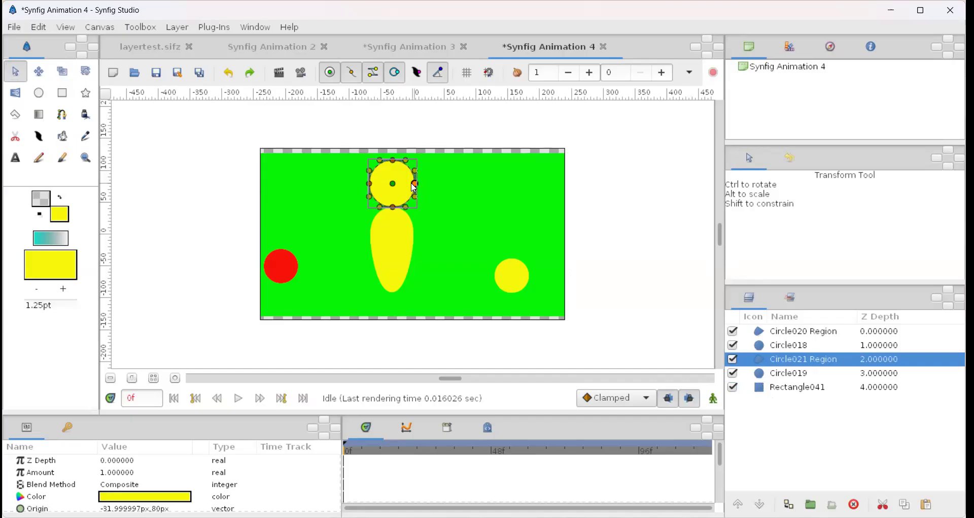
drag(414, 187, 373, 183)
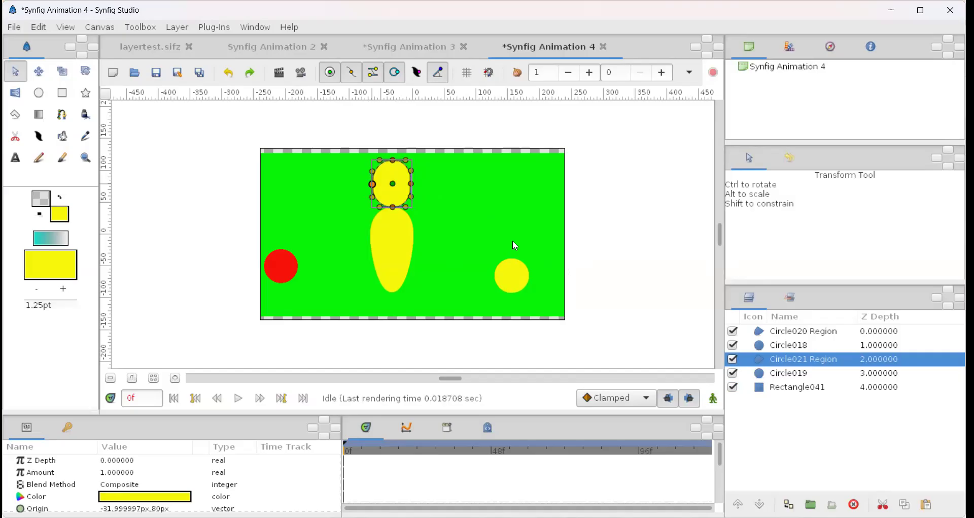
- Set circle creation to produce both the plain circle and region layer types
click(40, 94)
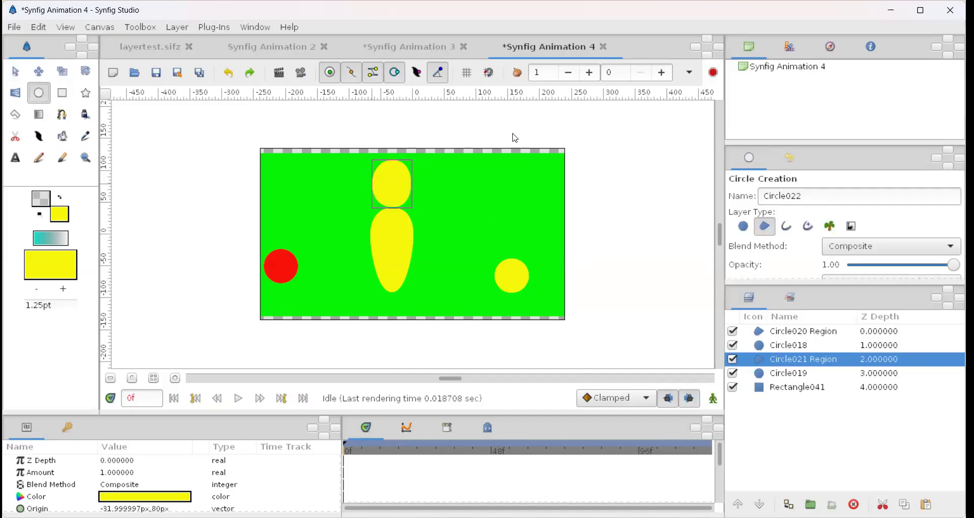
click(744, 228)
click(769, 231)
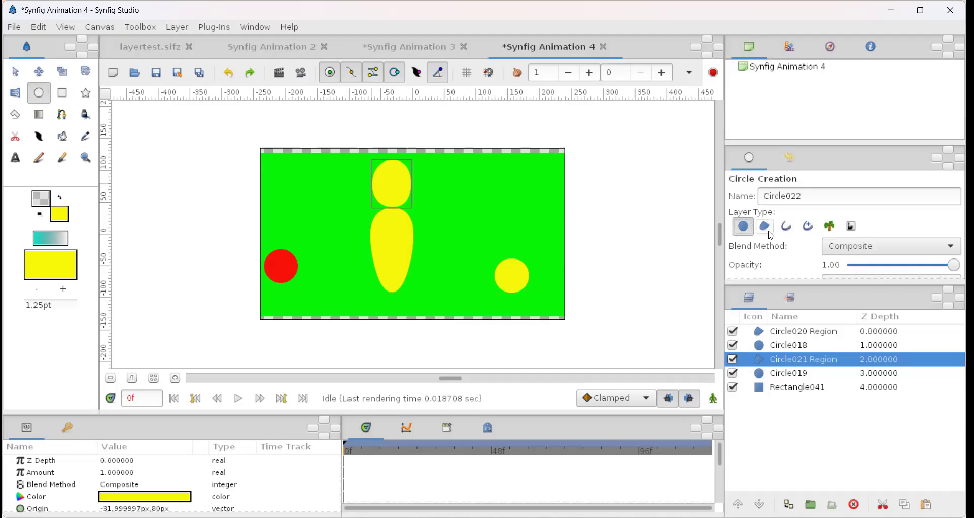
click(766, 233)
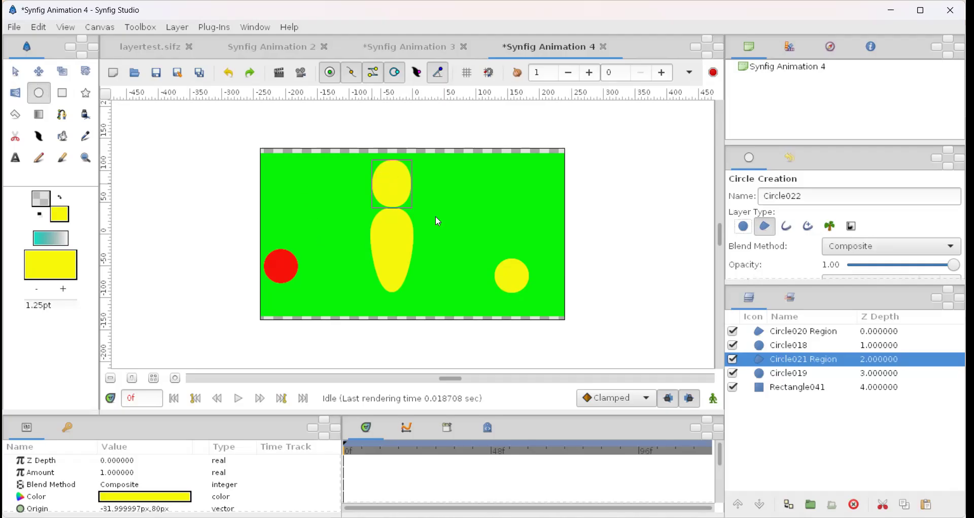
click(40, 96)
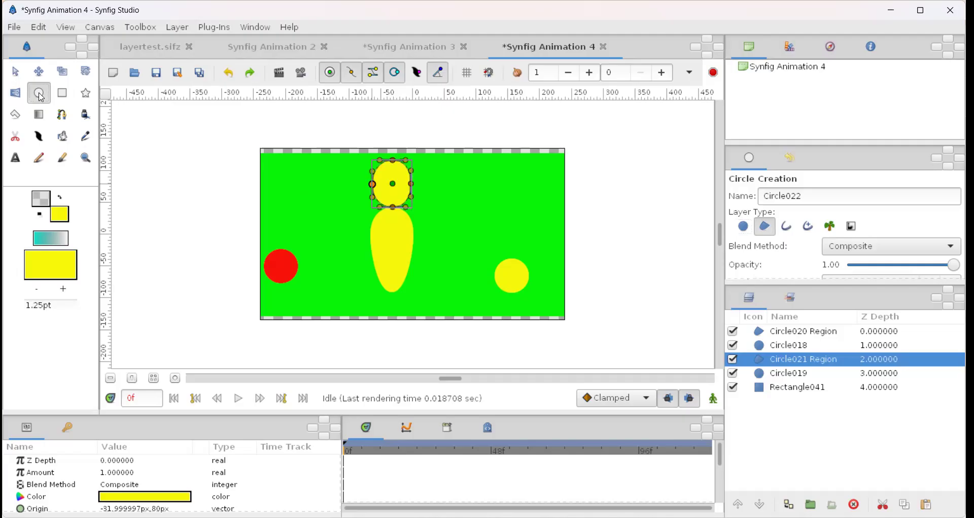
click(744, 229)
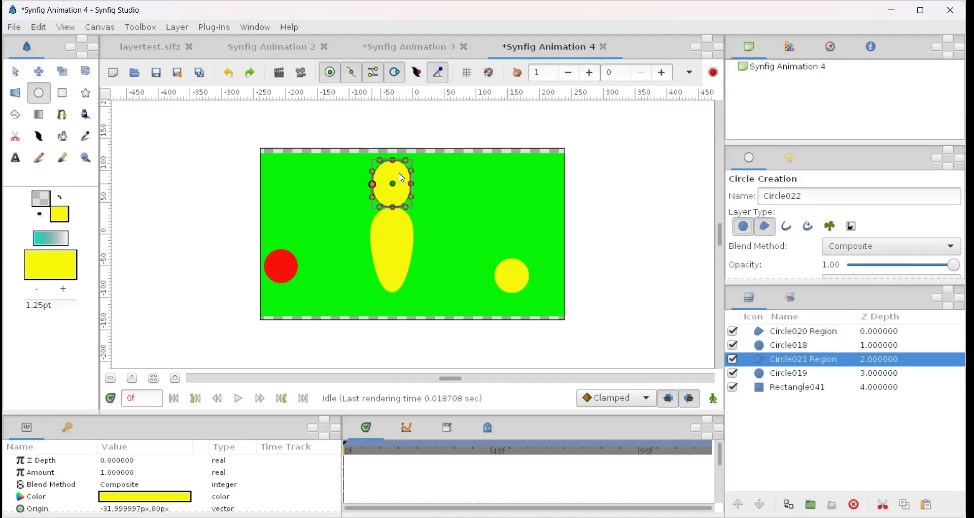
- Set the fill colour's blue value to 96.3 for off-white and draw a small circle at about -21 px, 95 px on the head
click(57, 212)
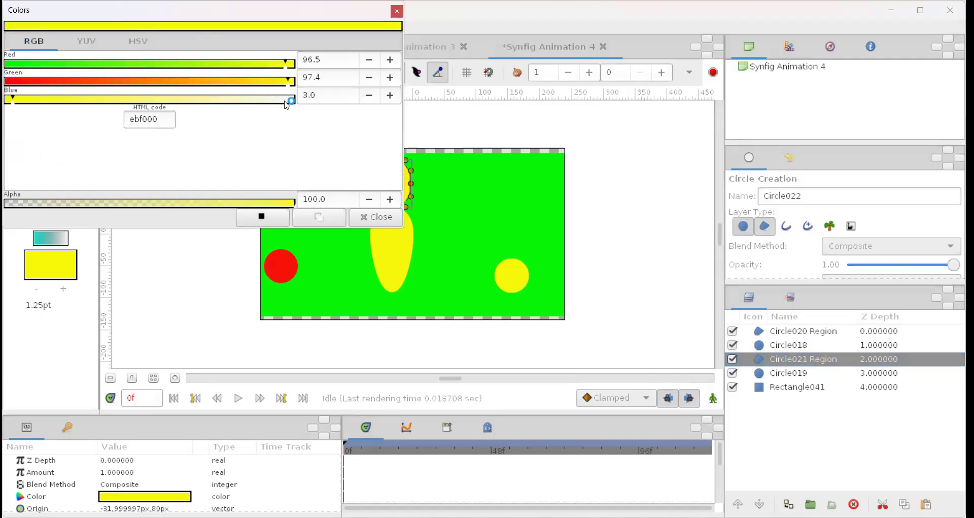
click(285, 100)
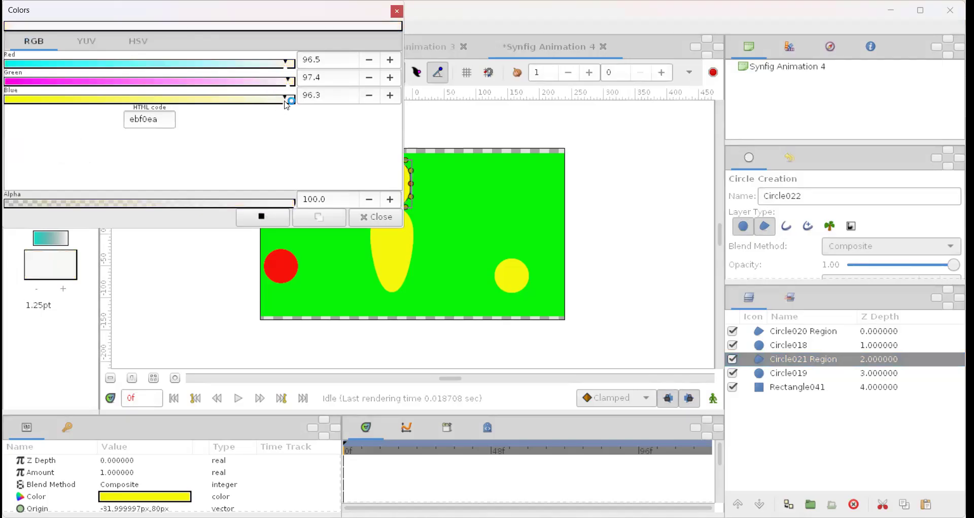
click(382, 217)
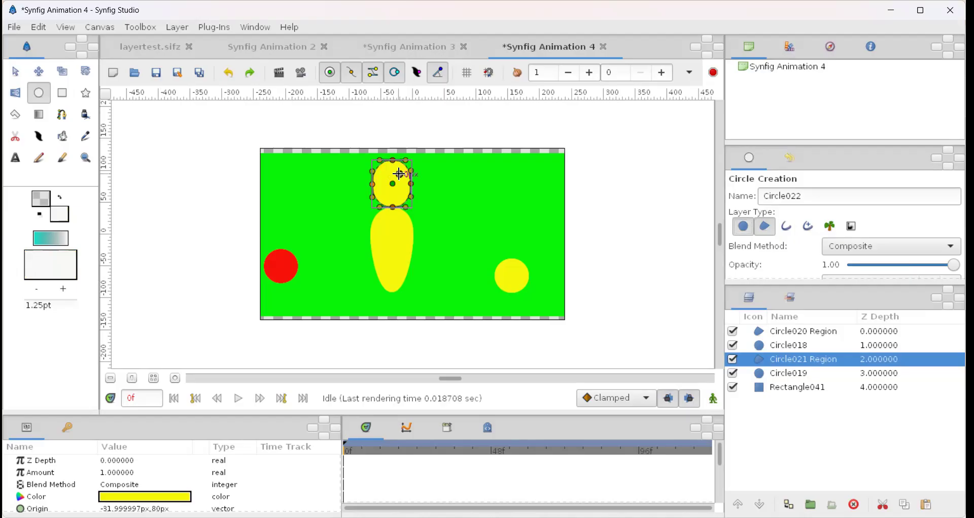
drag(398, 174, 404, 174)
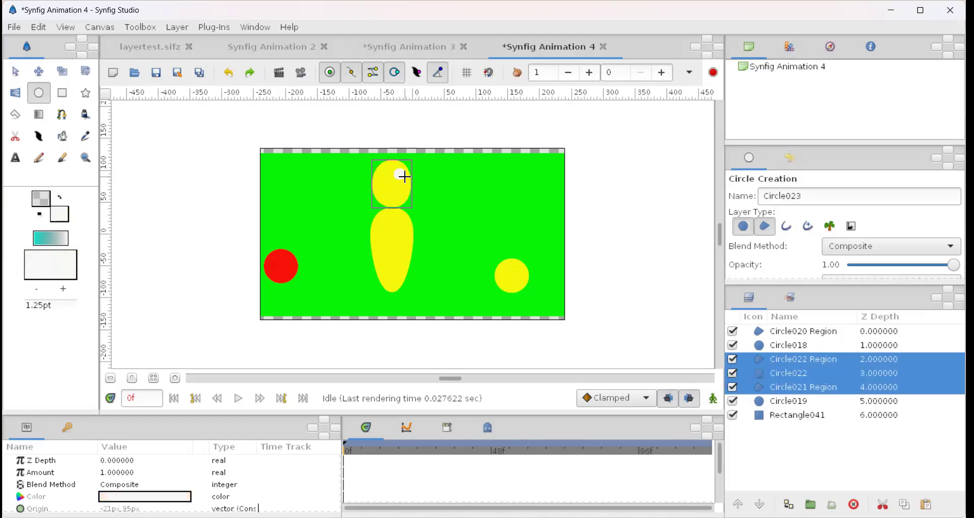
- Duplicate the selected head and white circle layers and move the white circle to about 39 px, 94 px
click(15, 73)
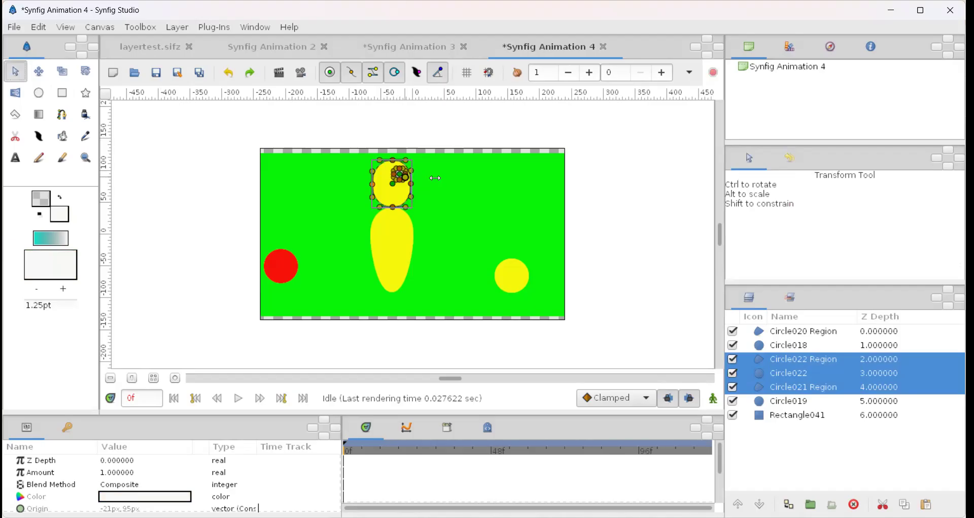
key(ctrl+v)
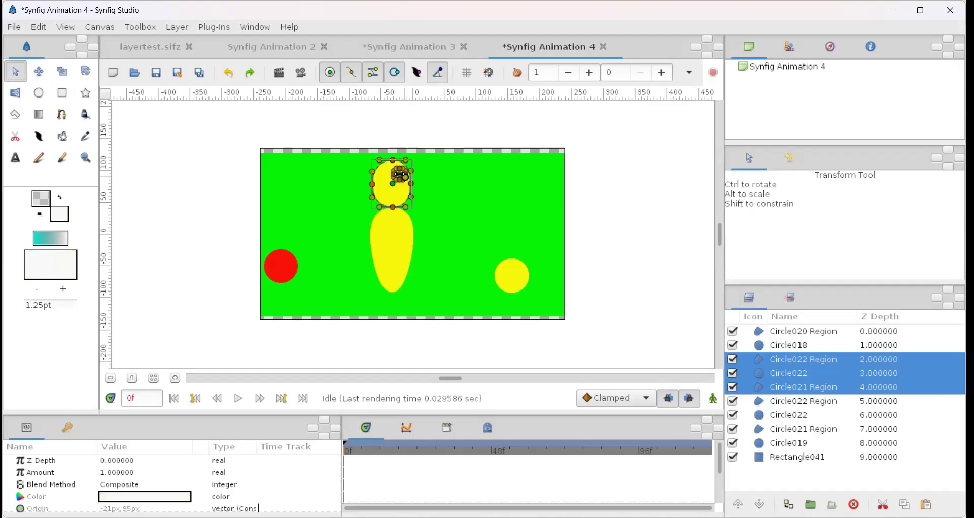
drag(400, 174, 437, 175)
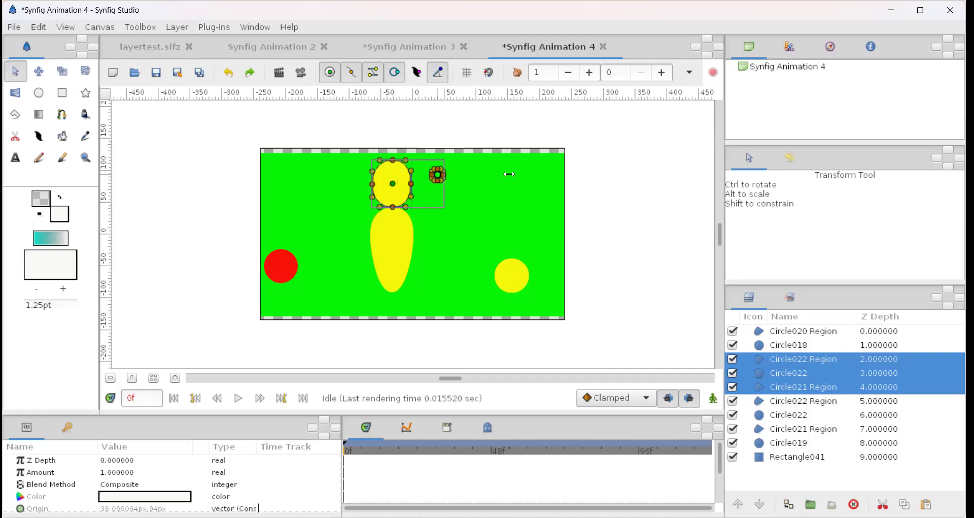
- Try to paste a copy of the white region circle above the head layer, and undo the paste and the white circle's move
click(438, 175)
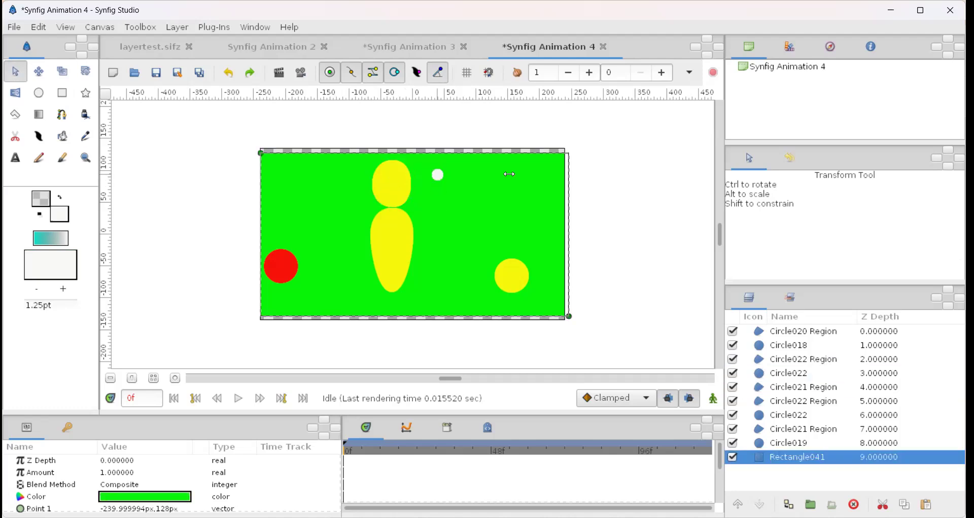
click(439, 174)
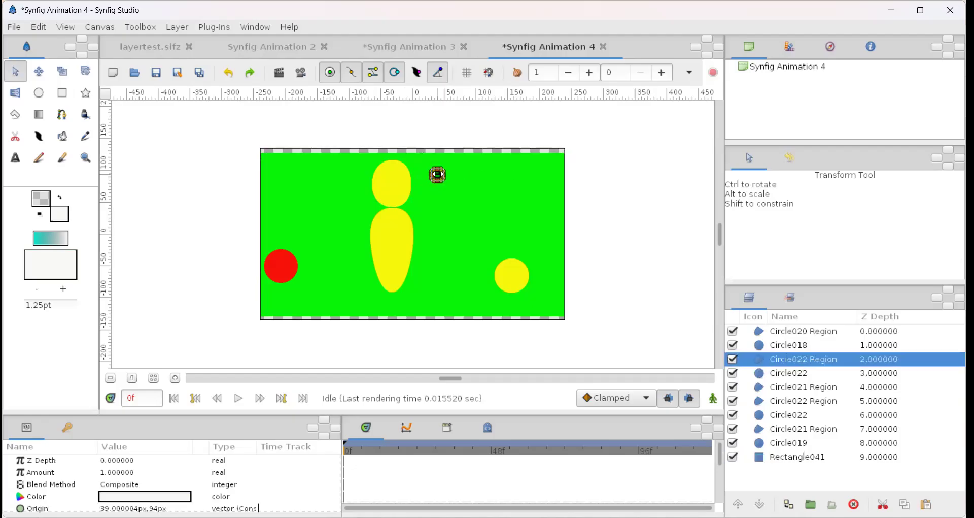
right_click(438, 175)
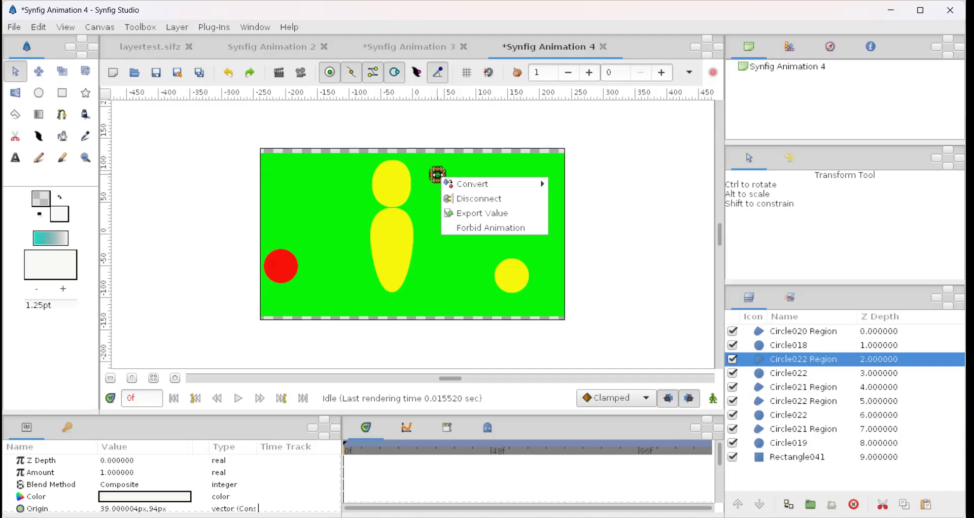
key(Escape)
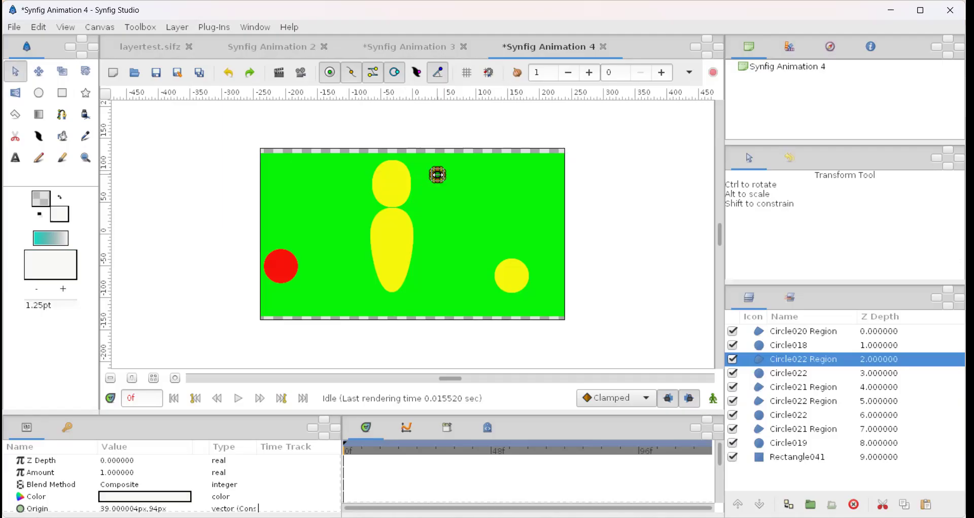
click(382, 181)
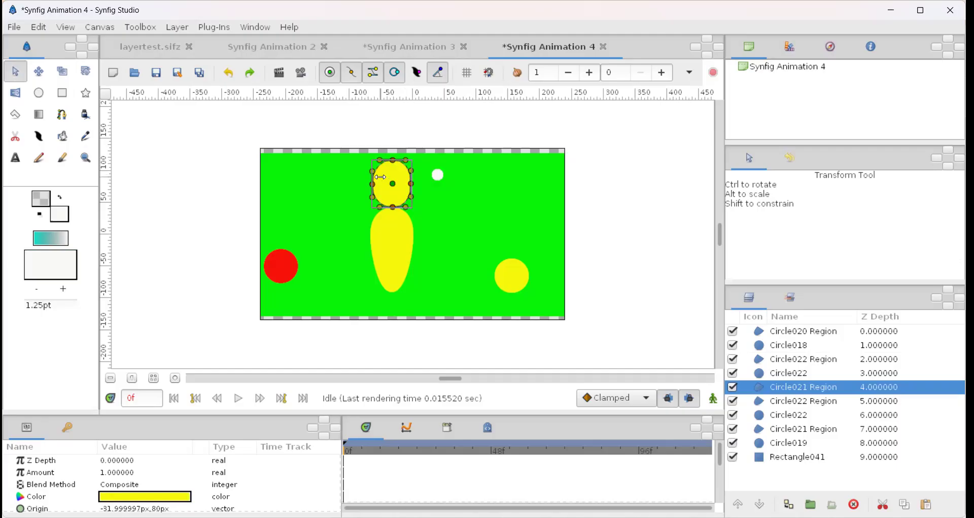
key(ctrl+v)
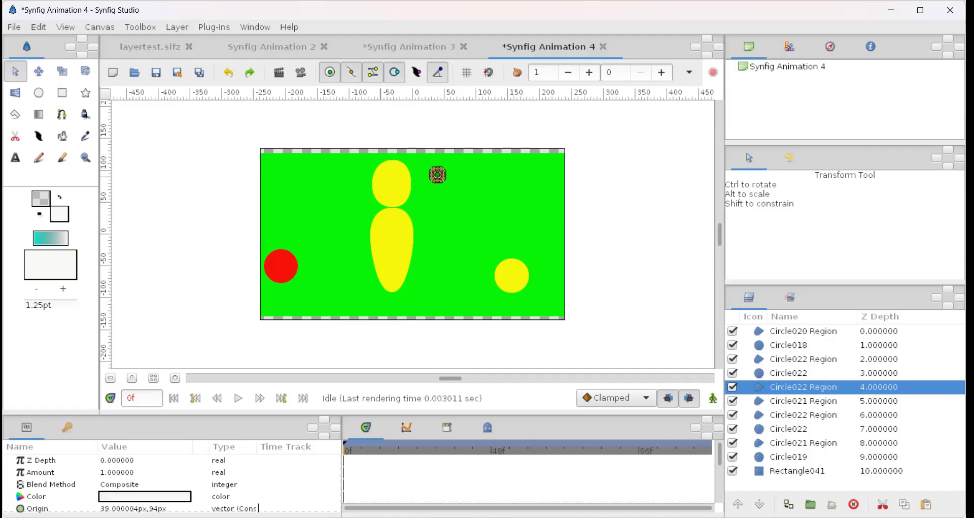
key(ctrl+z)
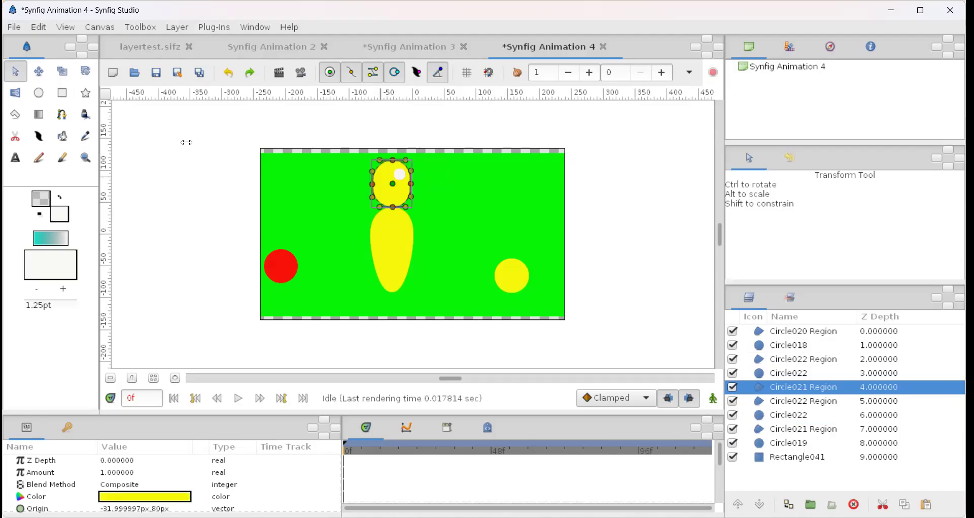
- Draw a second small off-white circle on the head at about -51 px, 100 px using both layer types
click(38, 92)
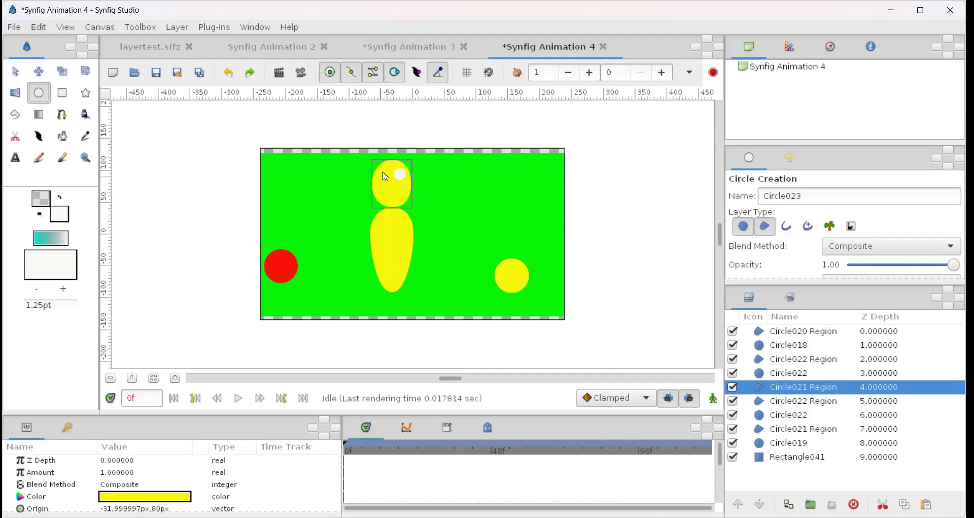
drag(383, 171, 383, 185)
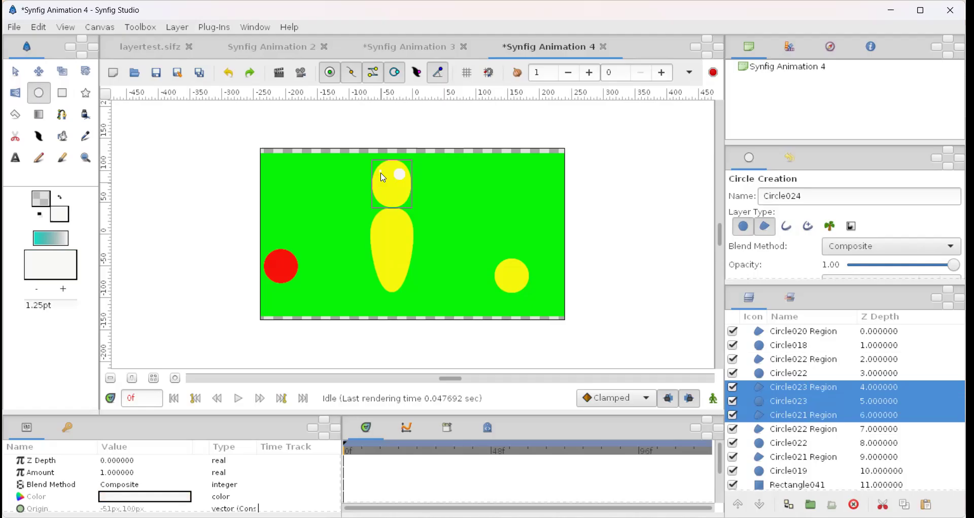
- Try nudging the small white circle on the head, and undo the last changes, including that circle's creation
click(16, 72)
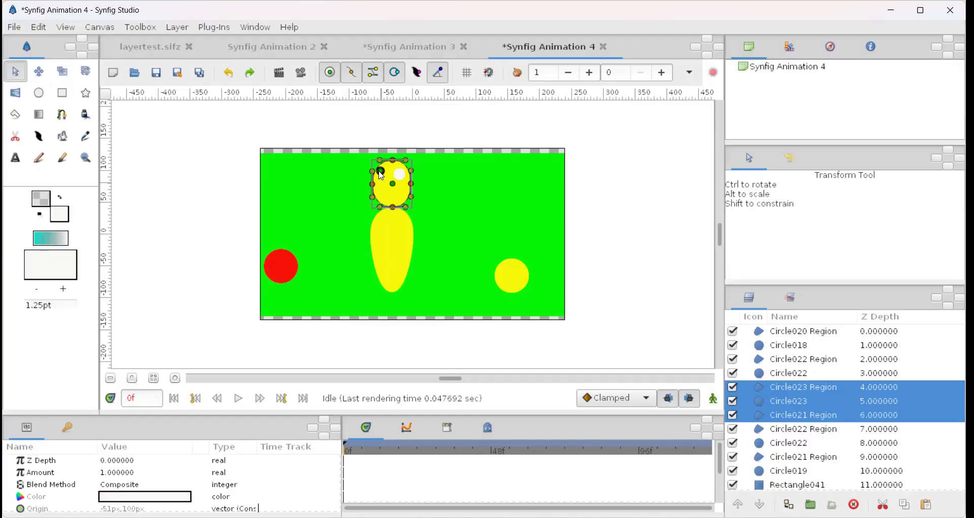
drag(380, 171, 379, 173)
click(468, 178)
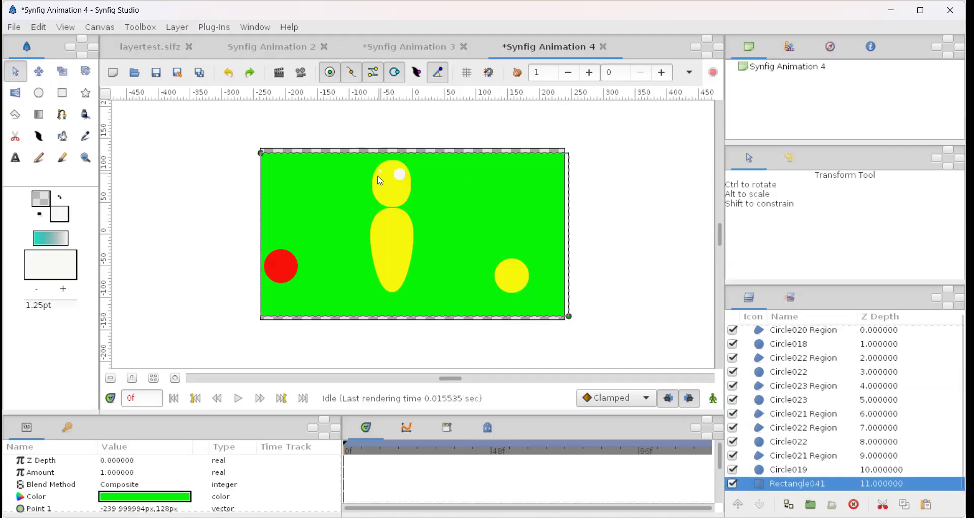
key(ctrl+z)
key(ctrl+z)
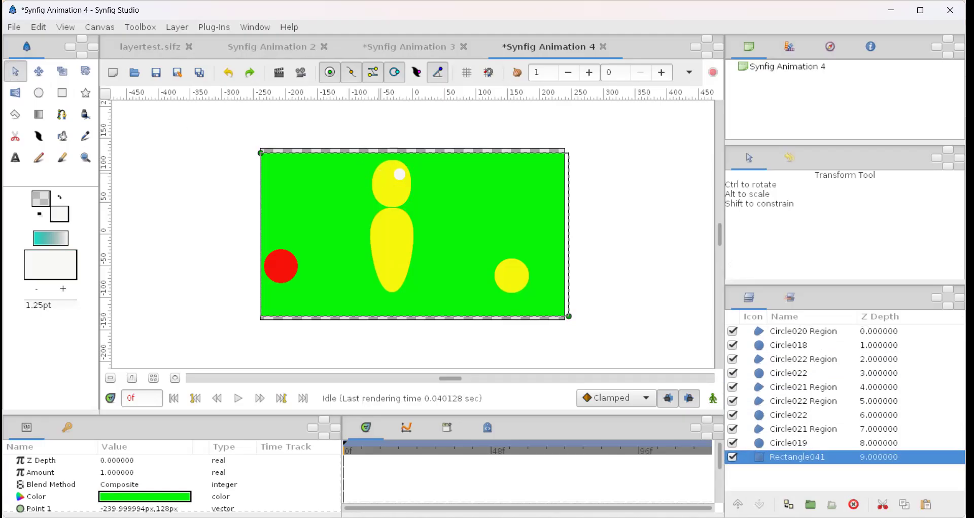
- Draw a small off-white circle of about 9 px radius on the head at about -51 px, 97 px, directly above the background layer
click(38, 94)
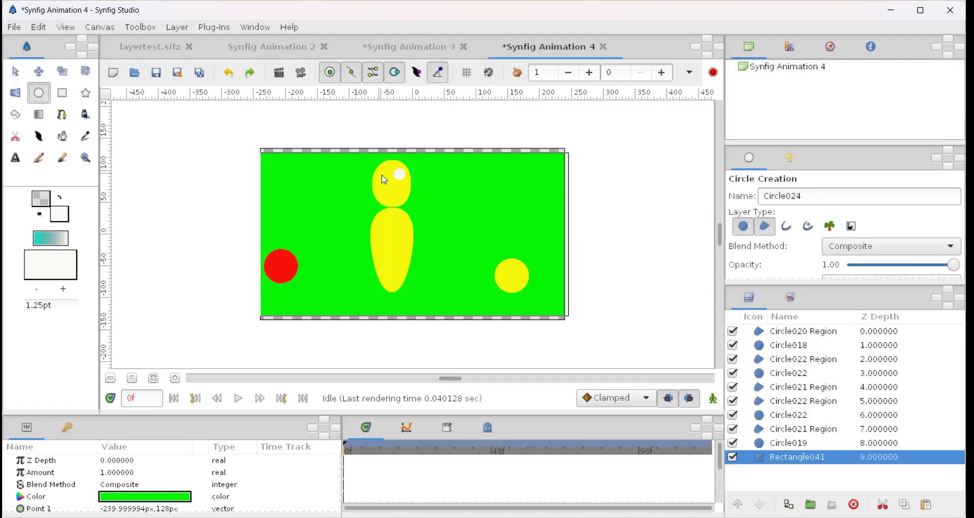
drag(381, 173, 389, 203)
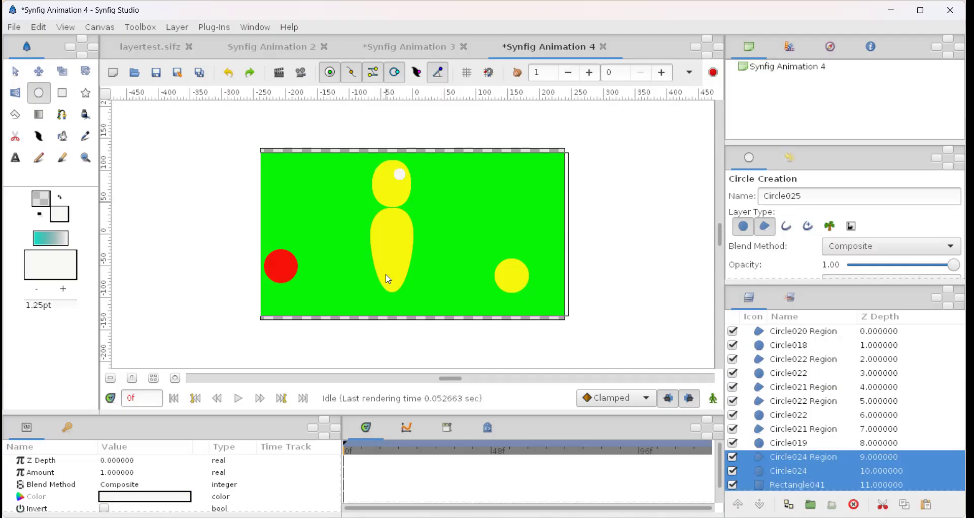
click(15, 72)
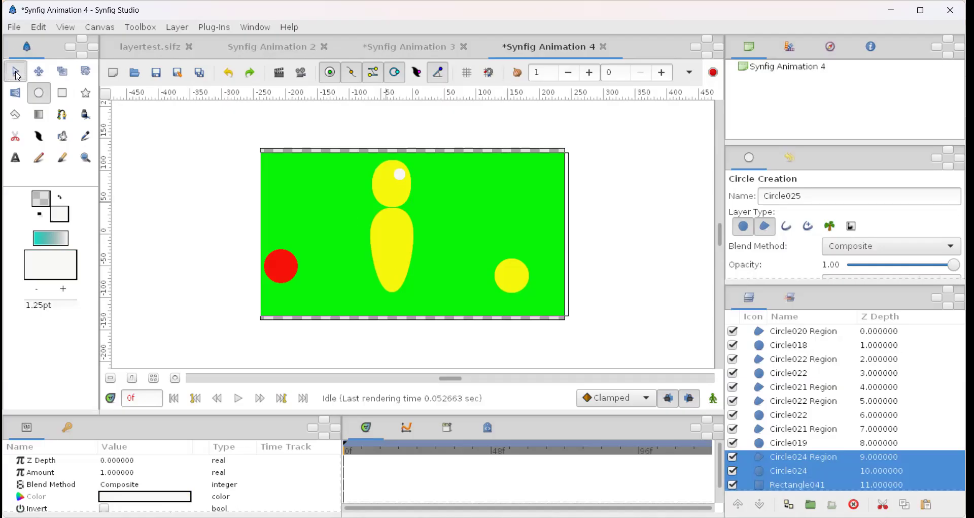
- Examine where the white eye circles, head, body and green background each sit in the layer order by selecting them individually
click(401, 180)
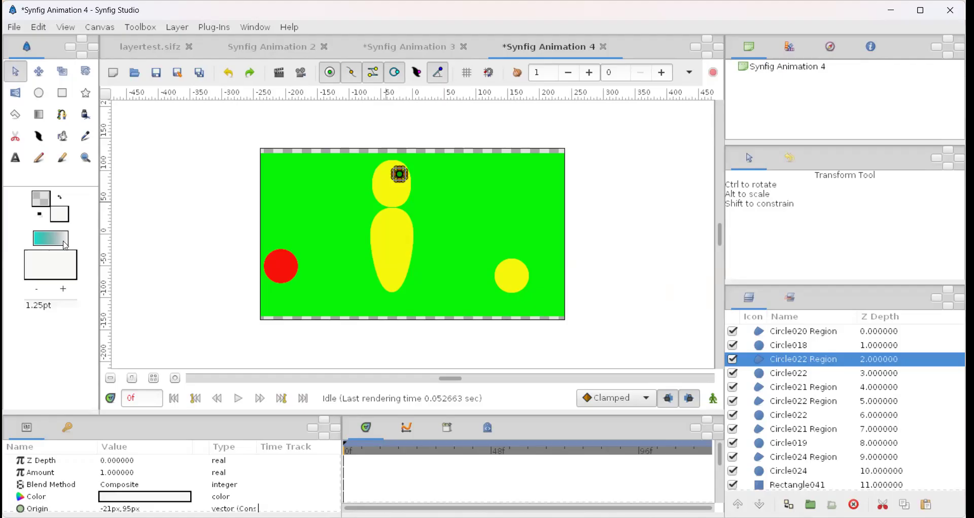
click(44, 92)
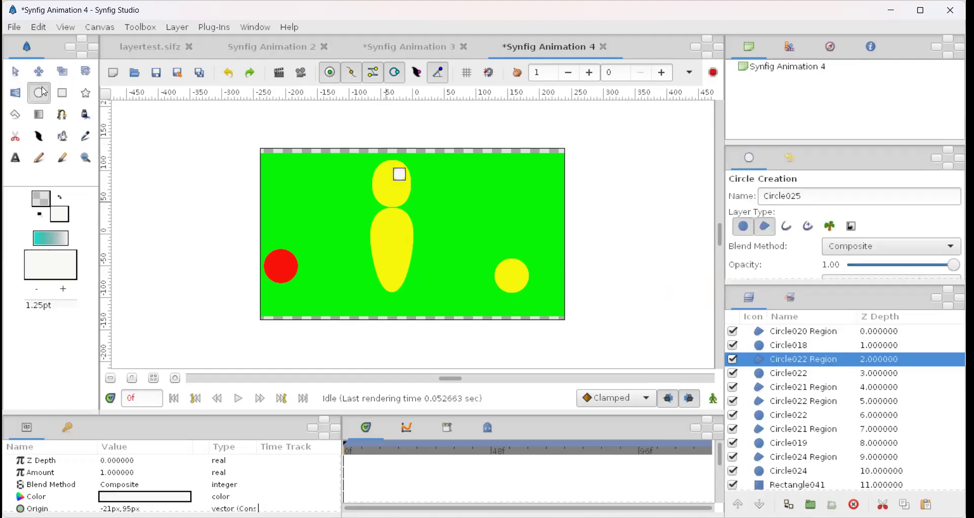
click(765, 226)
click(790, 461)
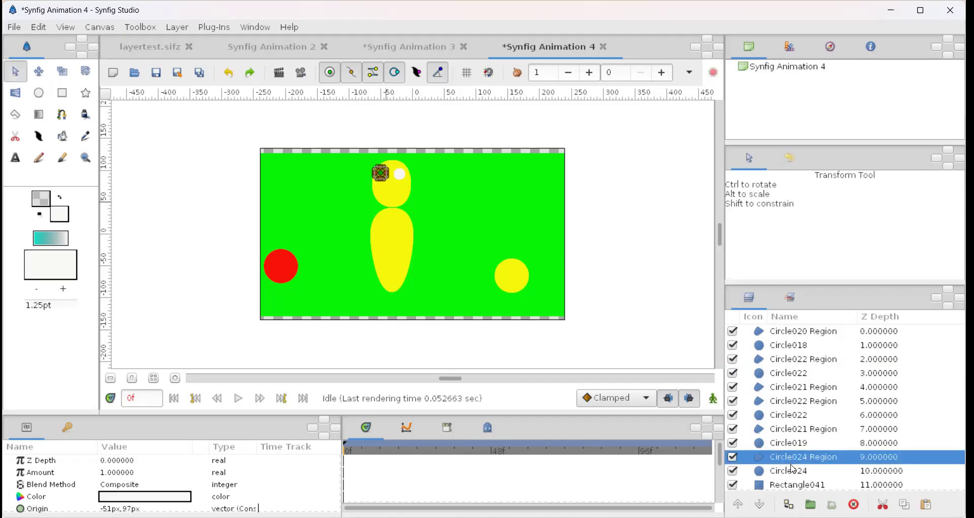
click(793, 472)
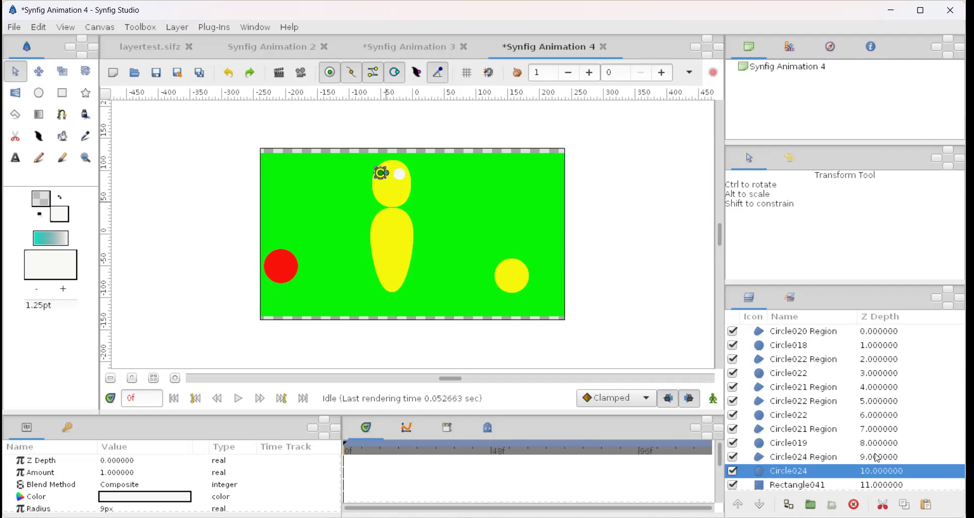
click(514, 201)
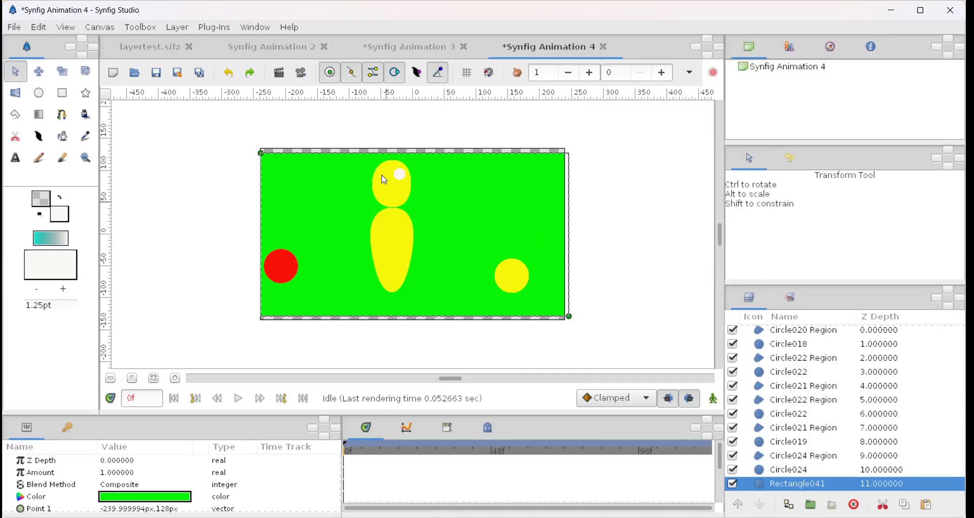
click(405, 204)
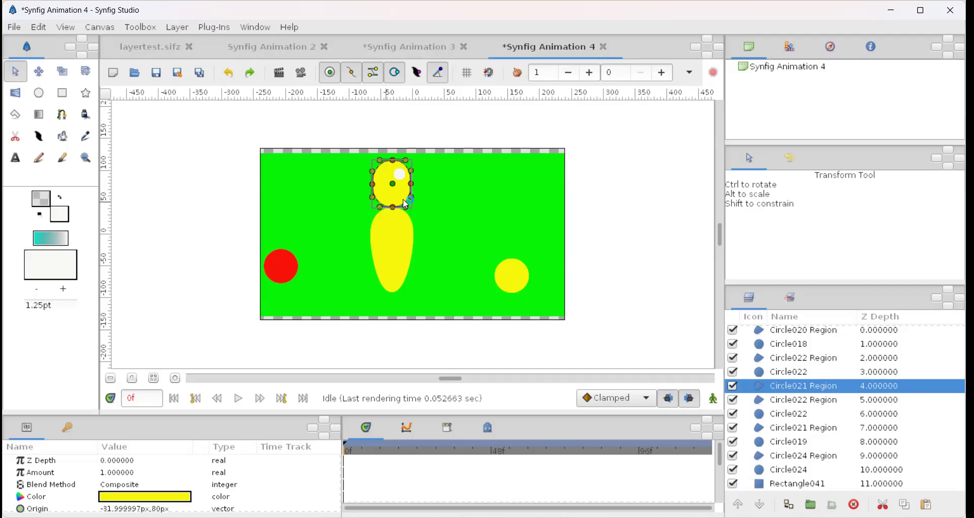
click(395, 272)
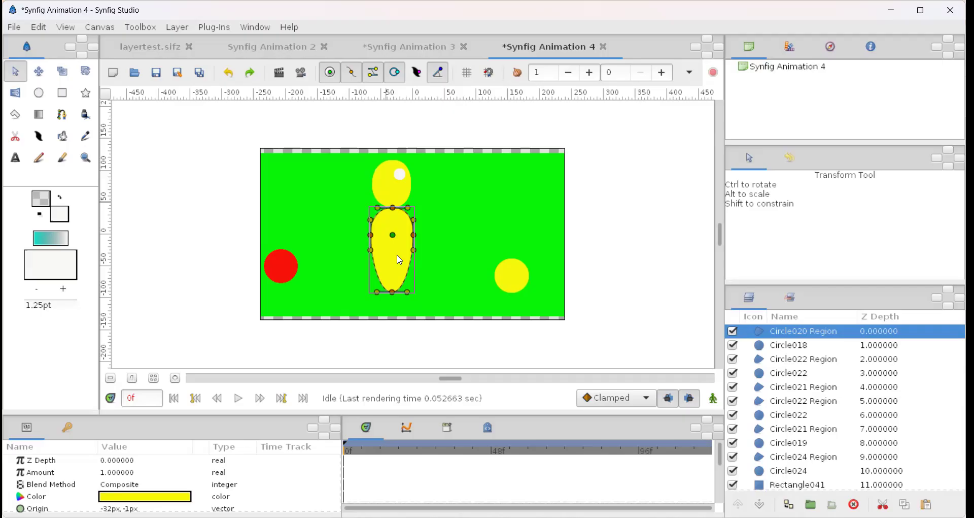
click(395, 198)
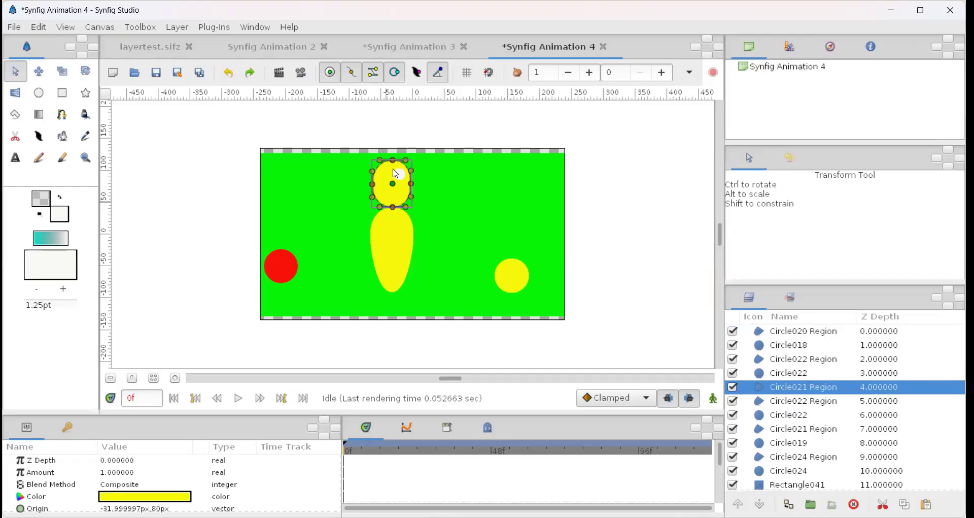
click(401, 180)
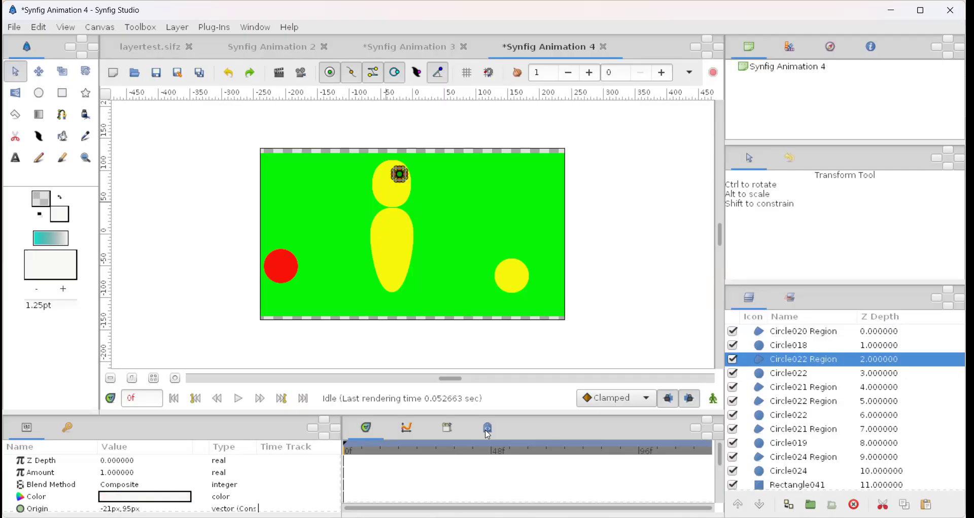
- Group the Circle024 Region and Circle024 layers of the second eye
click(782, 458)
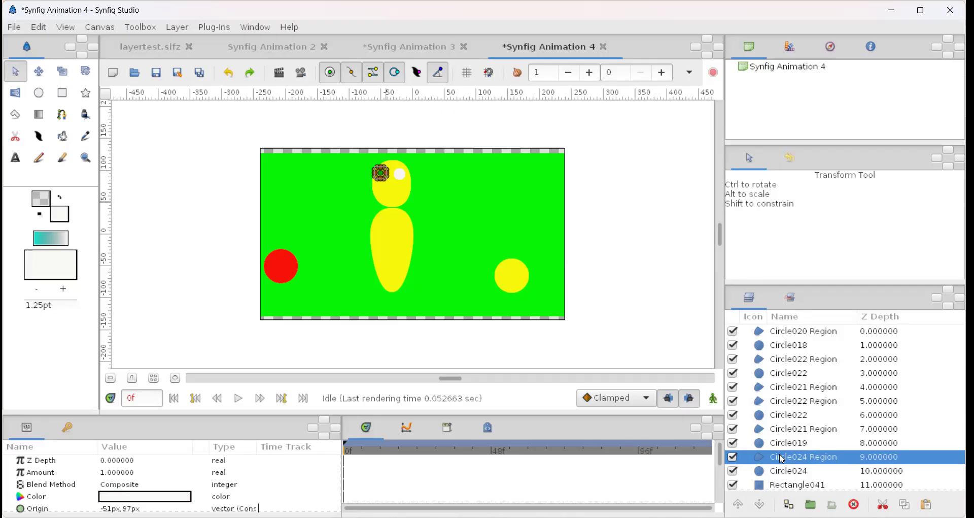
key(shift+Down)
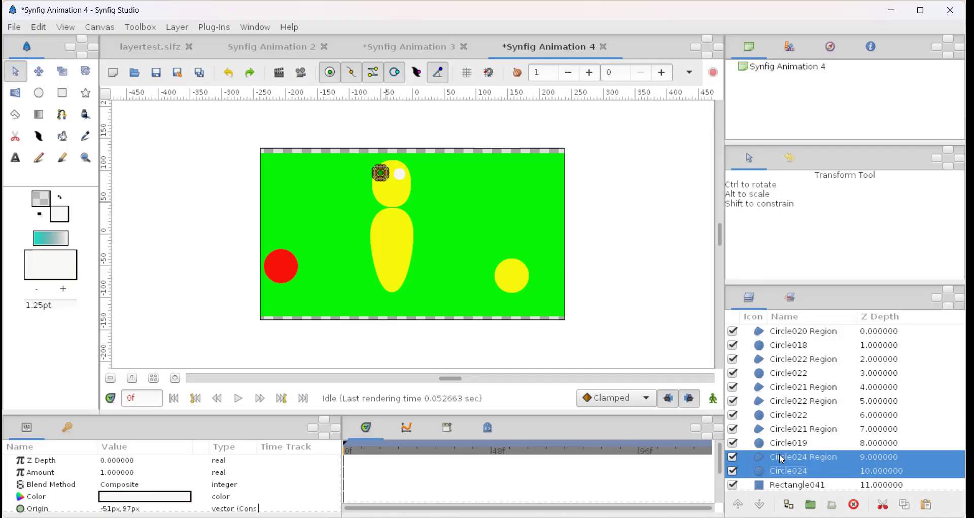
right_click(781, 458)
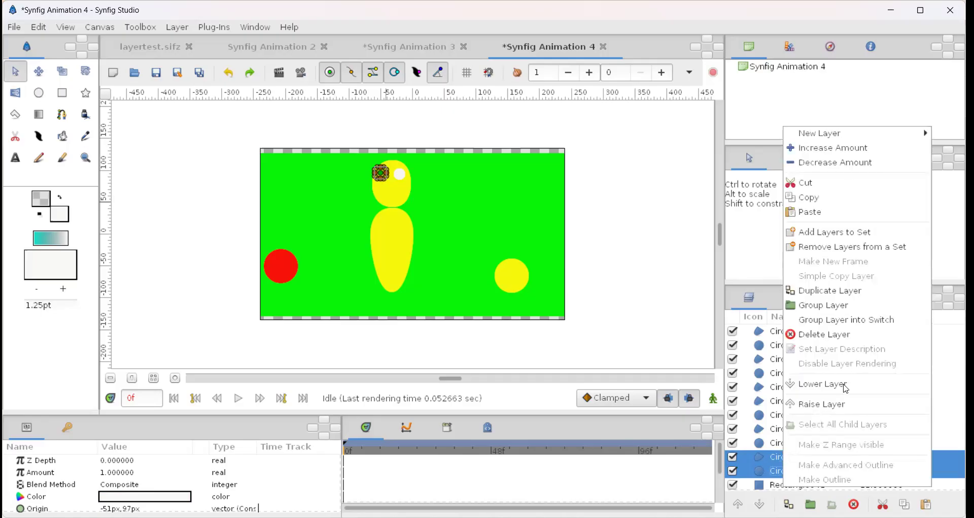
click(822, 305)
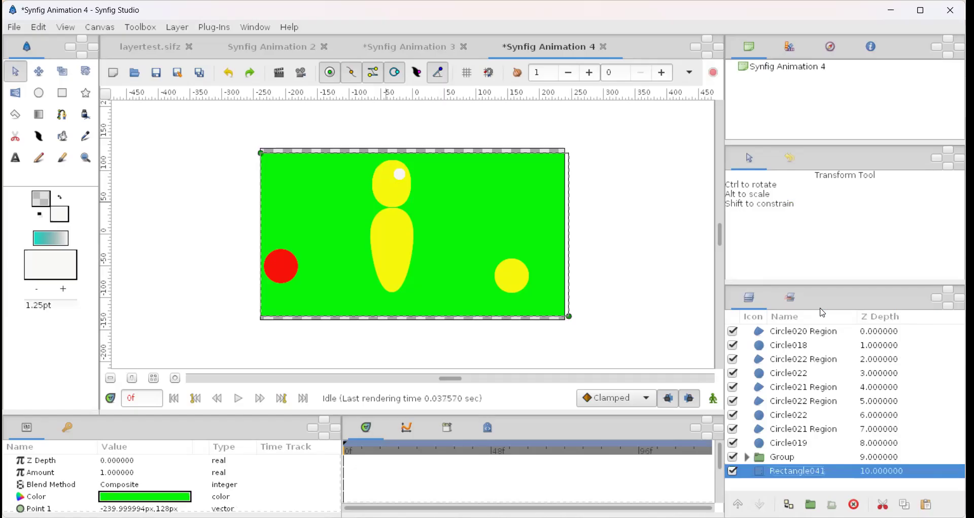
- Raise the second eye's group five levels to sit directly above the uppermost Circle021 Region head layer
click(783, 458)
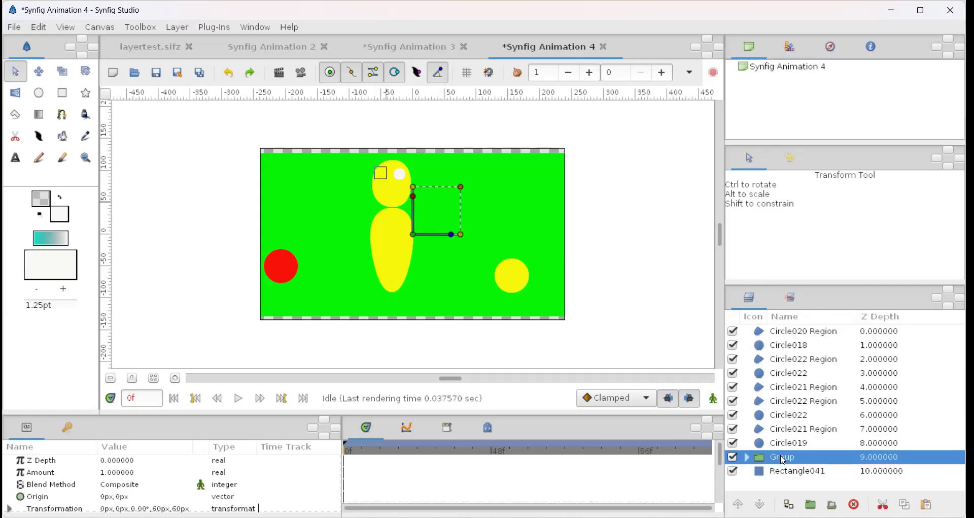
right_click(784, 459)
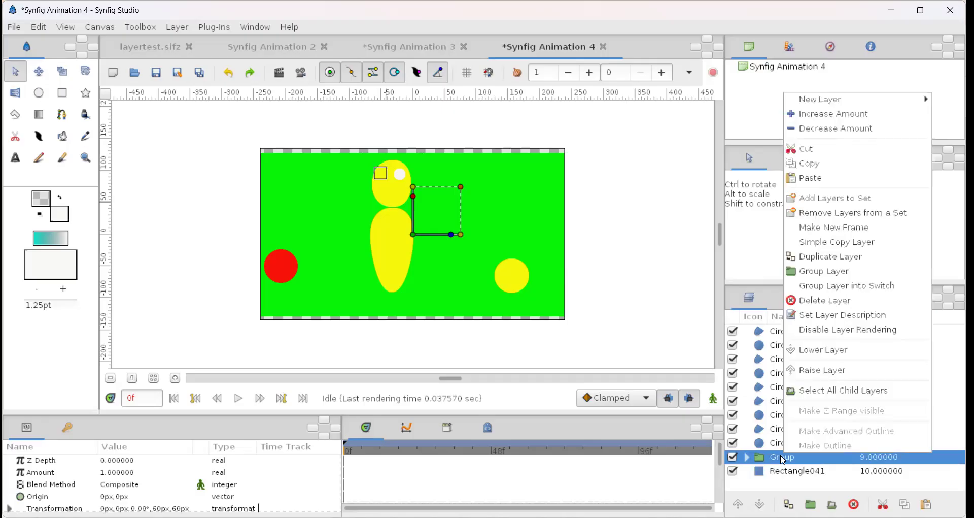
click(825, 374)
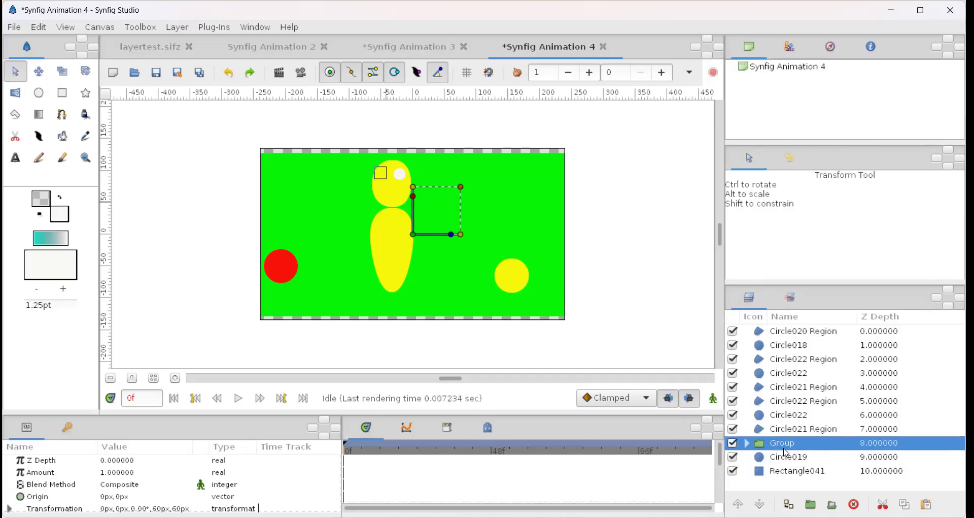
right_click(785, 451)
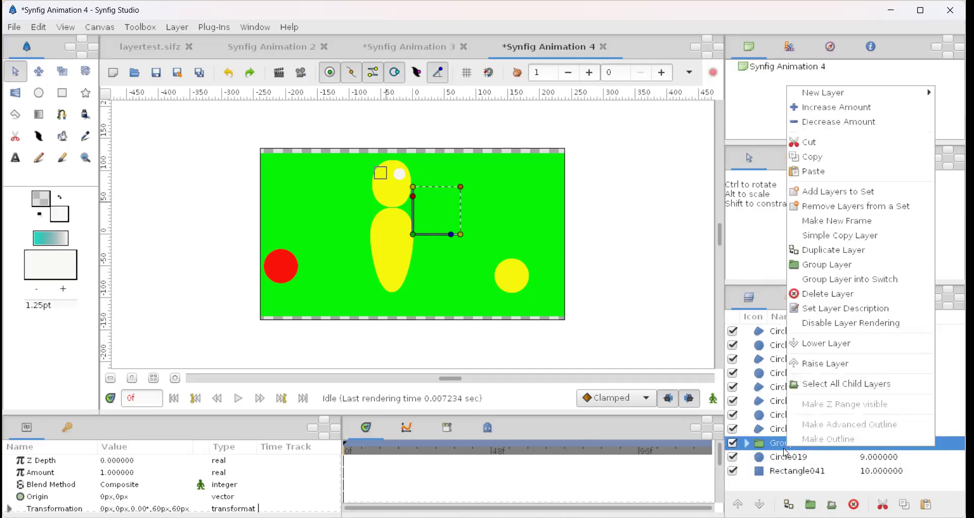
click(833, 364)
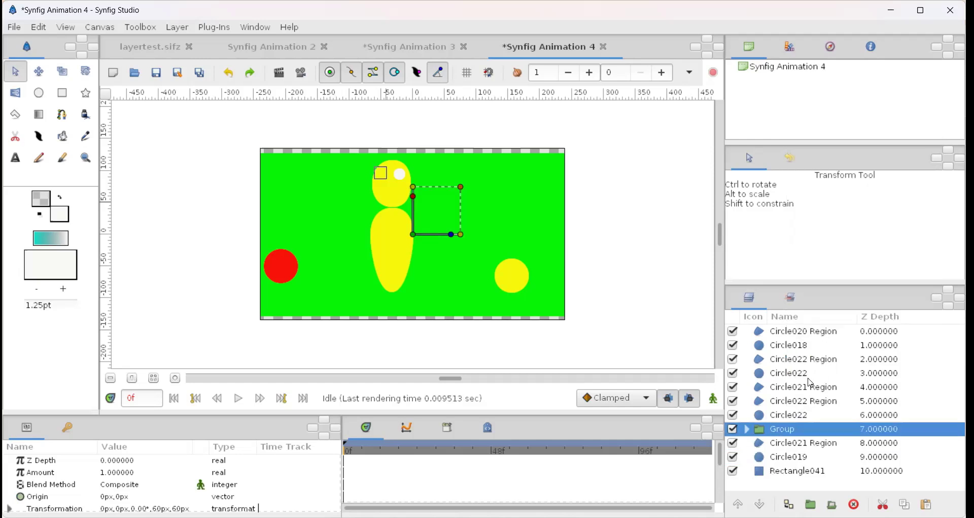
right_click(781, 433)
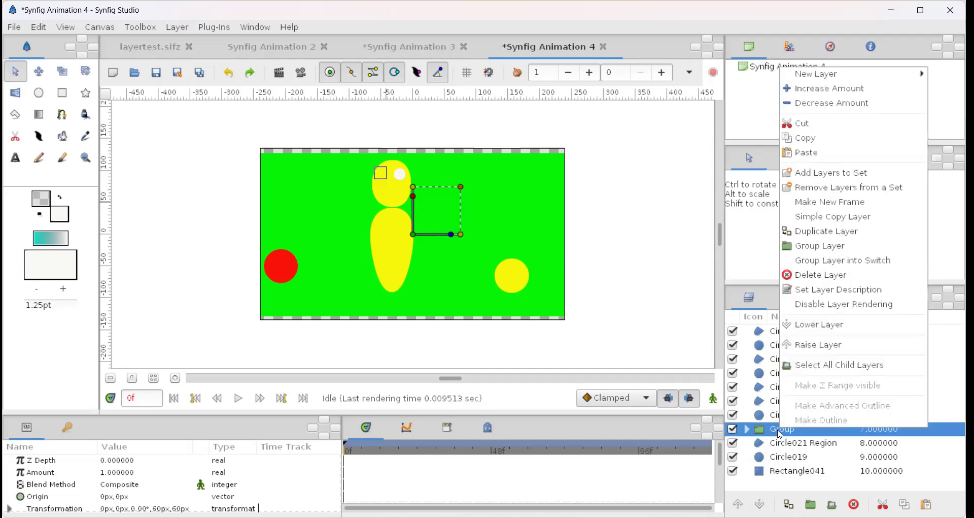
click(828, 349)
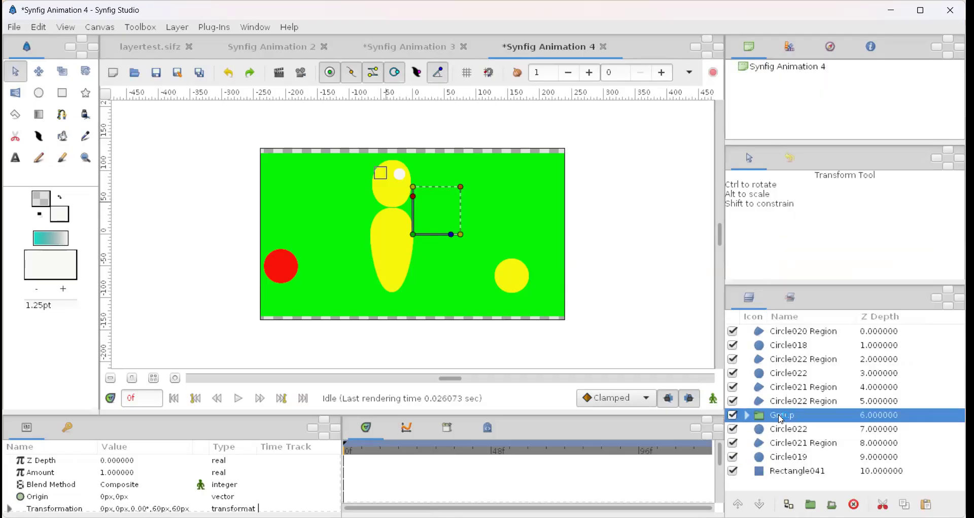
right_click(780, 420)
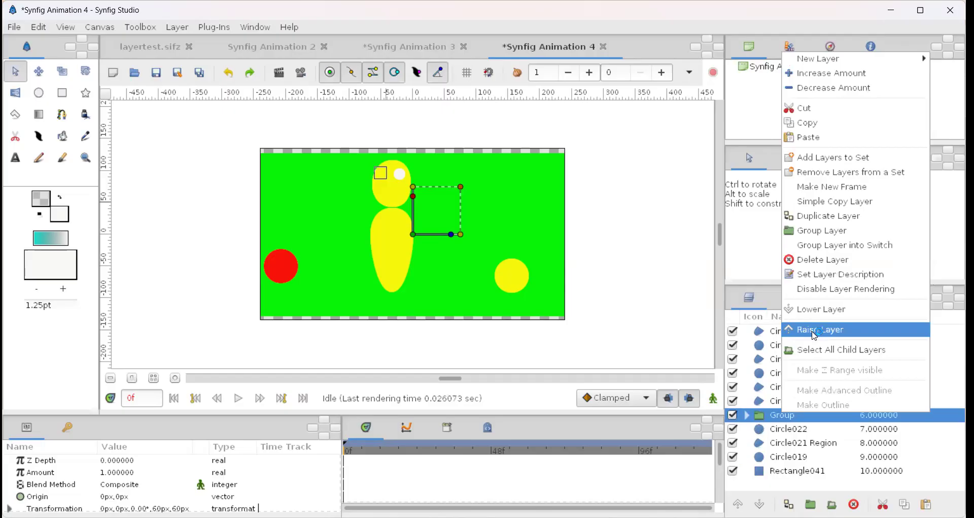
click(814, 335)
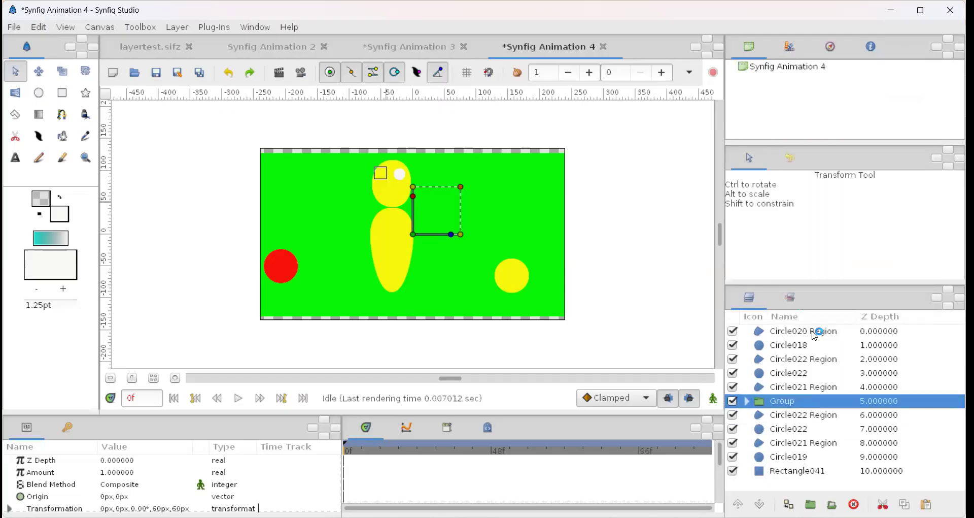
right_click(786, 406)
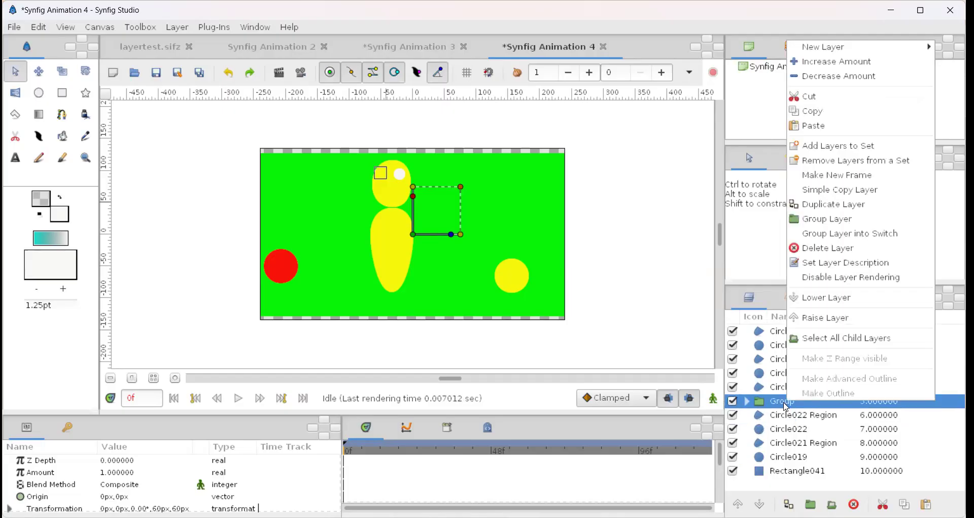
click(833, 322)
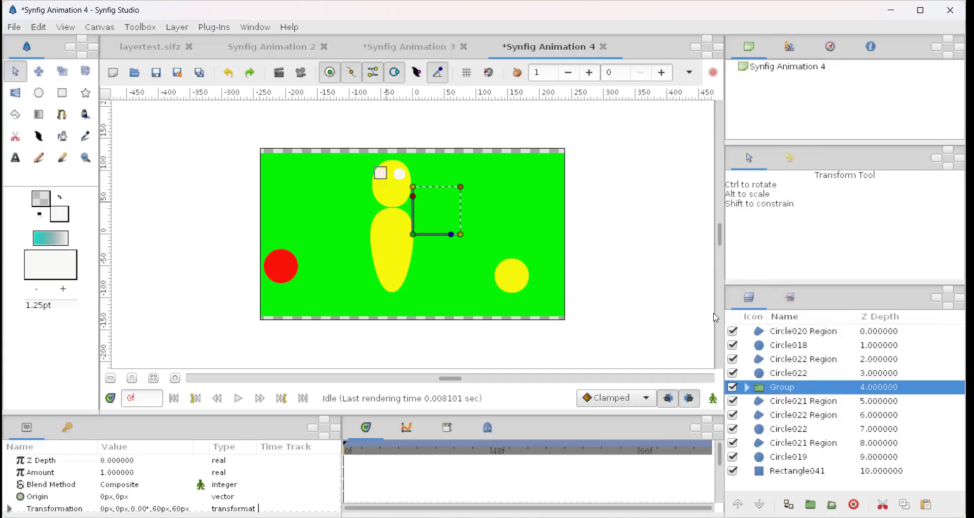
click(513, 208)
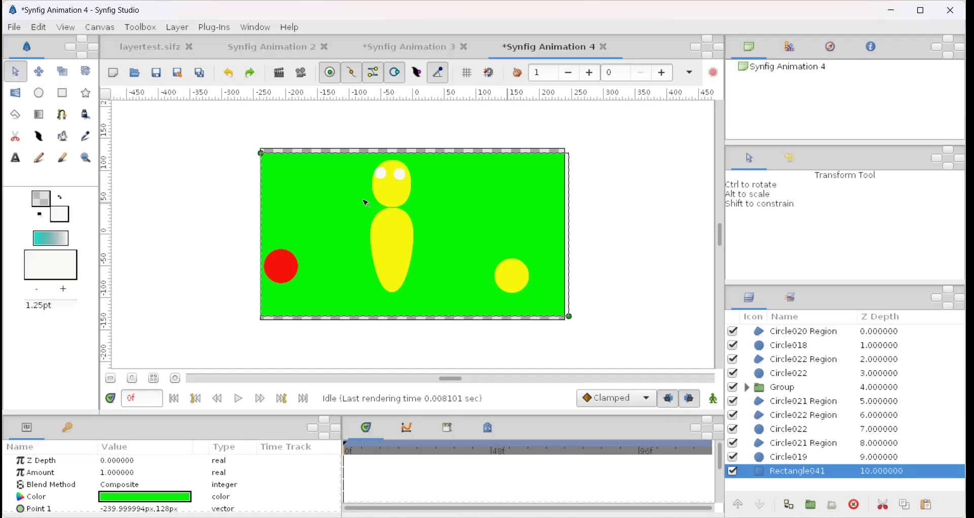
- Start a new animation and set the fill color to green with HTML code 00f000
key(ctrl+n)
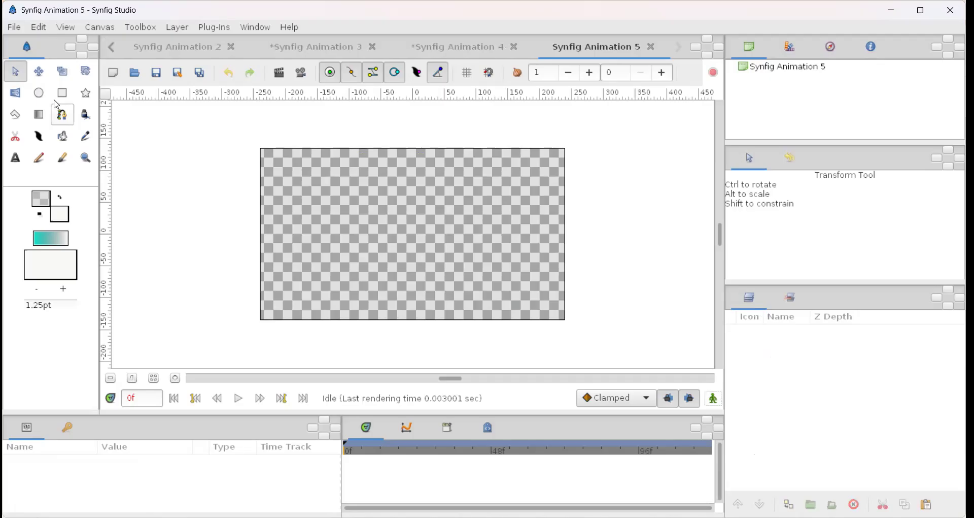
double_click(66, 214)
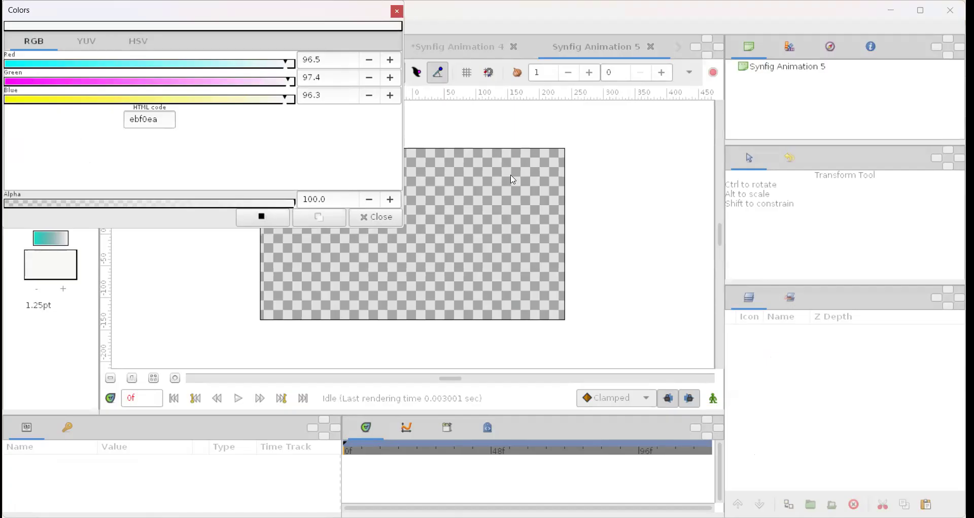
click(558, 131)
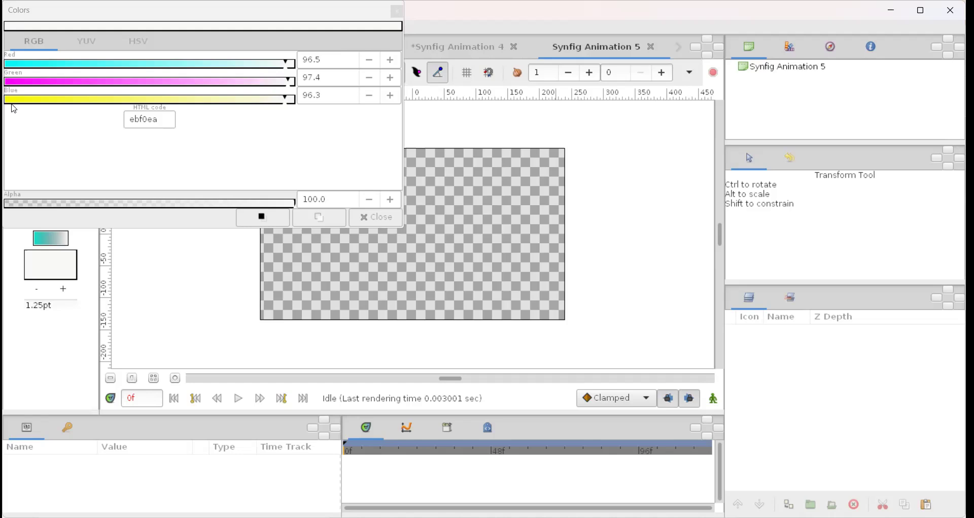
click(10, 62)
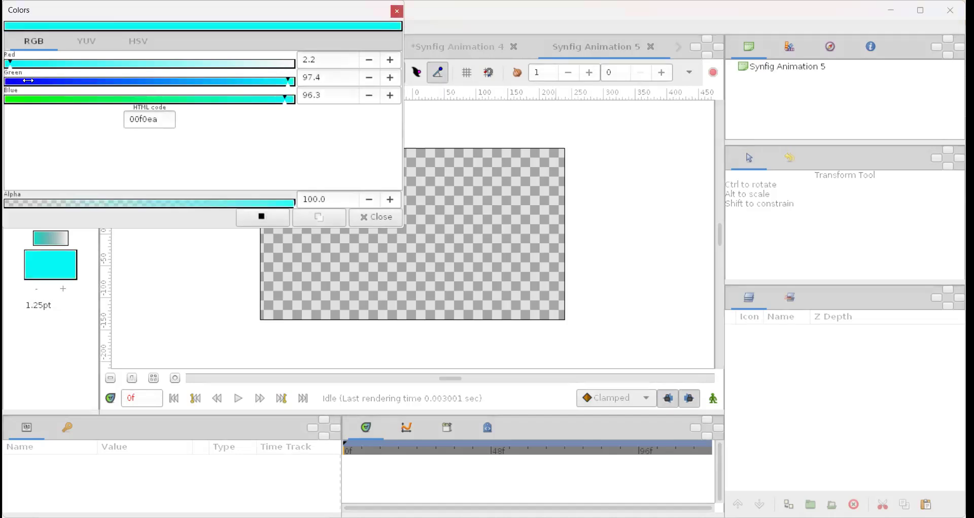
click(9, 101)
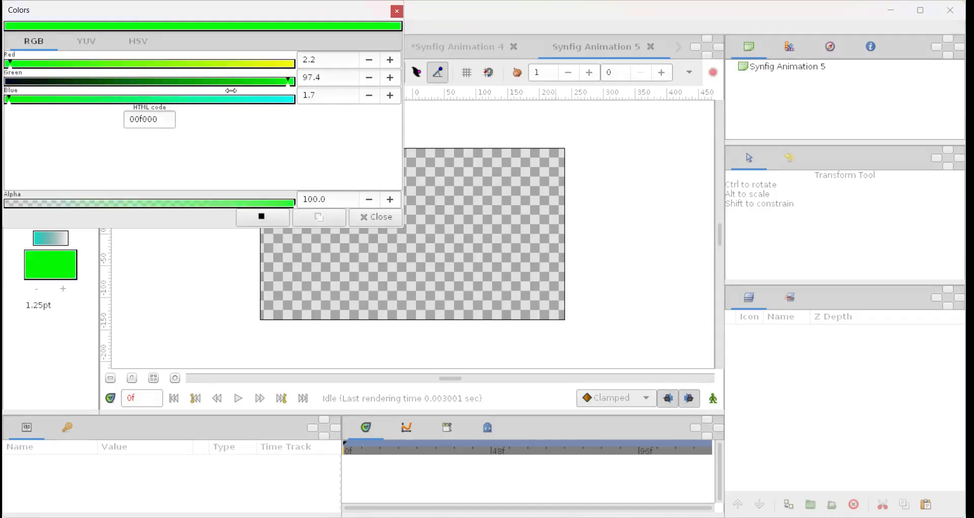
click(375, 217)
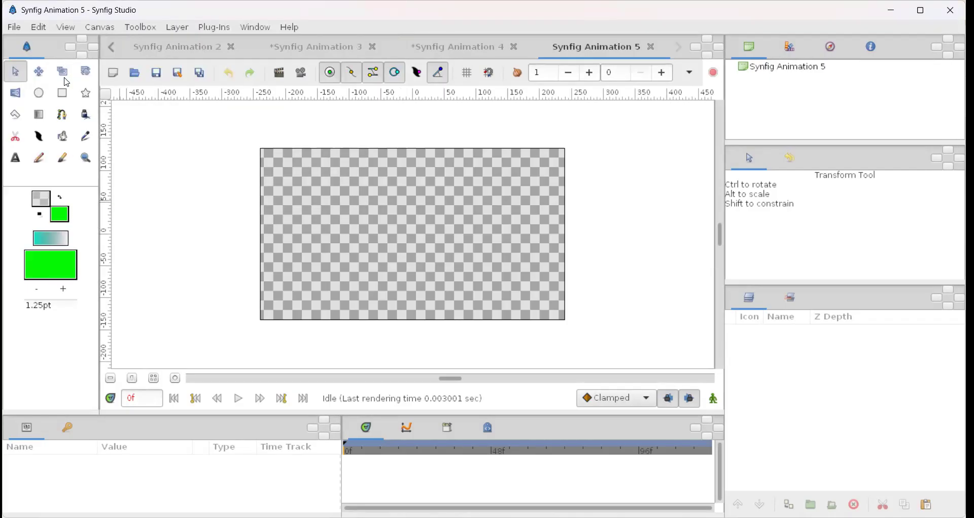
- Draw a green background rectangle over the whole canvas, extending its upper-left corner to about -247 px, 134 px
click(63, 95)
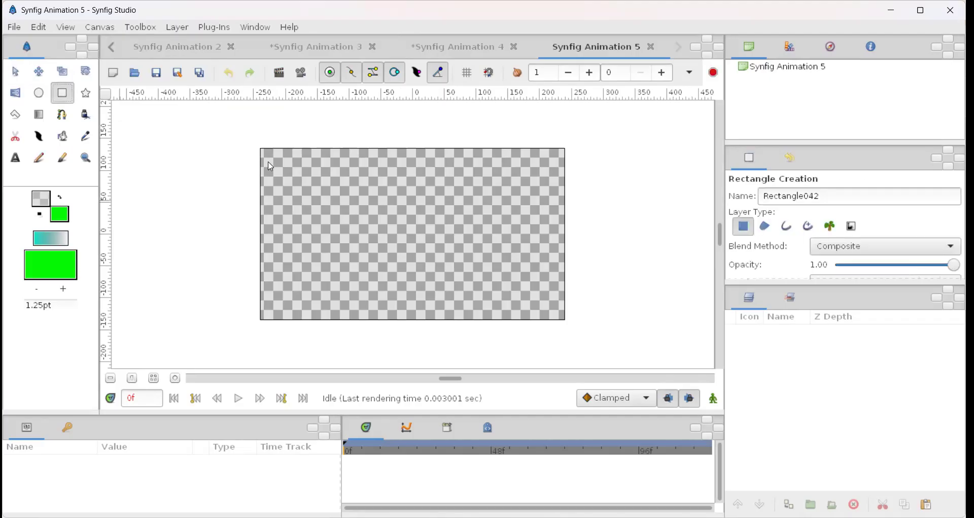
drag(262, 152, 566, 320)
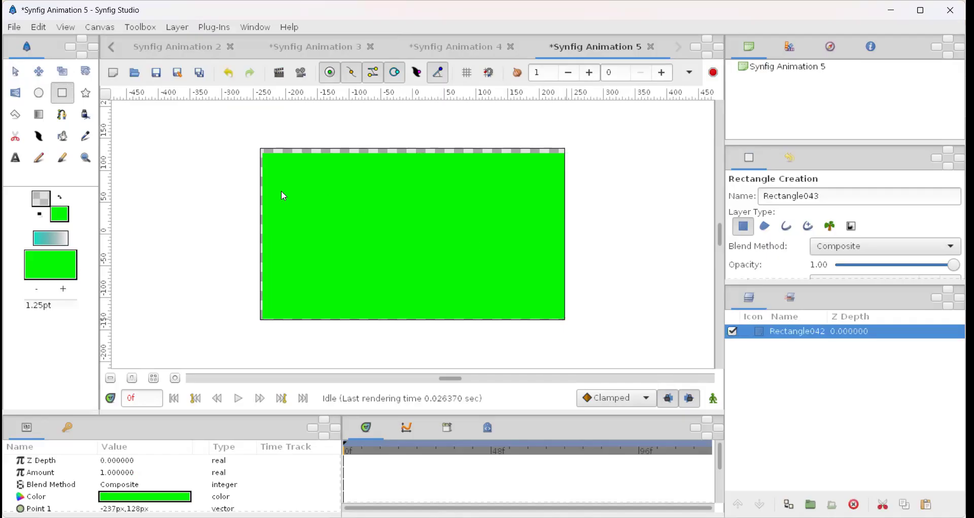
click(15, 72)
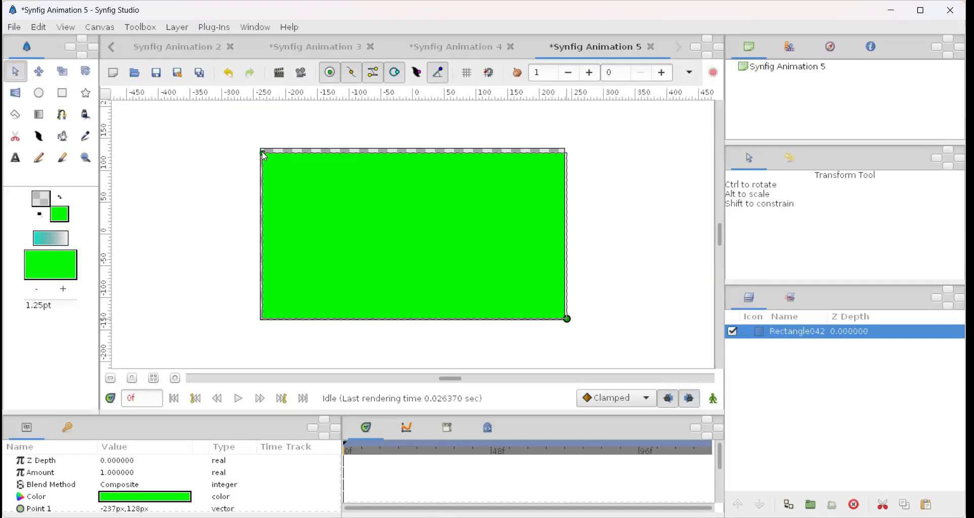
drag(262, 151, 256, 149)
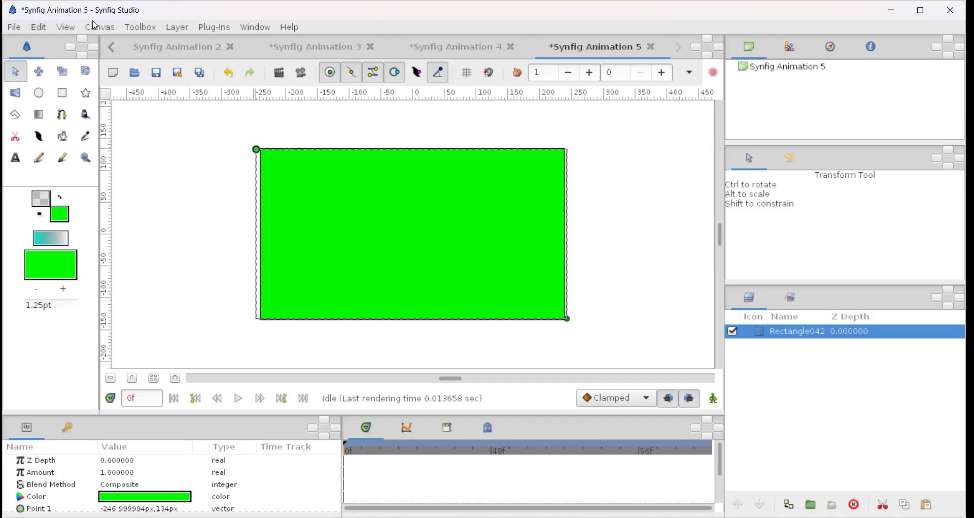
- Name the canvas newblackrollingball in its properties
click(100, 29)
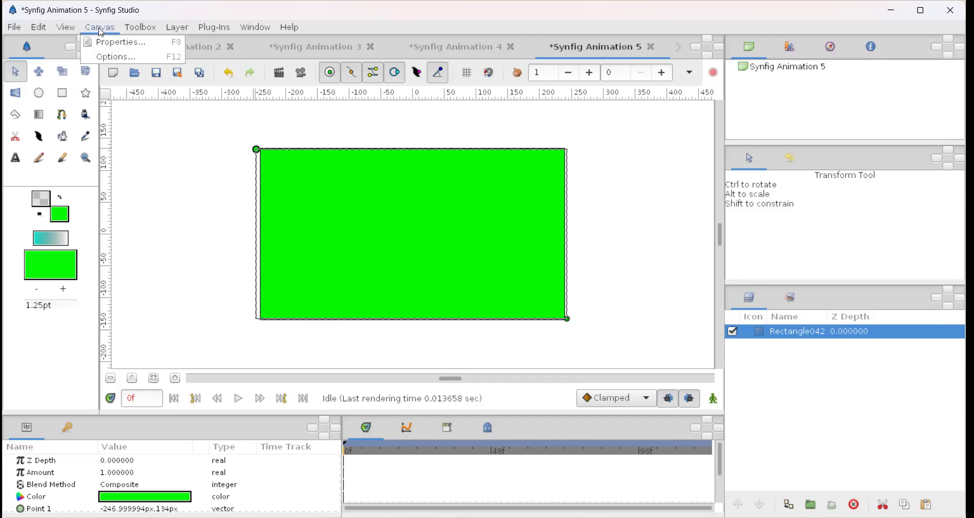
click(115, 42)
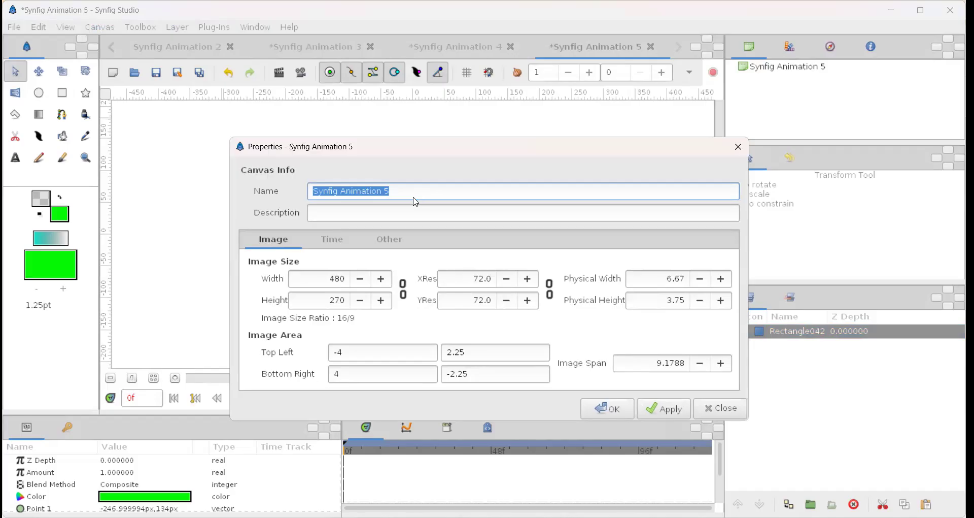
text(r)
key(BackSpace)
text(newb)
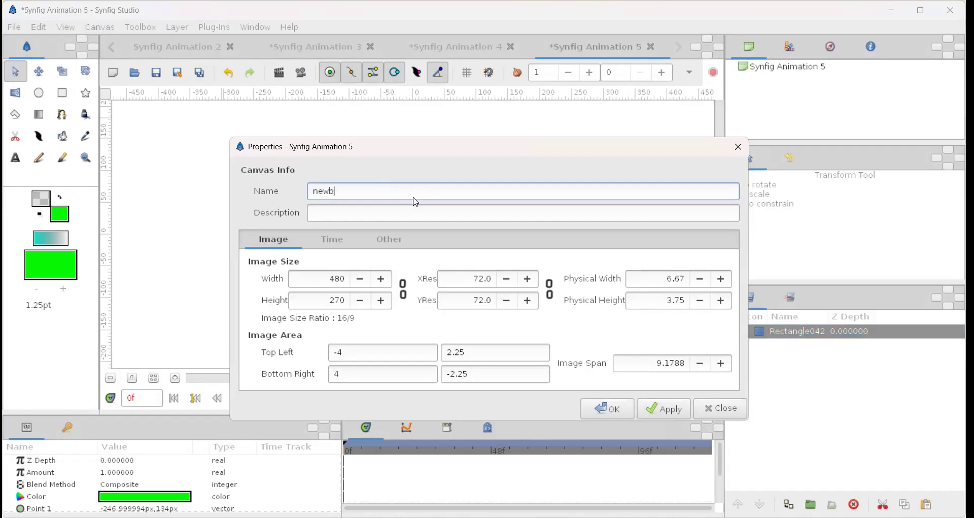
text(a)
text(l)
text(c)
text(kroll)
text(ing)
text(ball)
- Set the canvas end time to 48f and apply the properties
click(343, 249)
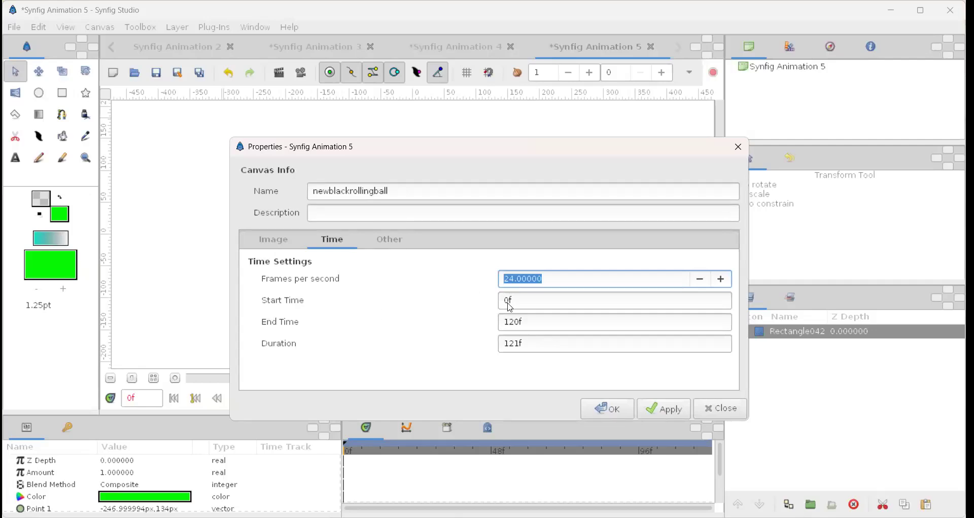
click(517, 327)
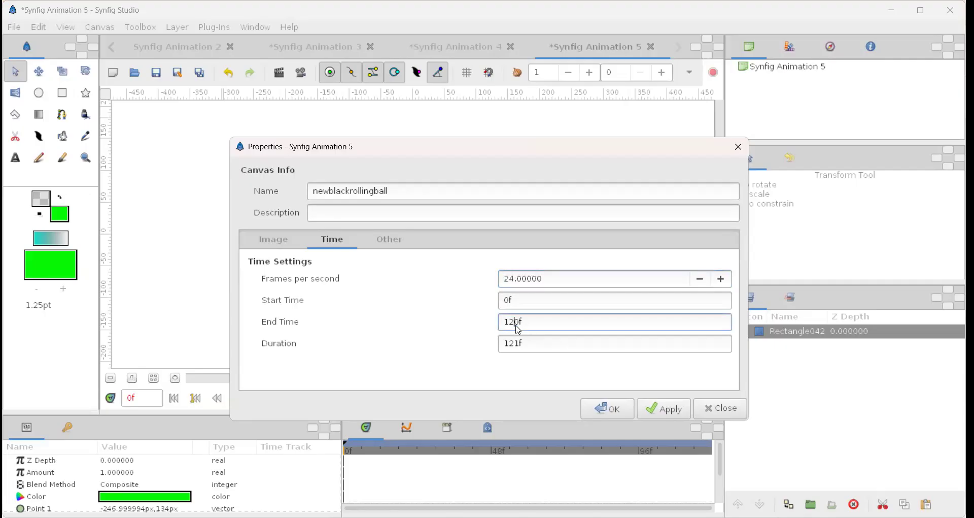
key(BackSpace)
key(BackSpace)
key(Delete)
text(48)
click(665, 414)
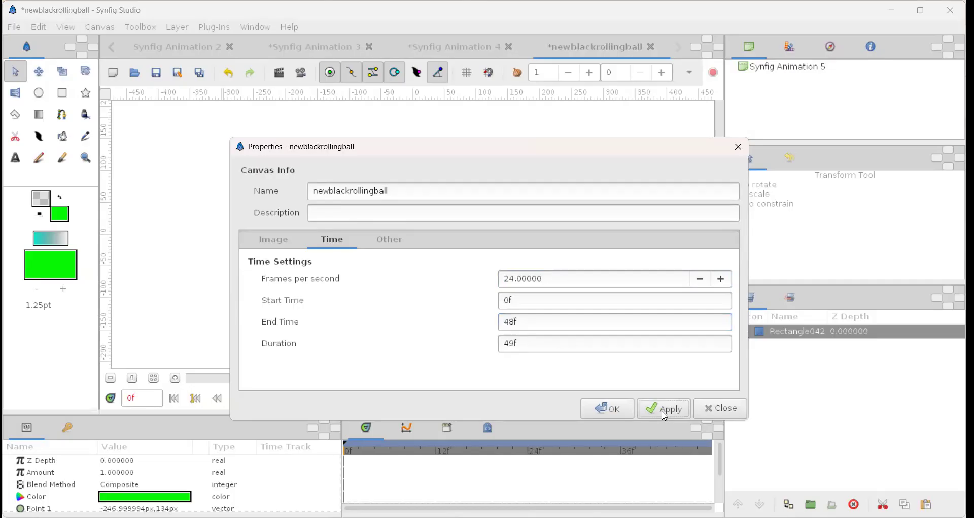
click(662, 408)
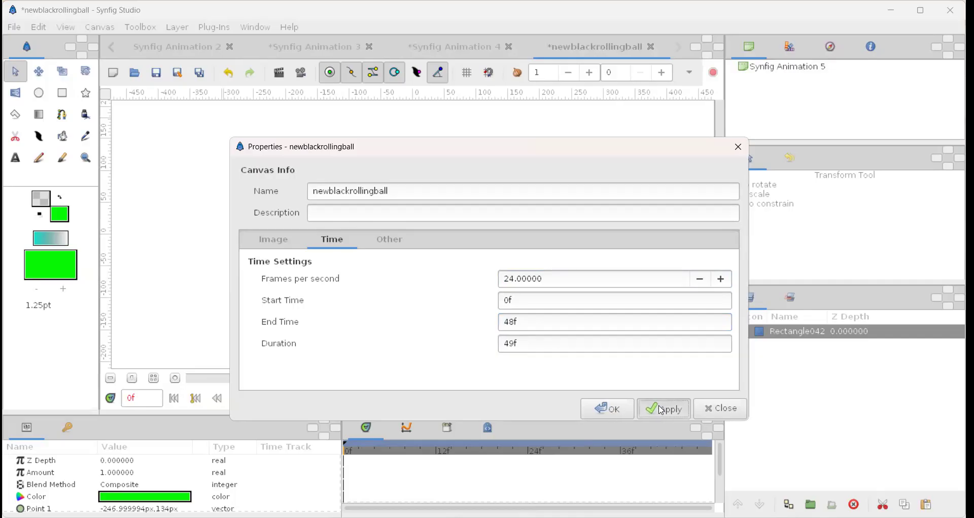
click(619, 410)
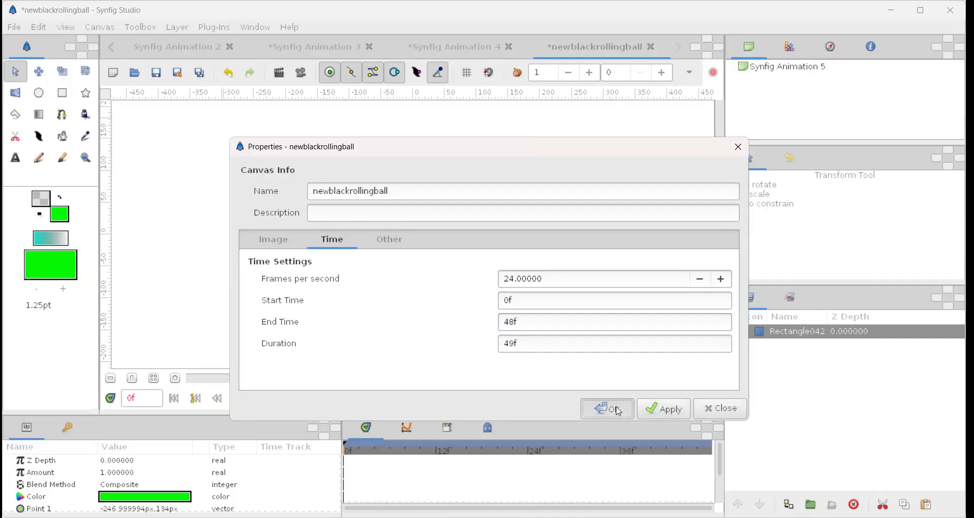
- Set the fill color to black with HTML code 000000
click(65, 218)
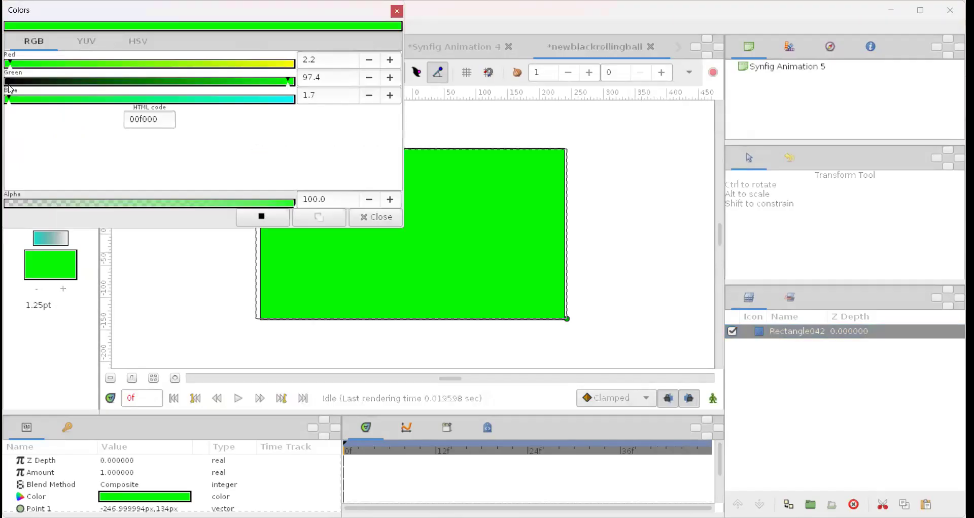
click(12, 82)
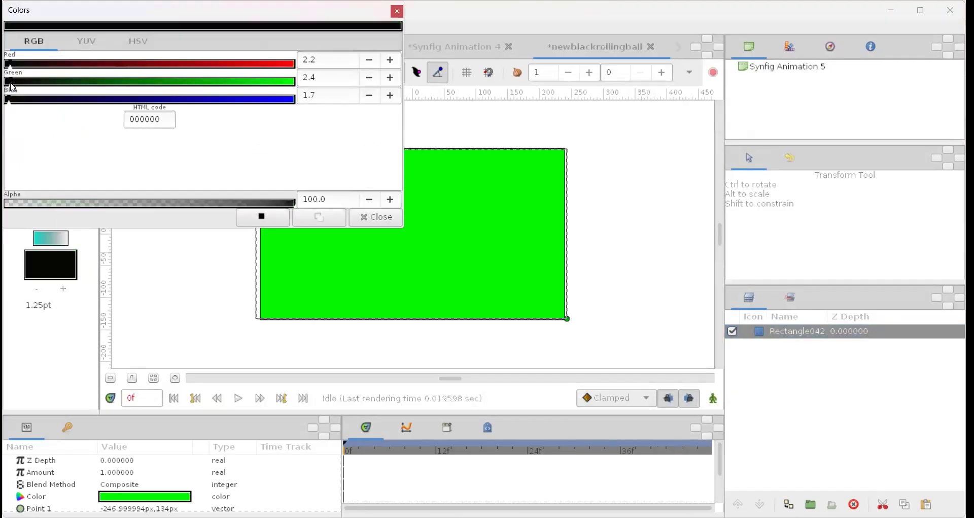
click(386, 219)
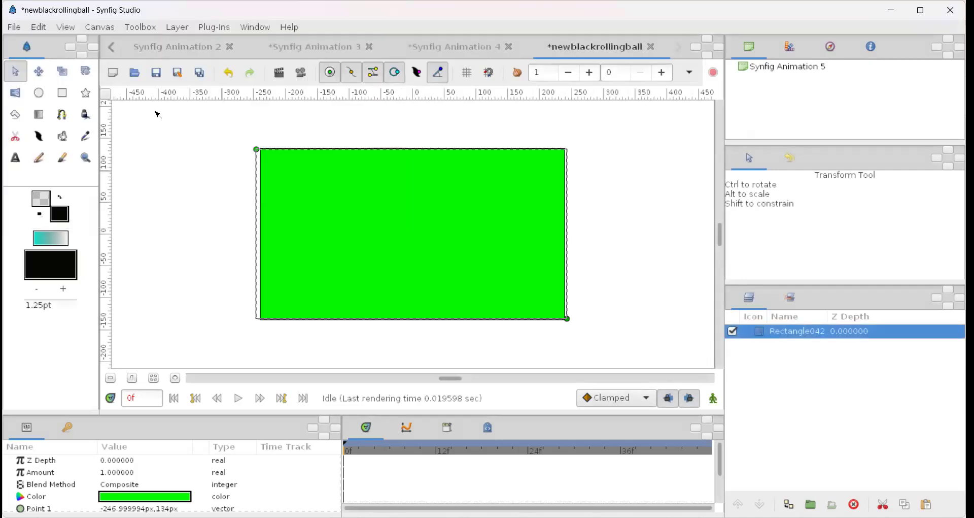
- Draw a black circle of about 29 px radius near the background's lower-left corner, as a plain circle layer without a region layer
click(39, 98)
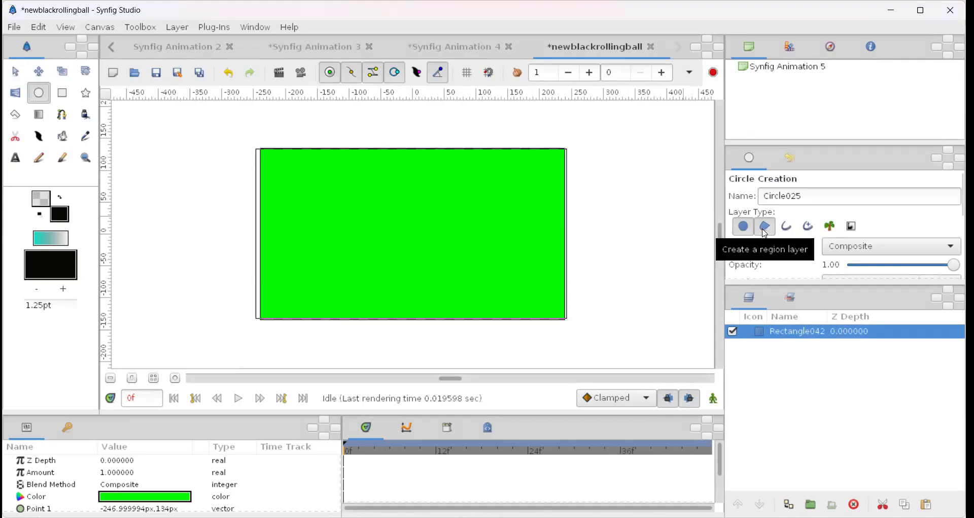
click(766, 226)
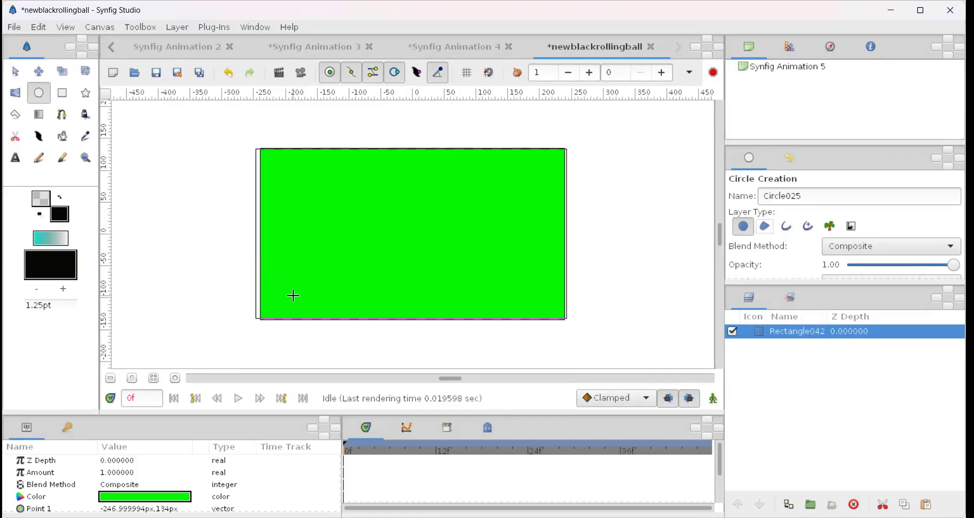
drag(283, 283, 300, 293)
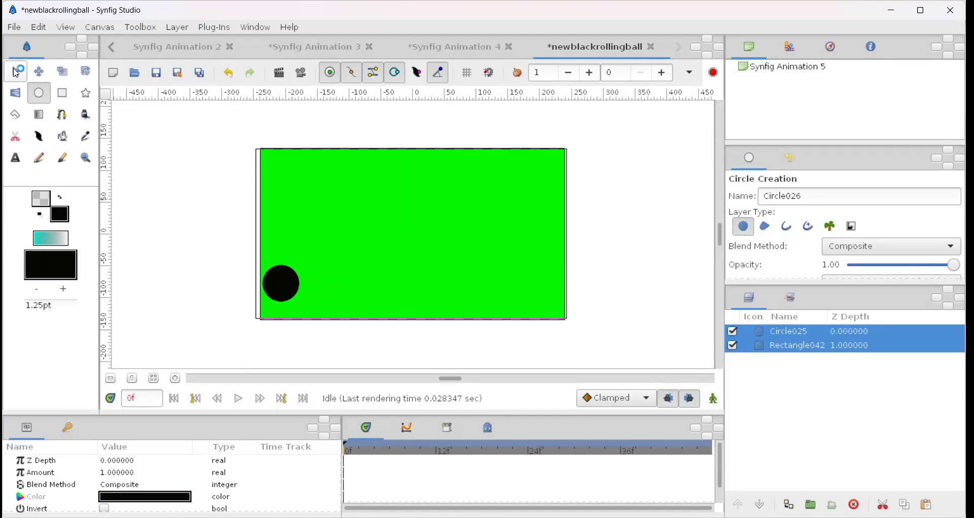
click(16, 73)
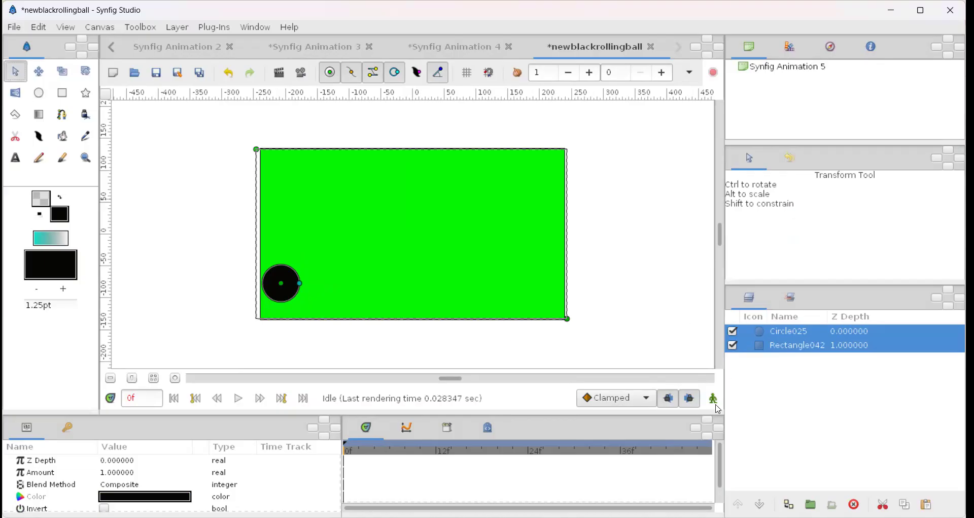
- Turn on animate editing mode and lower the black circle at frame 0 to the background's bottom edge, at a height of about -100 px
click(714, 401)
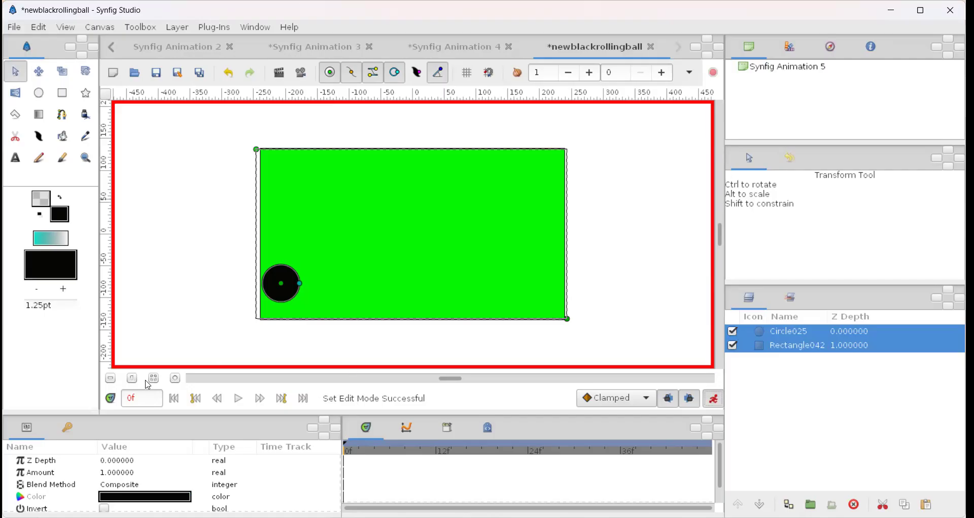
click(134, 399)
key(BackSpace)
click(75, 431)
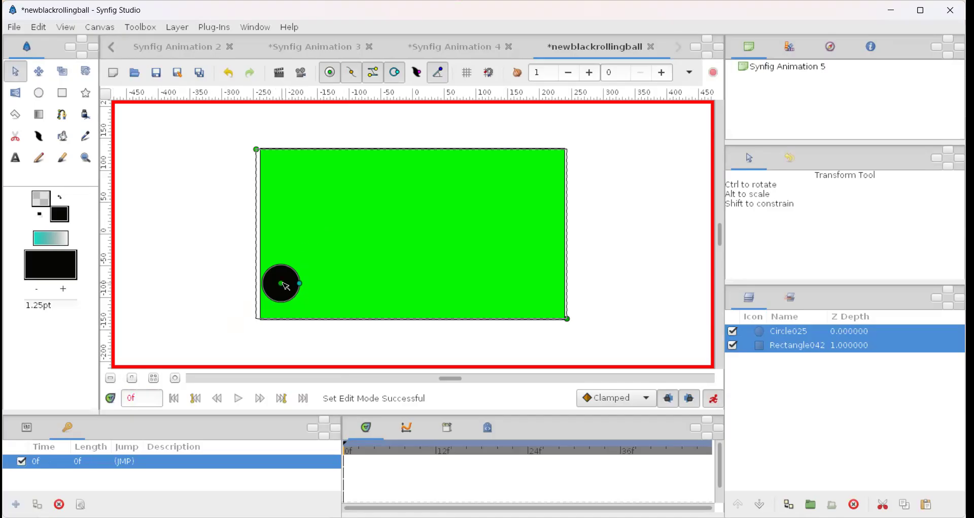
drag(284, 284, 282, 299)
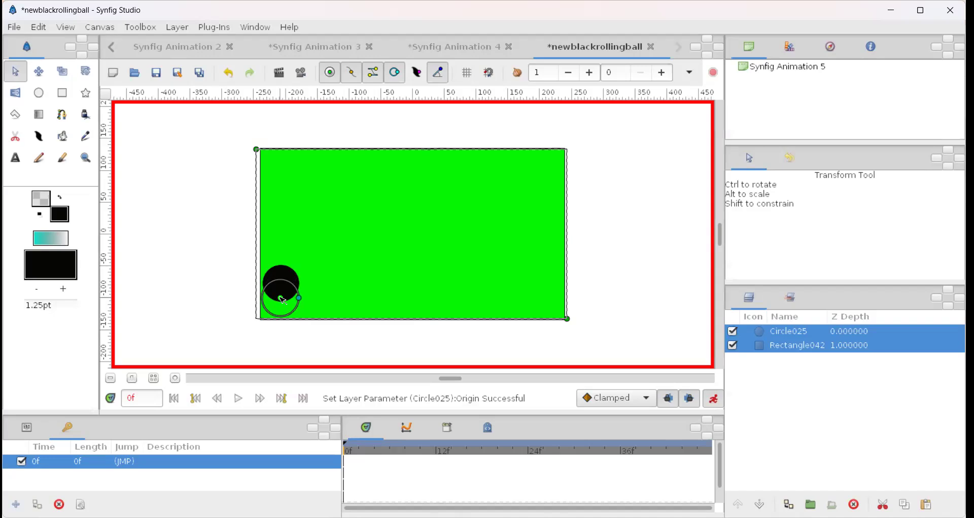
- Add a keyframe at frame 12 and raise the black circle there to the background's upper-left corner
double_click(132, 399)
click(131, 398)
key(BackSpace)
key(BackSpace)
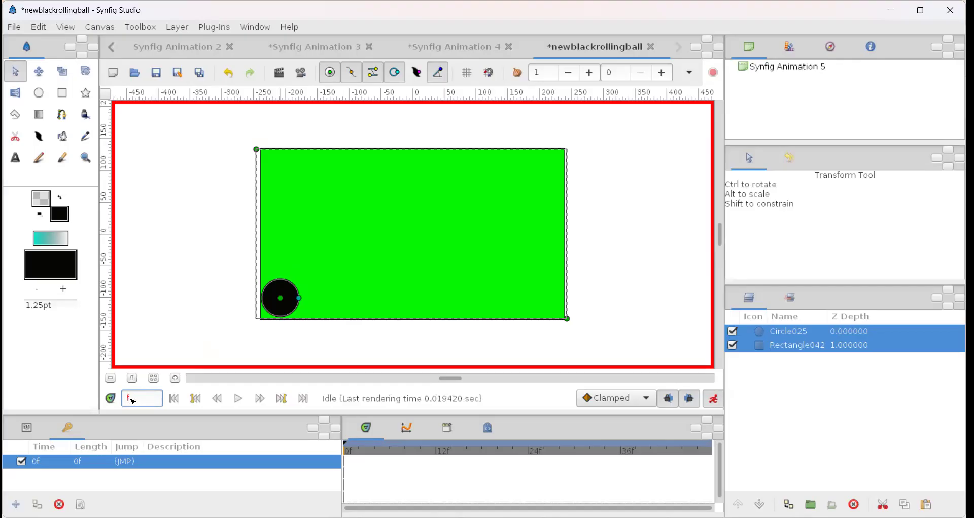
text(12)
key(Return)
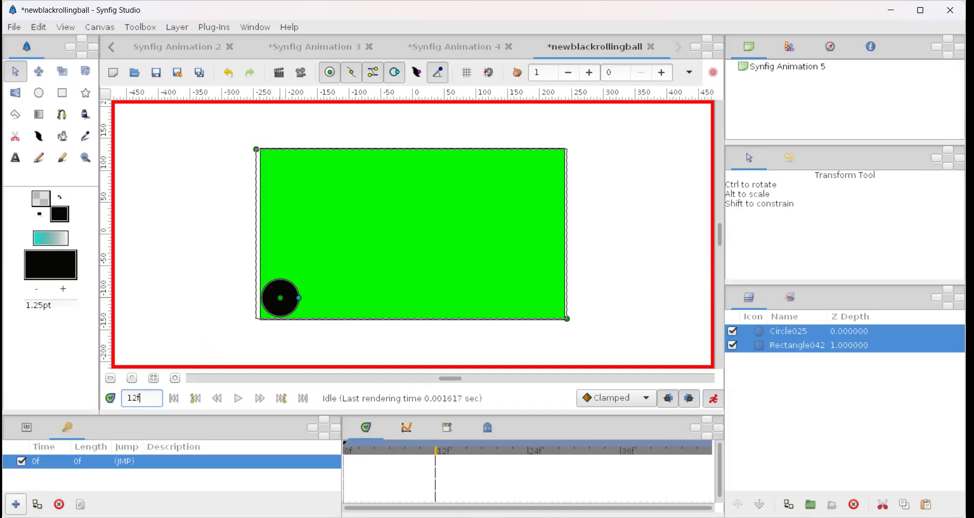
click(18, 503)
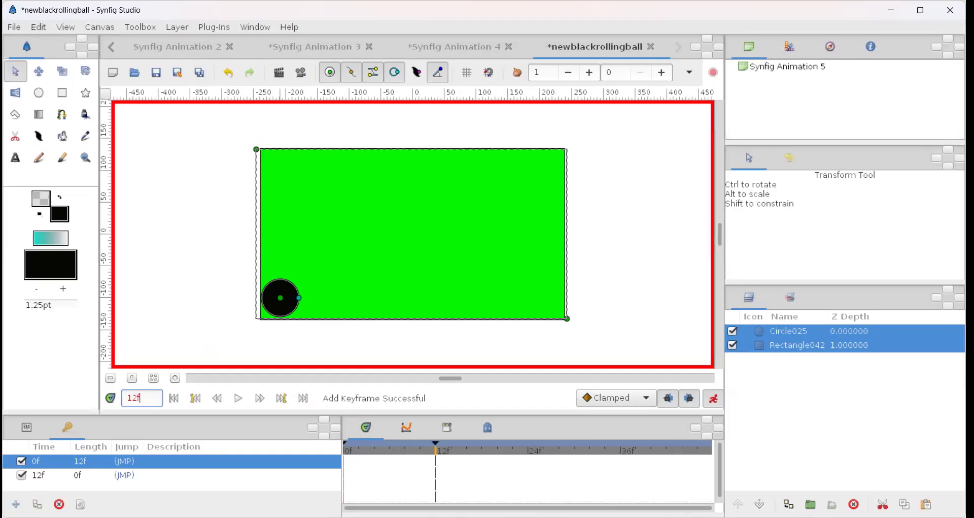
click(36, 475)
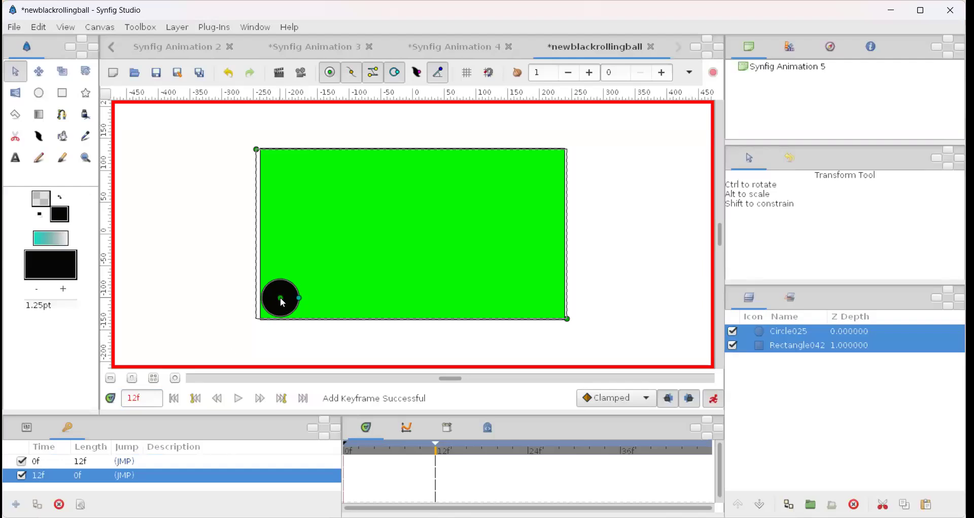
drag(281, 298, 286, 173)
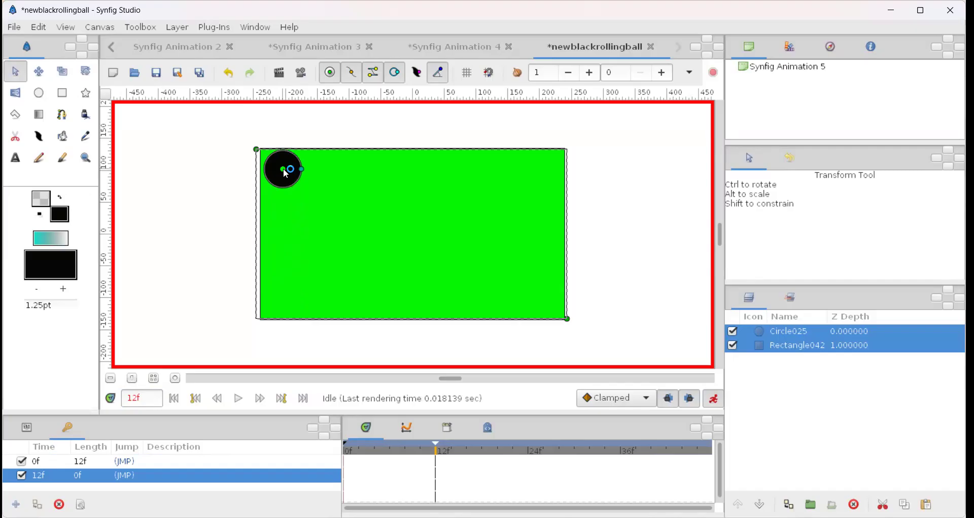
- Add a keyframe at frame 24
double_click(138, 401)
click(138, 401)
key(BackSpace)
key(BackSpace)
key(BackSpace)
text(24)
key(Return)
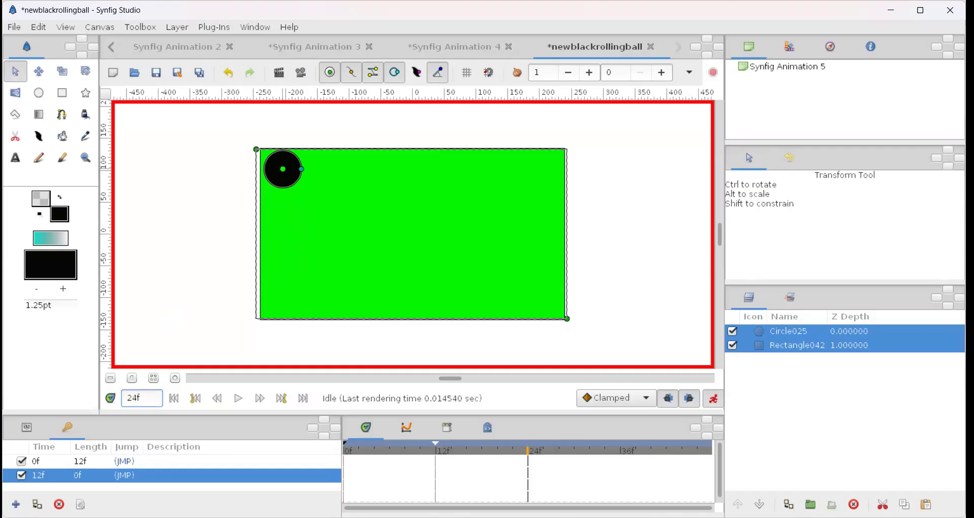
click(15, 503)
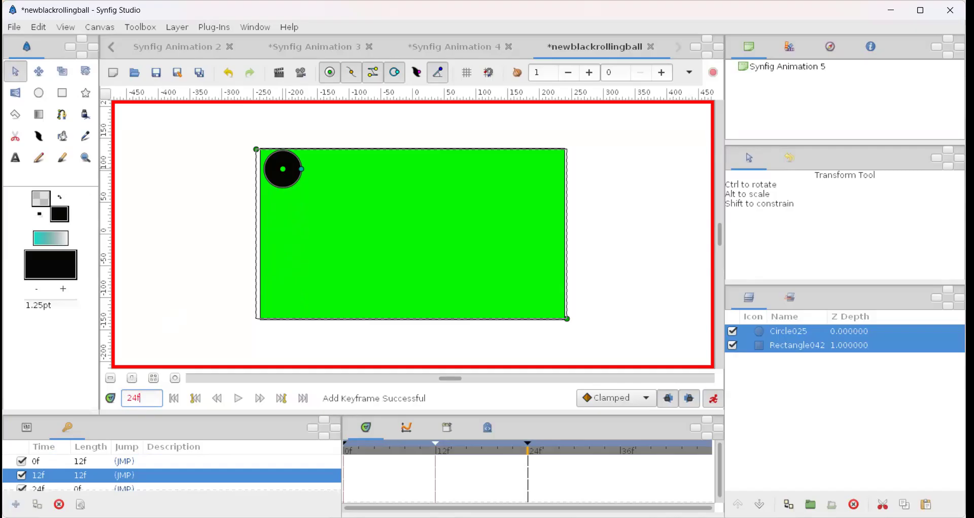
- Deactivate the frame 24 keyframe and move the black circle at that frame across to the background's upper-right corner
click(26, 488)
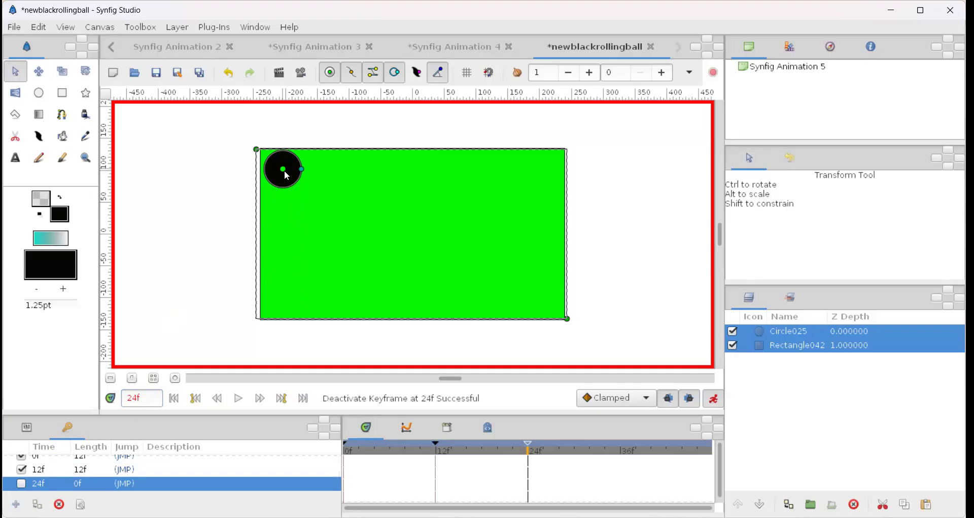
drag(285, 173, 550, 175)
- Add a keyframe at frame 36 and lower the black circle there to the background's lower-right corner
click(137, 400)
key(BackSpace)
key(BackSpace)
key(BackSpace)
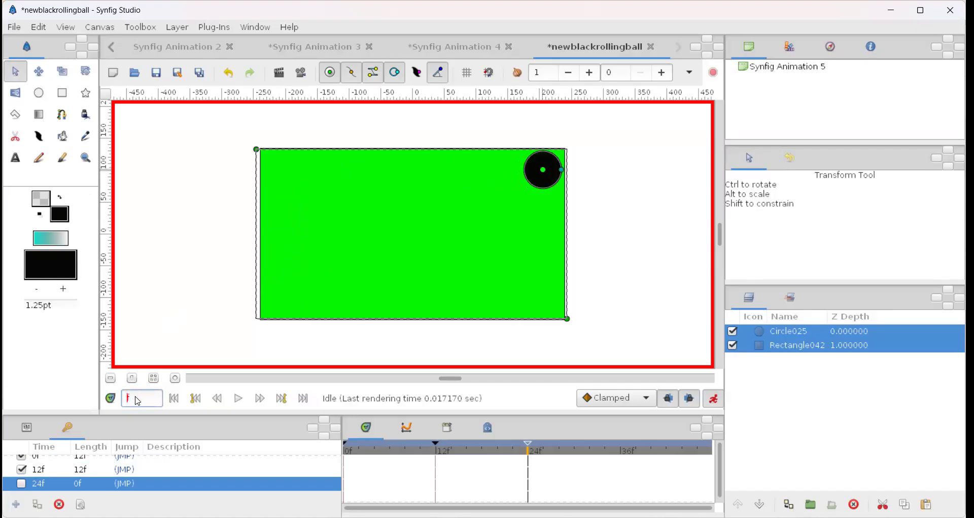
text(36f)
key(Return)
click(15, 504)
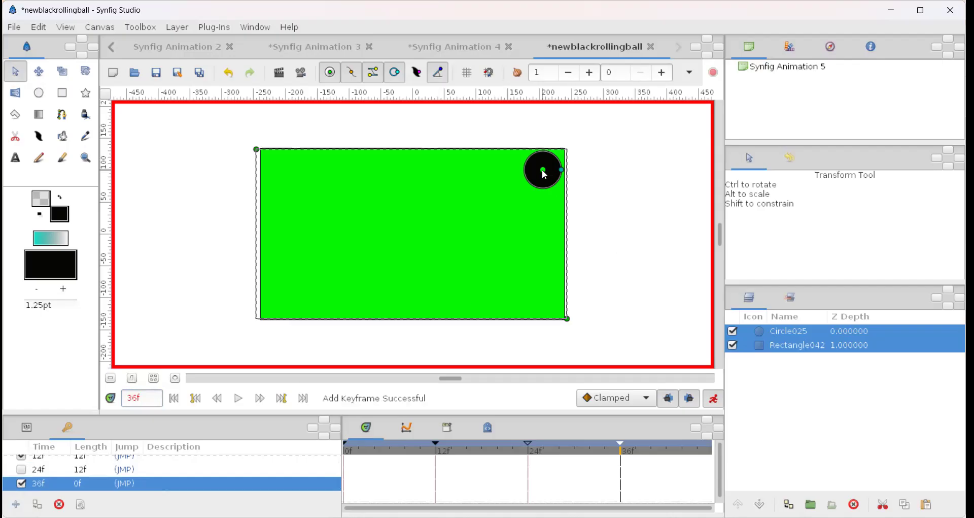
drag(544, 174, 546, 297)
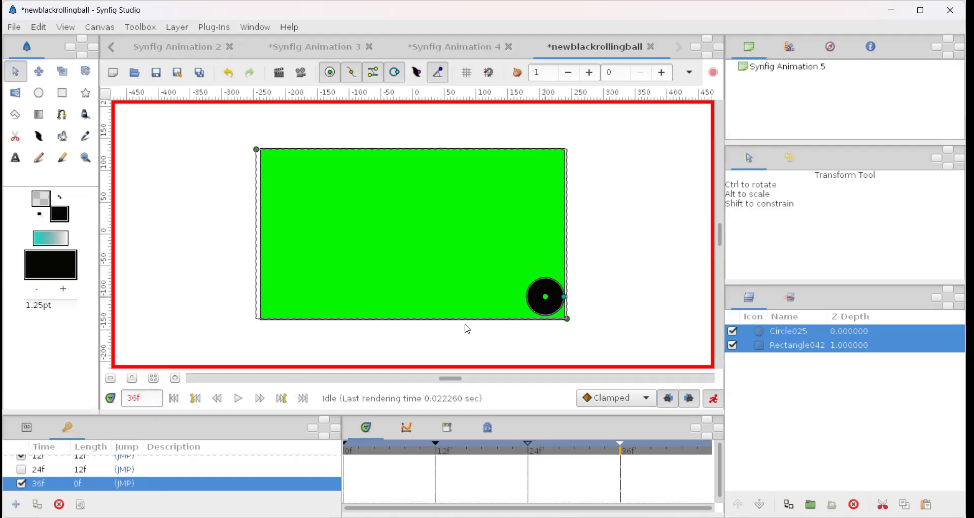
- Add a keyframe at frame 48, move the black circle there to about the background's centre, and turn off animate editing mode
click(138, 405)
key(BackSpace)
key(BackSpace)
key(BackSpace)
text(48)
key(Return)
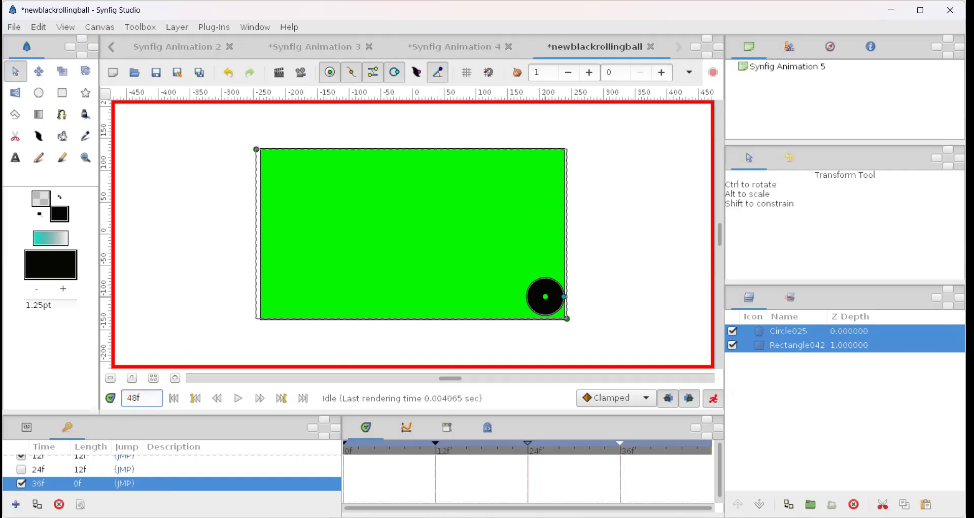
click(16, 504)
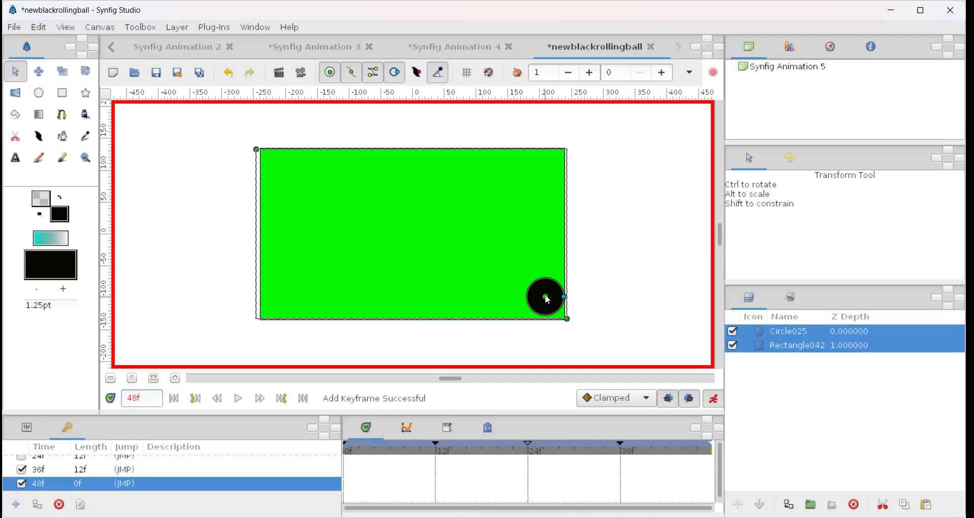
drag(546, 296, 408, 232)
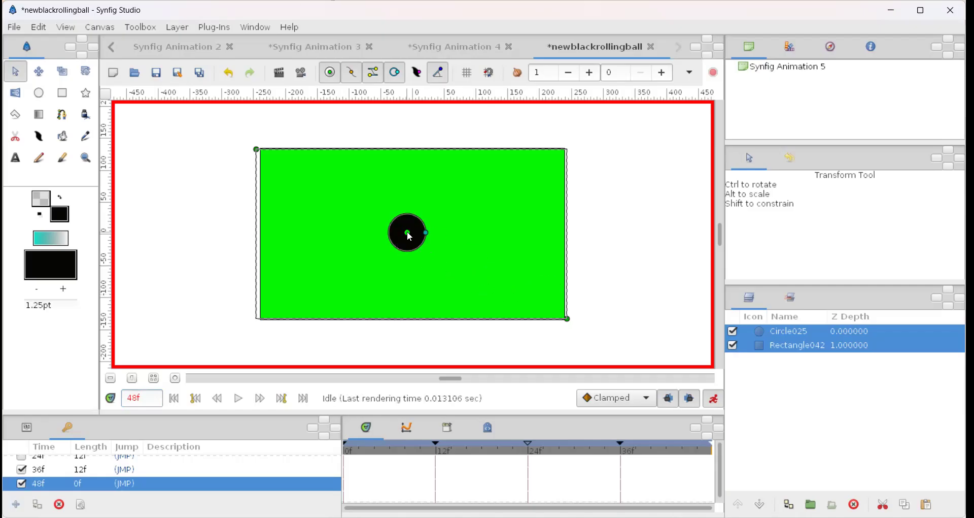
click(715, 399)
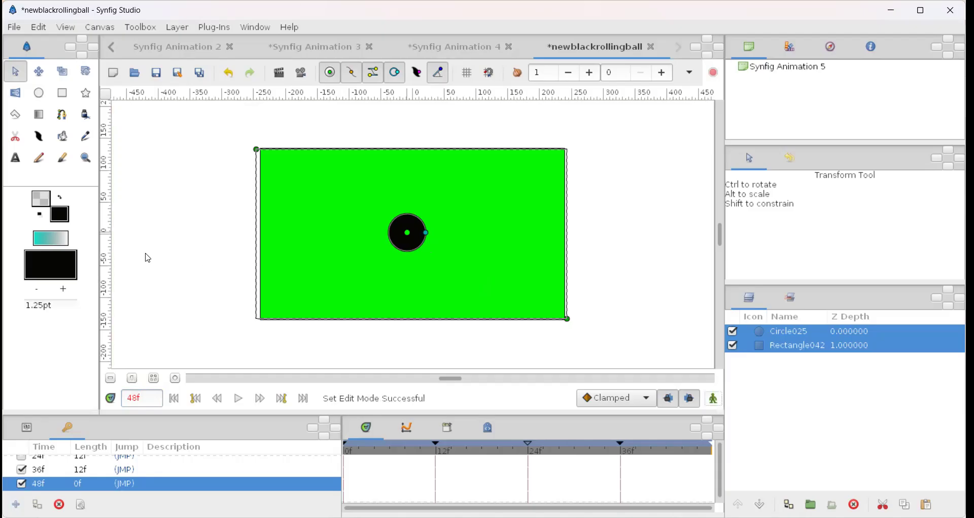
- Save the animation in the Videos folder as newblackrollingball.sifz
click(16, 28)
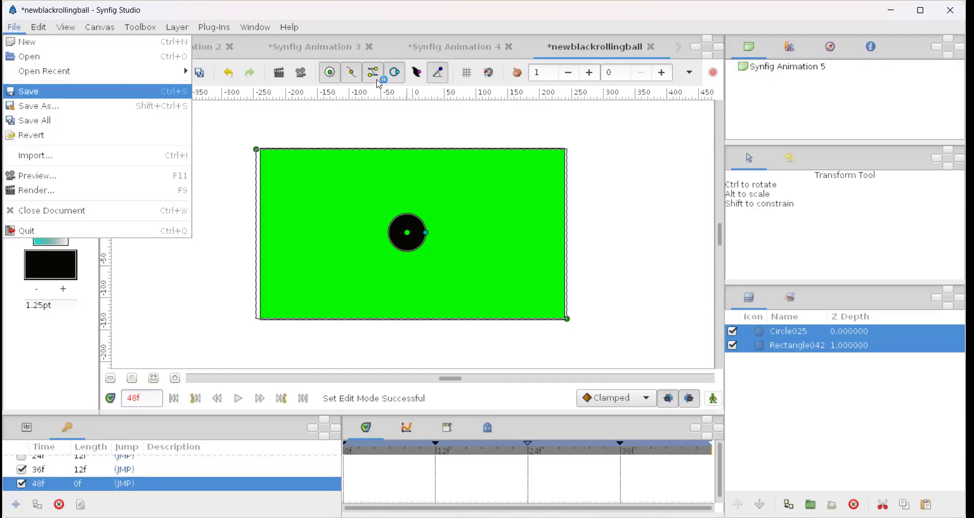
click(29, 96)
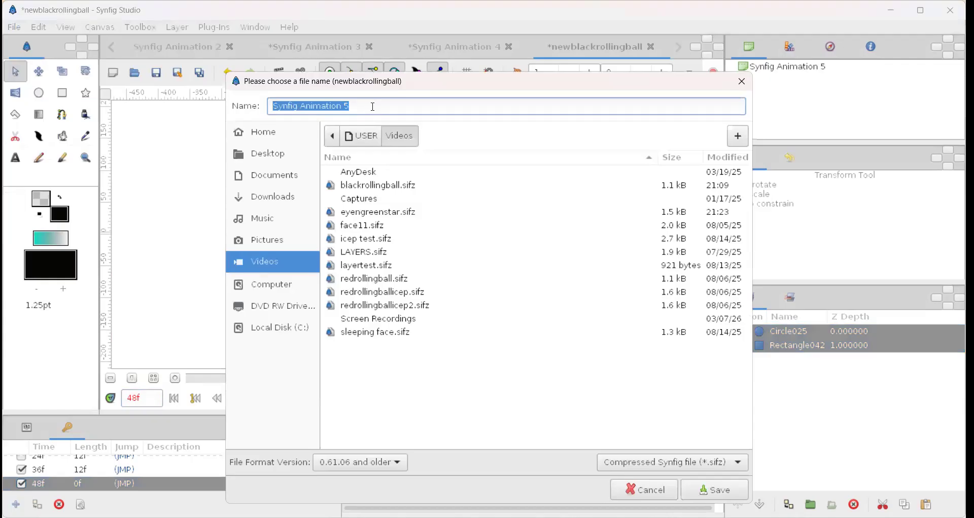
text(newblackrollingba)
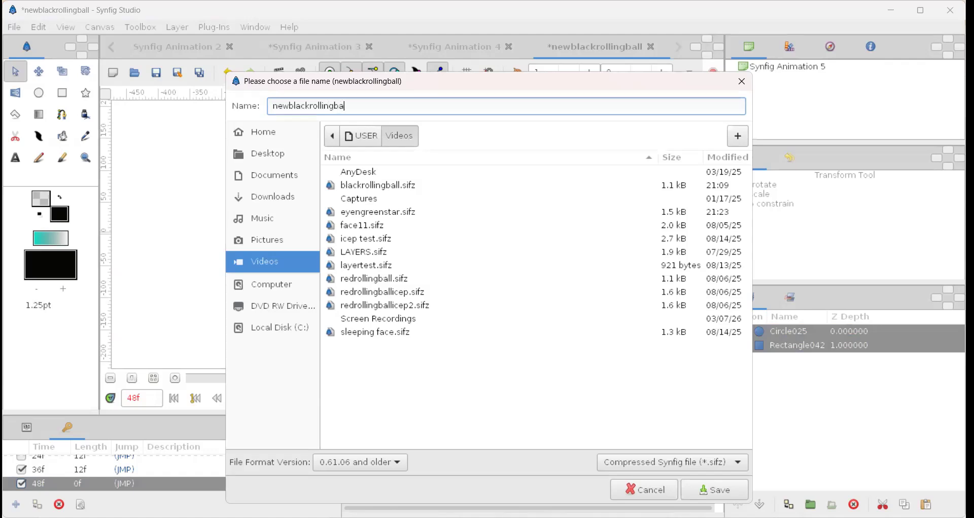
text(ll.sifz)
click(716, 497)
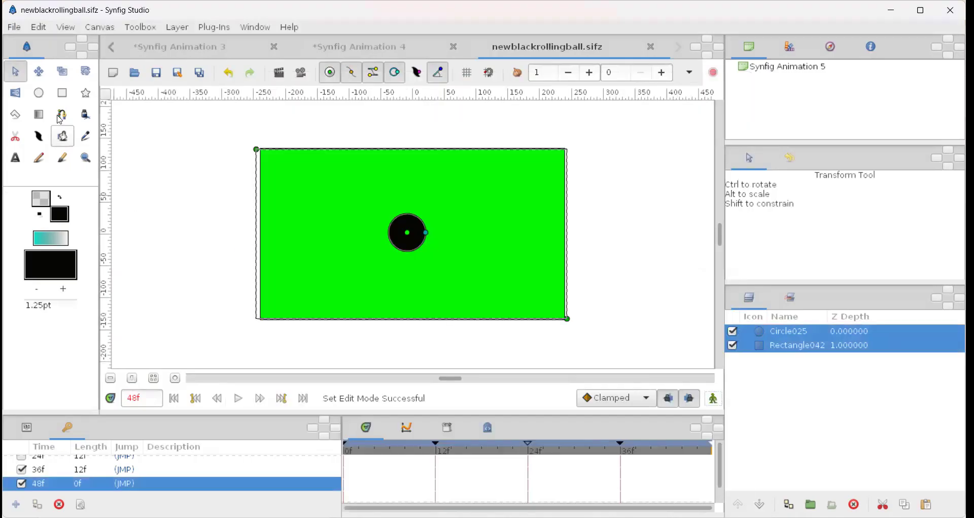
- Render the animation to newblackrollingball.gif in the Videos folder using the magick++ target
click(14, 28)
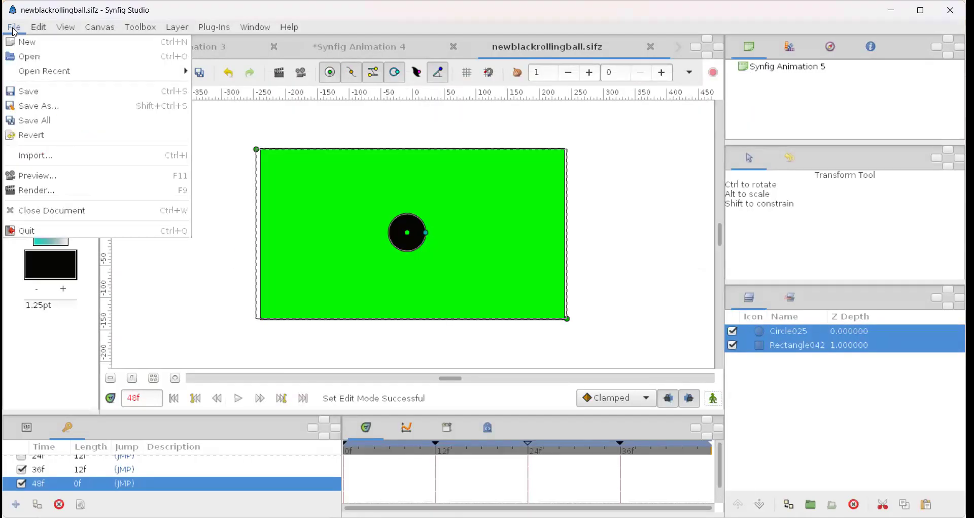
click(35, 196)
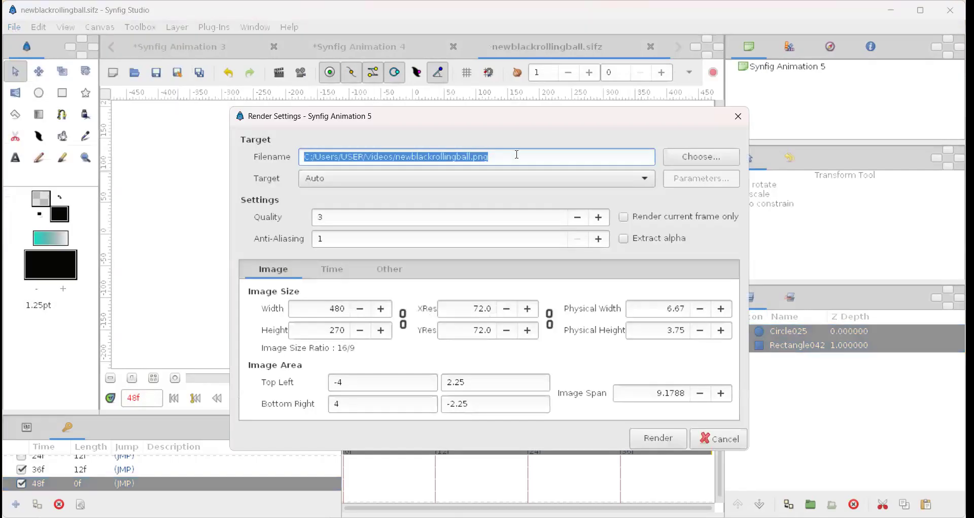
click(517, 161)
key(BackSpace)
key(BackSpace)
key(BackSpace)
text(gif)
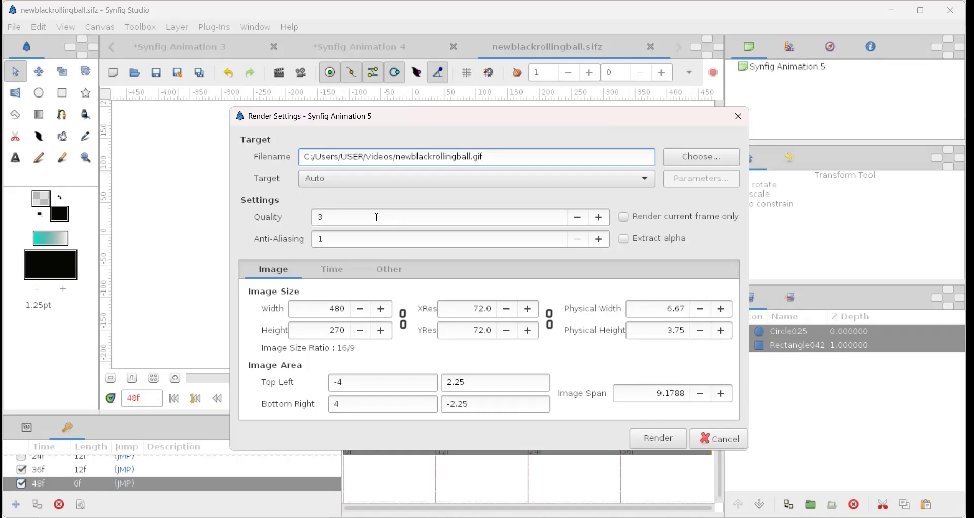
click(643, 180)
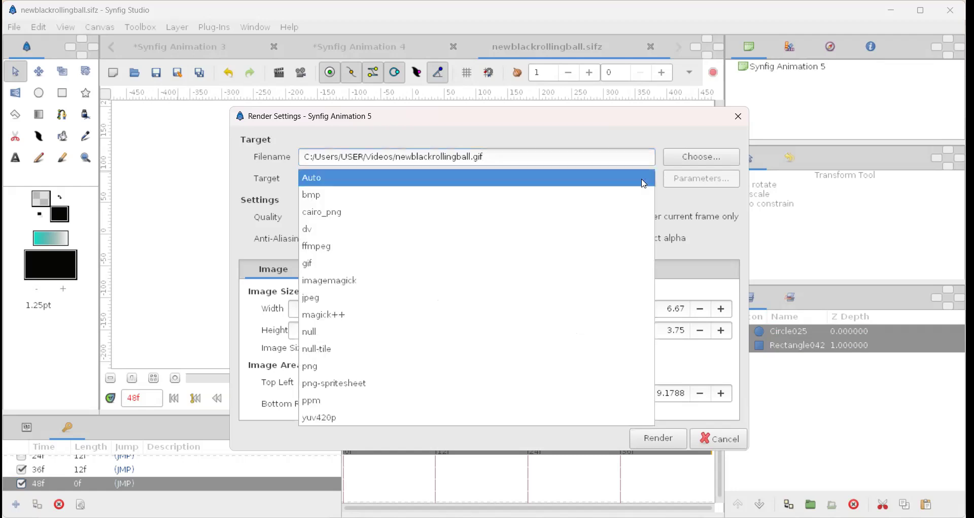
click(380, 317)
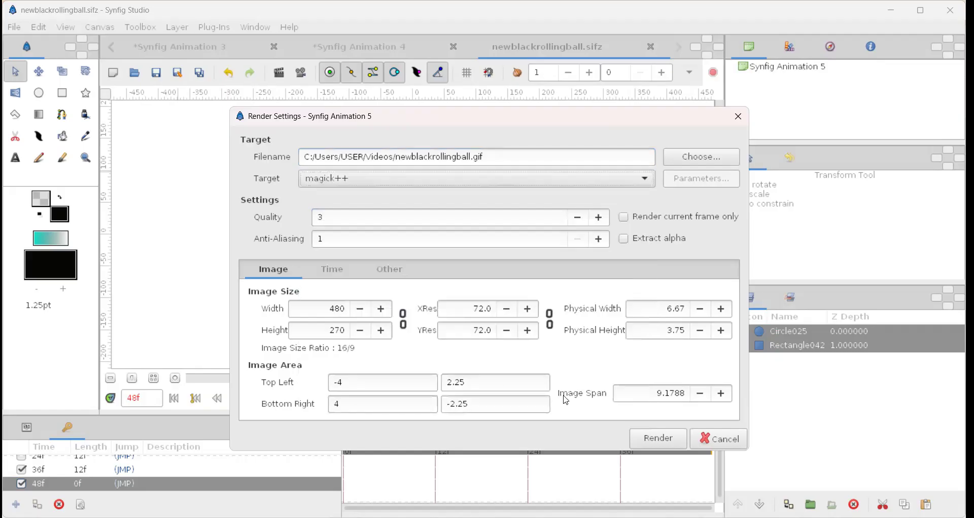
click(658, 437)
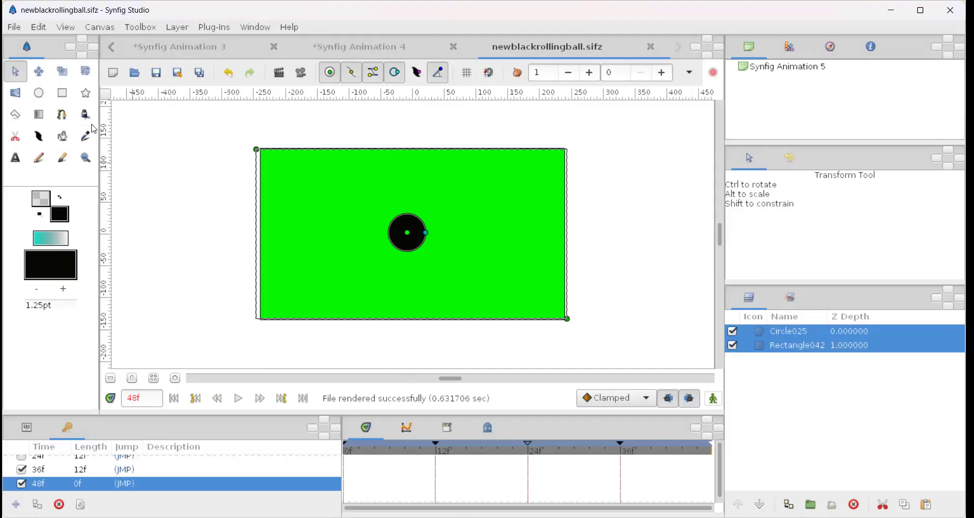
- Preview the animation with the default preview options, play it twice, and close the preview
click(14, 27)
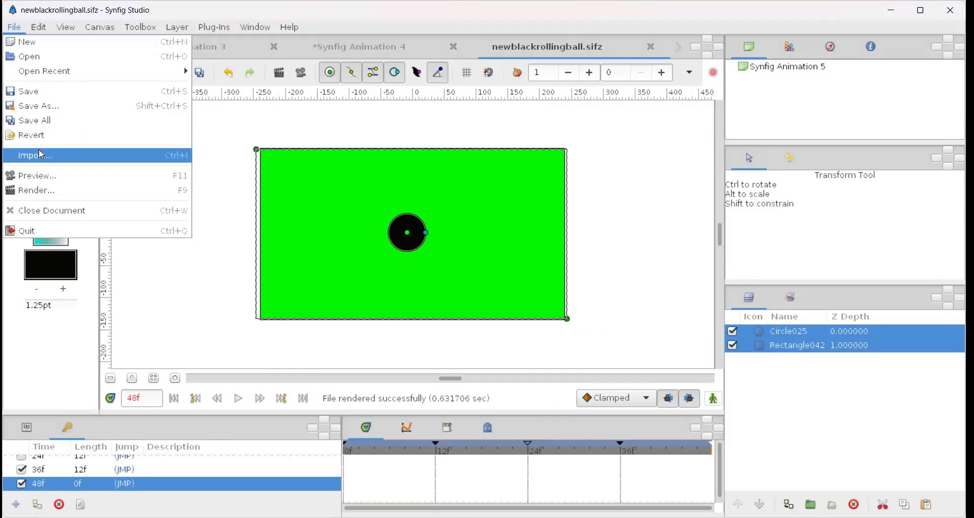
click(41, 177)
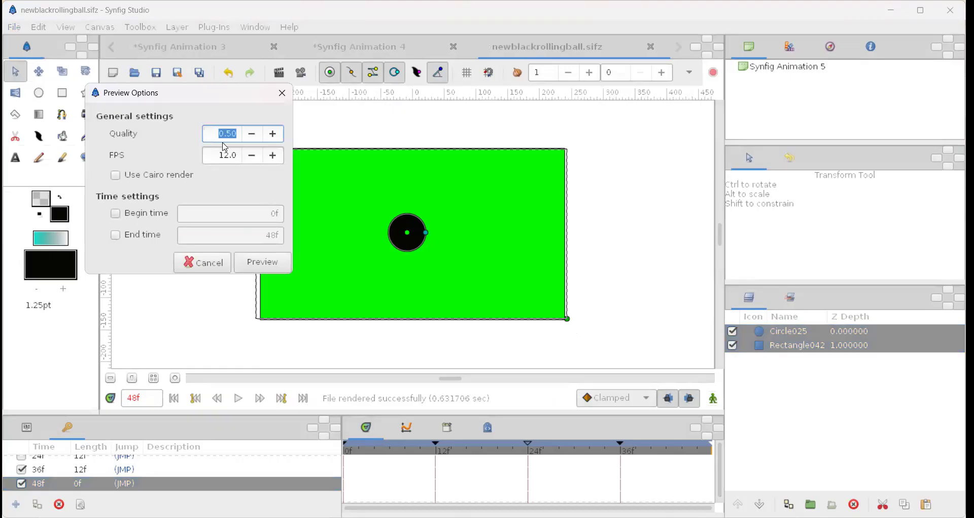
click(266, 268)
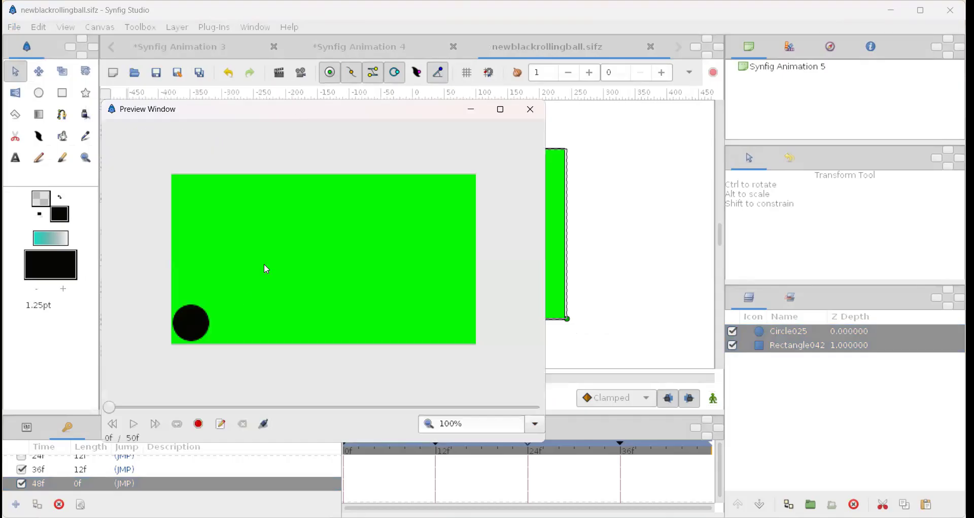
click(138, 423)
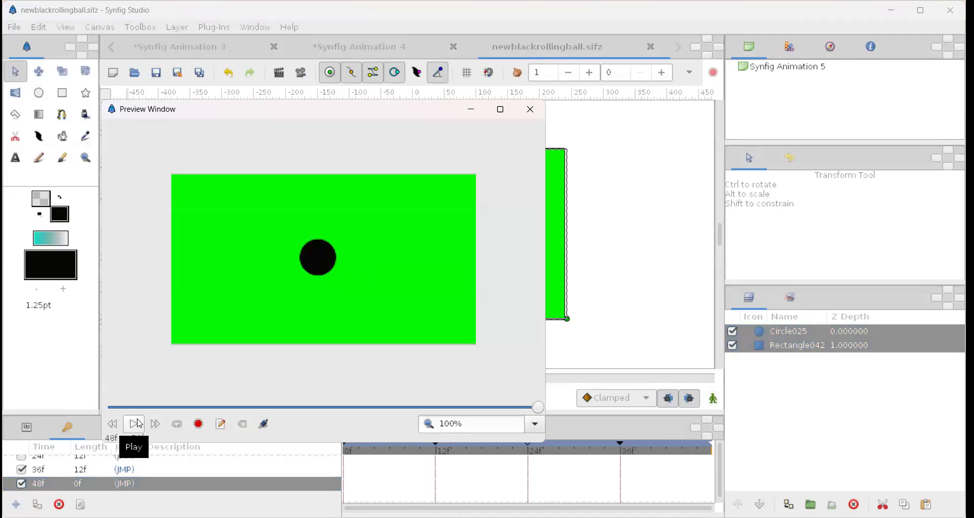
click(135, 423)
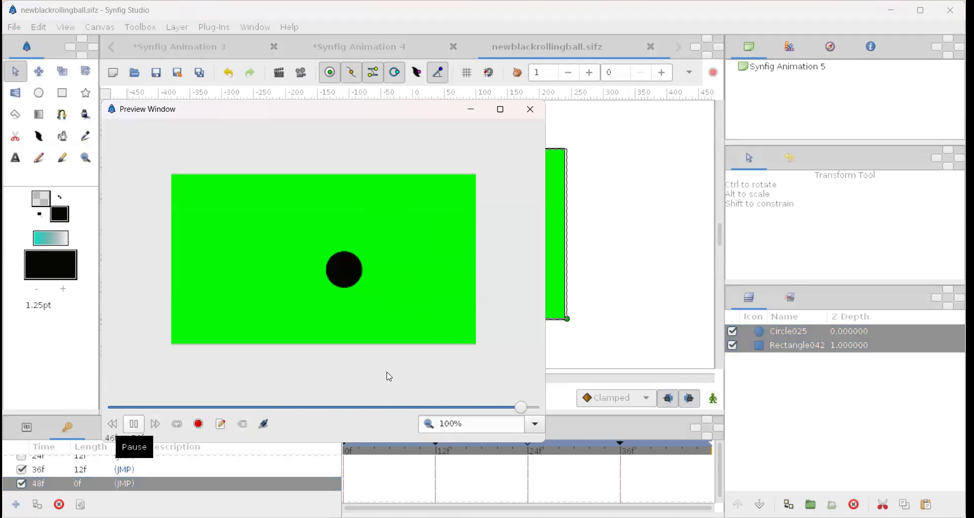
click(531, 109)
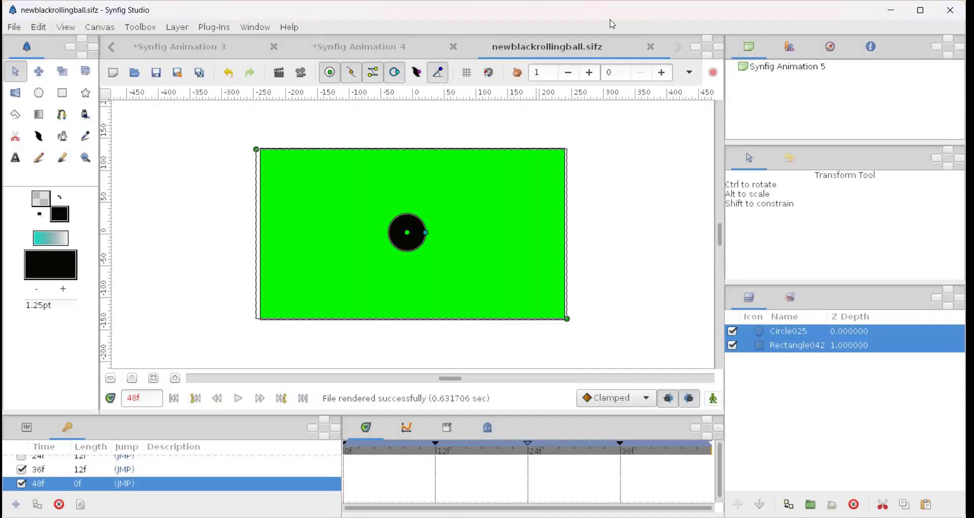